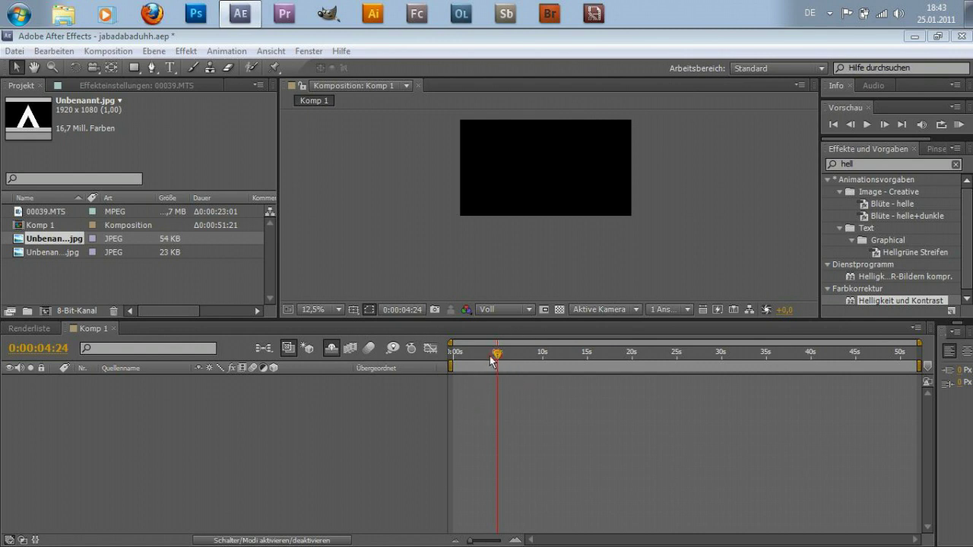
Place Unbenannt.jpg in Komp 1 at time zero and trim the layer to about 5 seconds.
left_click_drag(498, 354, 441, 359)
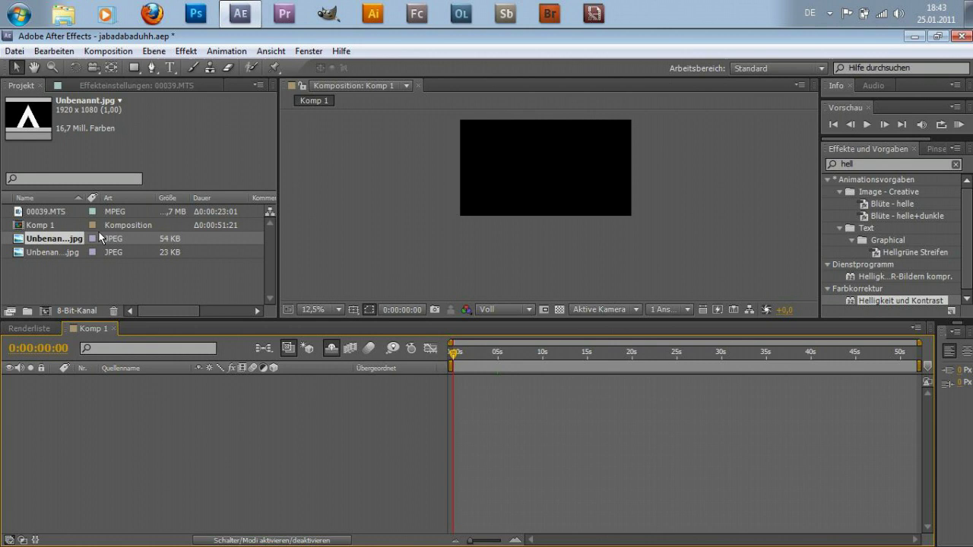
left_click_drag(68, 239, 208, 405)
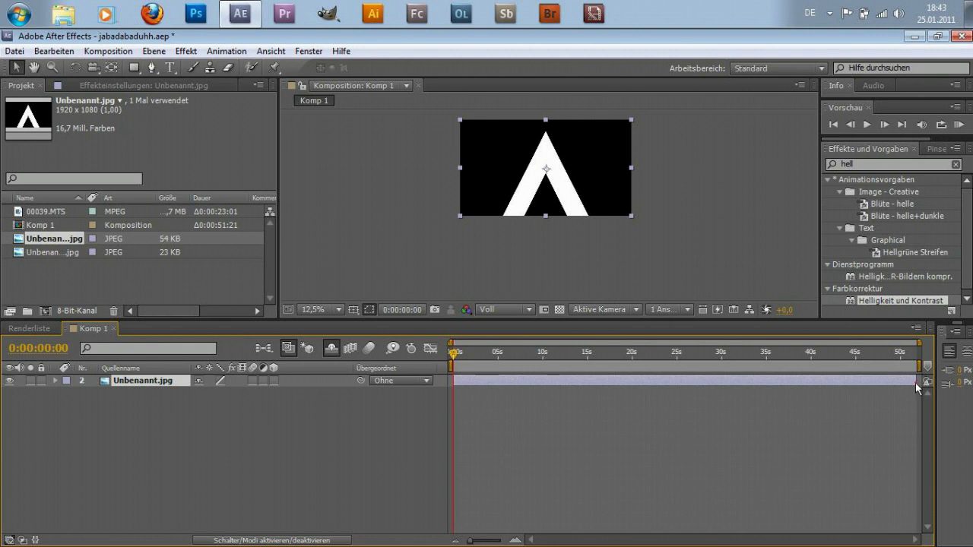
left_click_drag(916, 382, 539, 381)
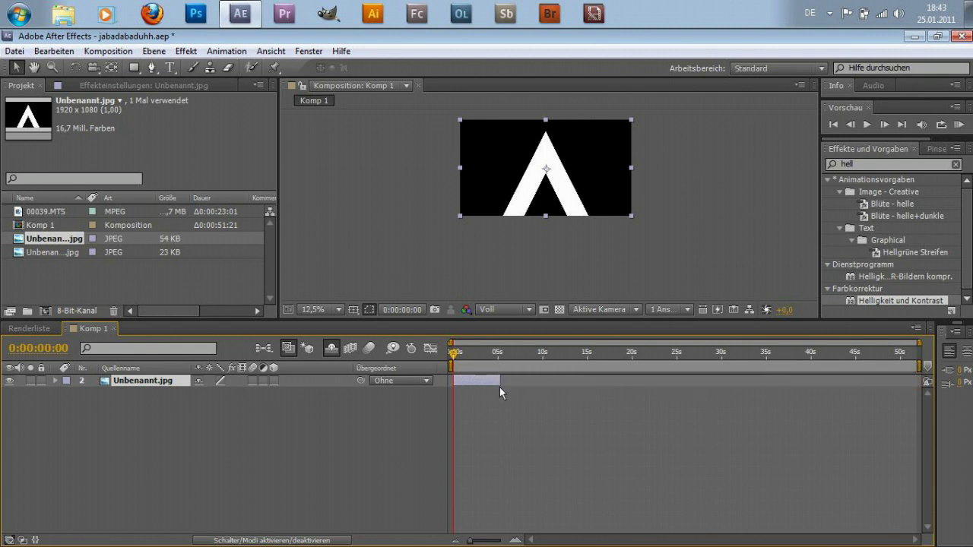
right_click(499, 387)
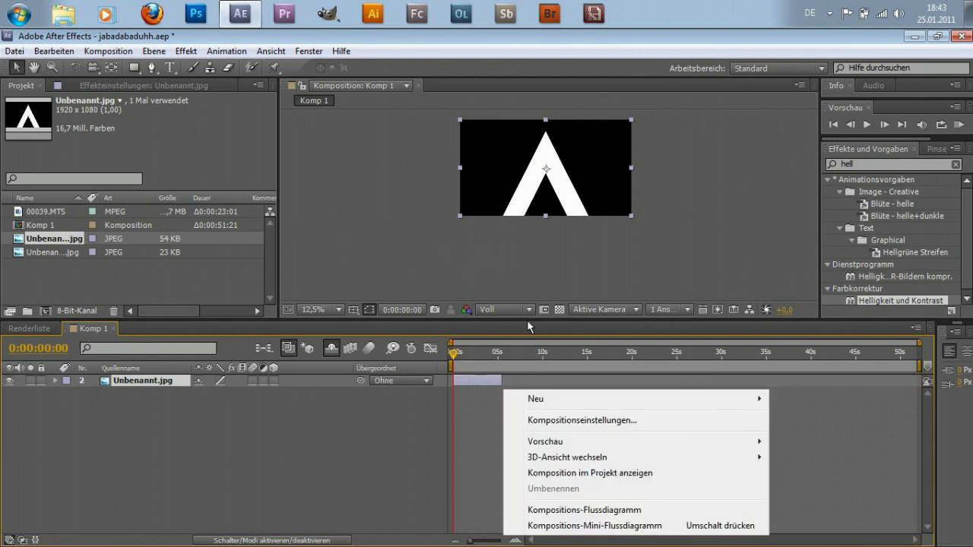
left_click(518, 367)
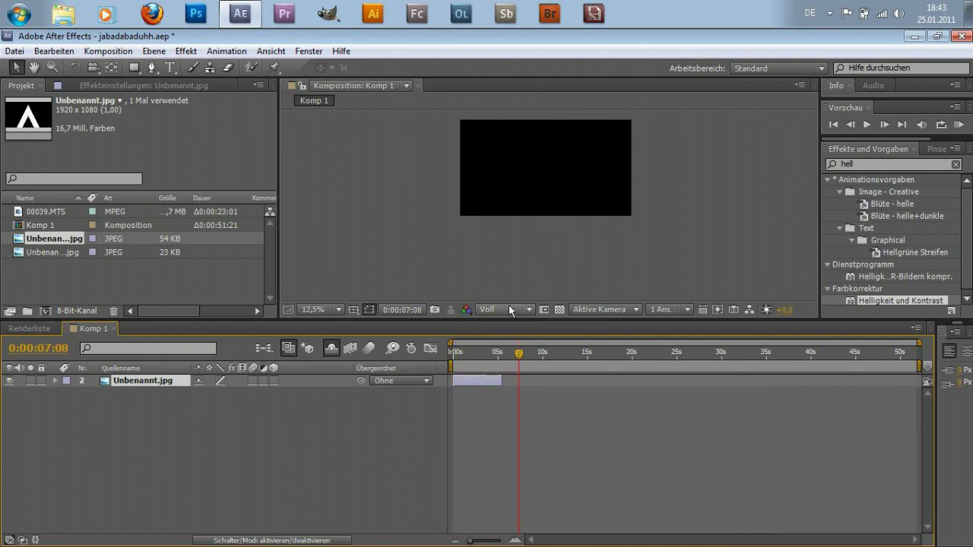
left_click_drag(476, 367, 464, 367)
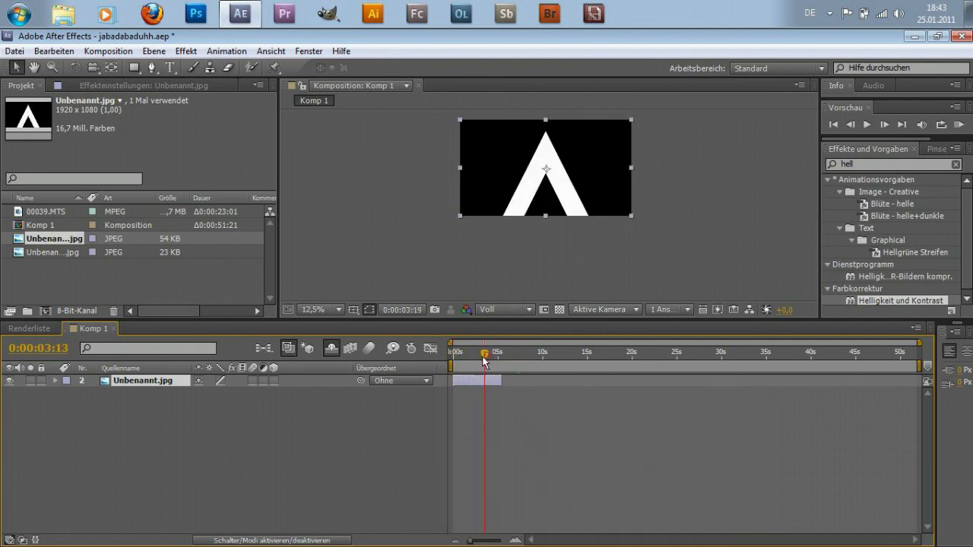
left_click(503, 359)
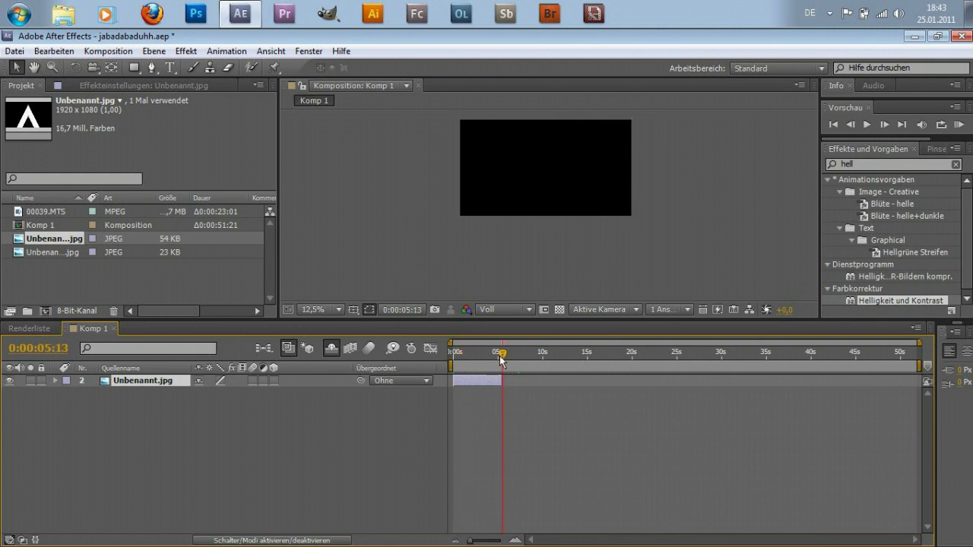
left_click(520, 541)
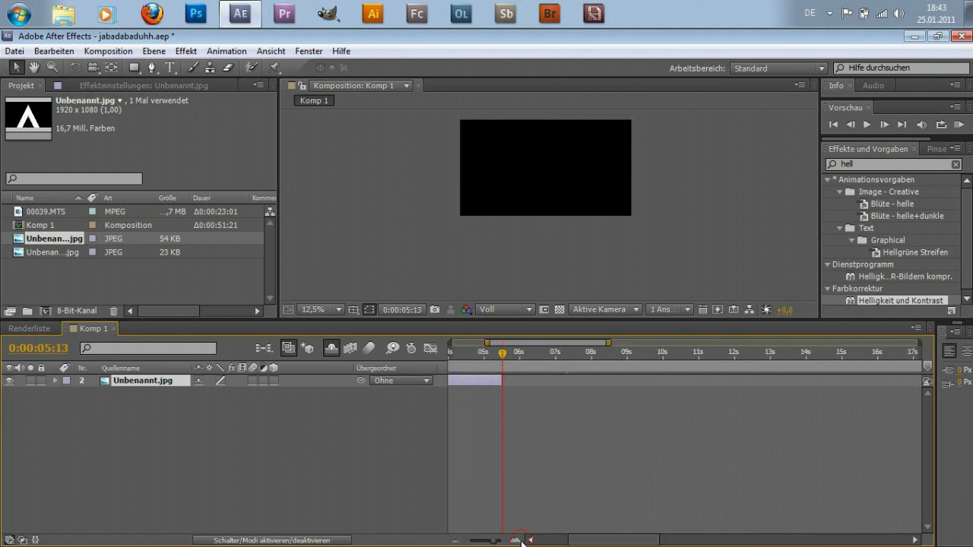
left_click_drag(591, 542, 563, 541)
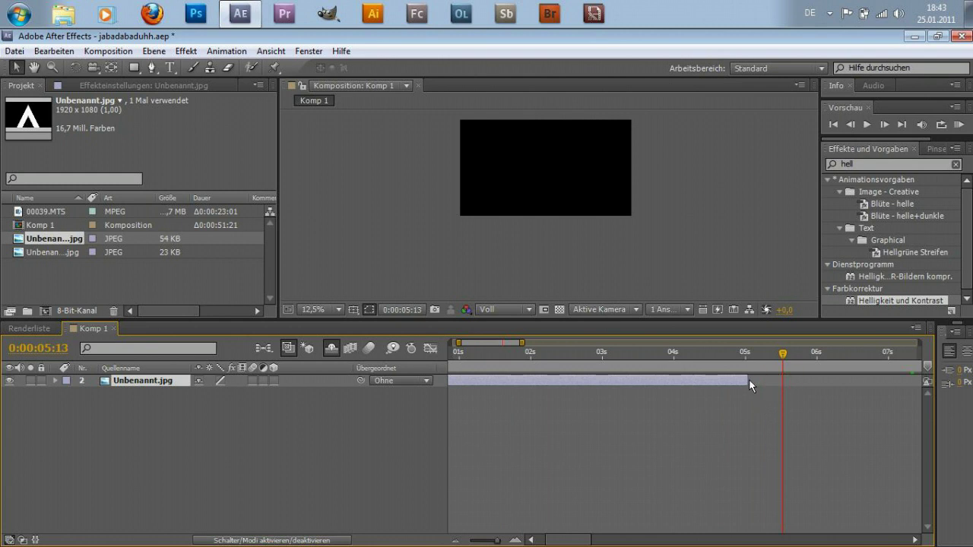
left_click(737, 355)
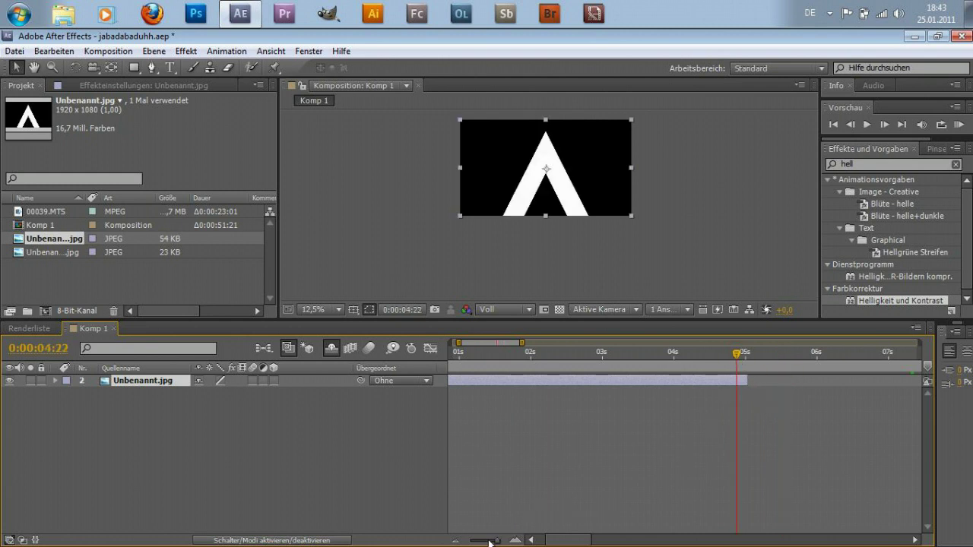
left_click(517, 540)
left_click(517, 541)
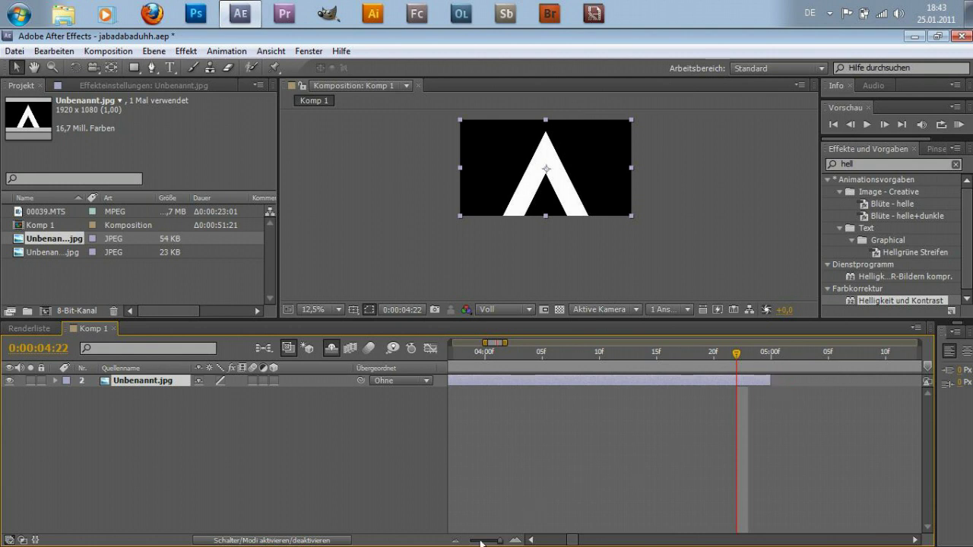
left_click(455, 541)
left_click(454, 541)
left_click(455, 542)
left_click(454, 541)
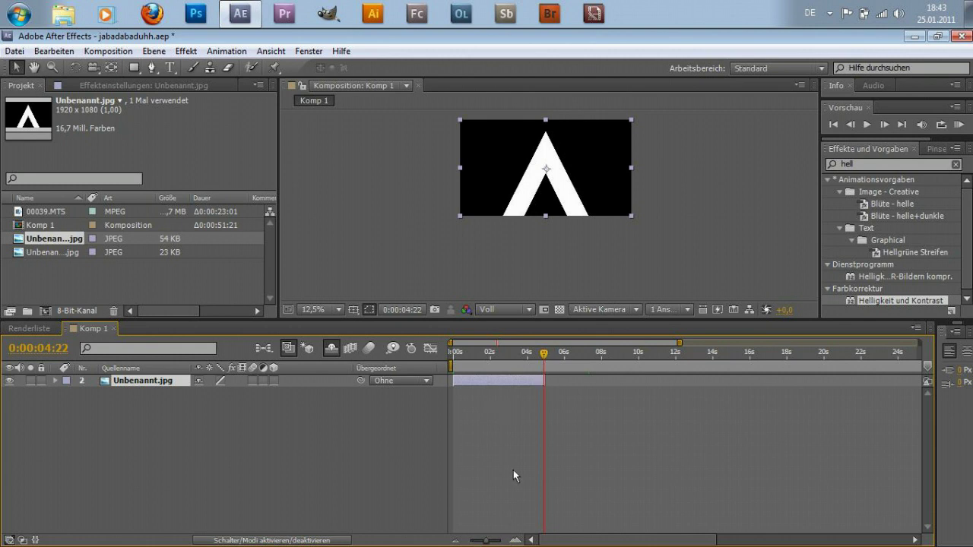
left_click(516, 540)
left_click(517, 540)
left_click(517, 541)
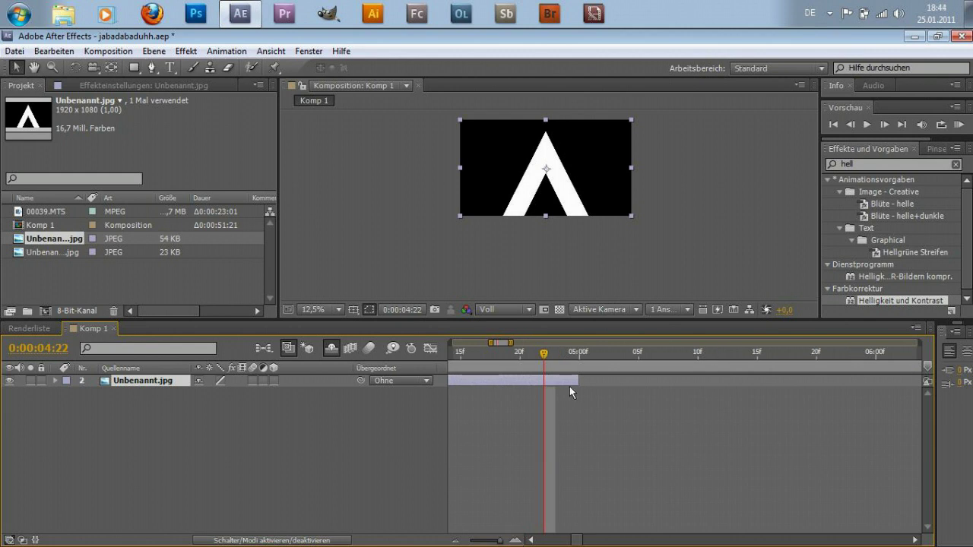
left_click(456, 540)
left_click_drag(587, 540, 559, 540)
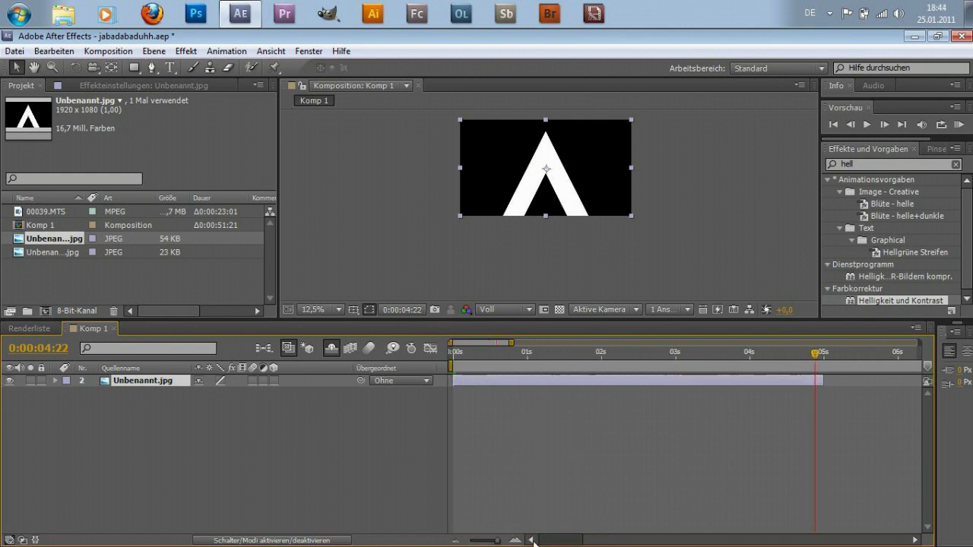
left_click(458, 542)
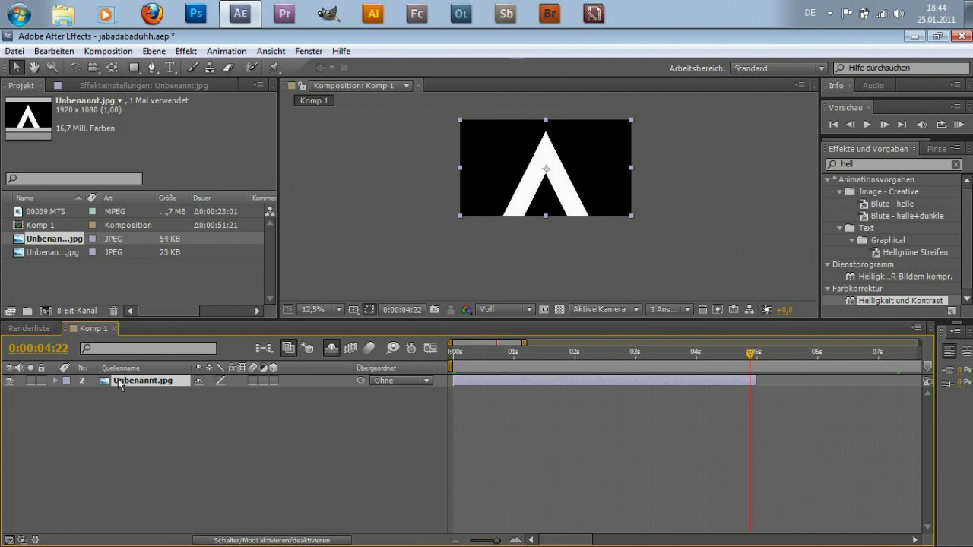
Rename the logo layer to 'oben'.
right_click(121, 385)
left_click(204, 536)
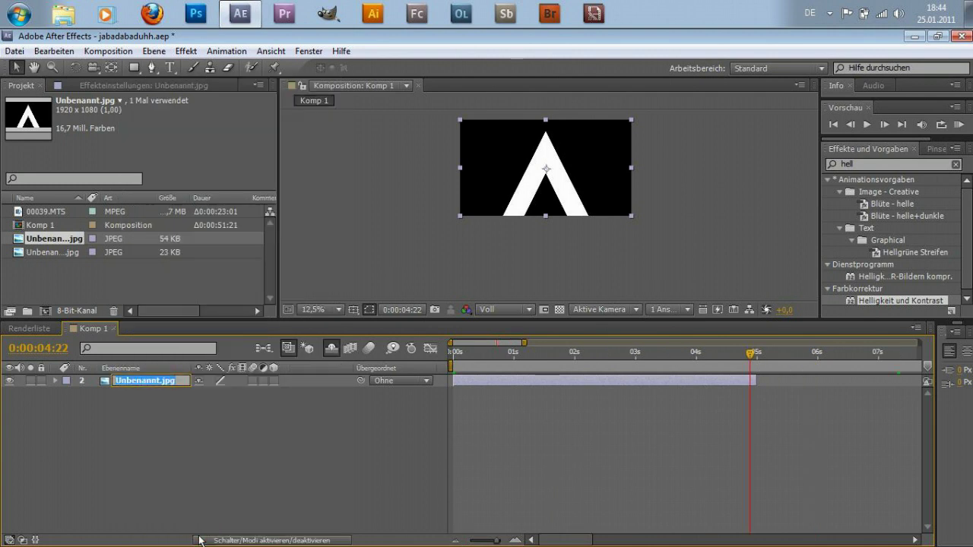
type("oben")
key("Return")
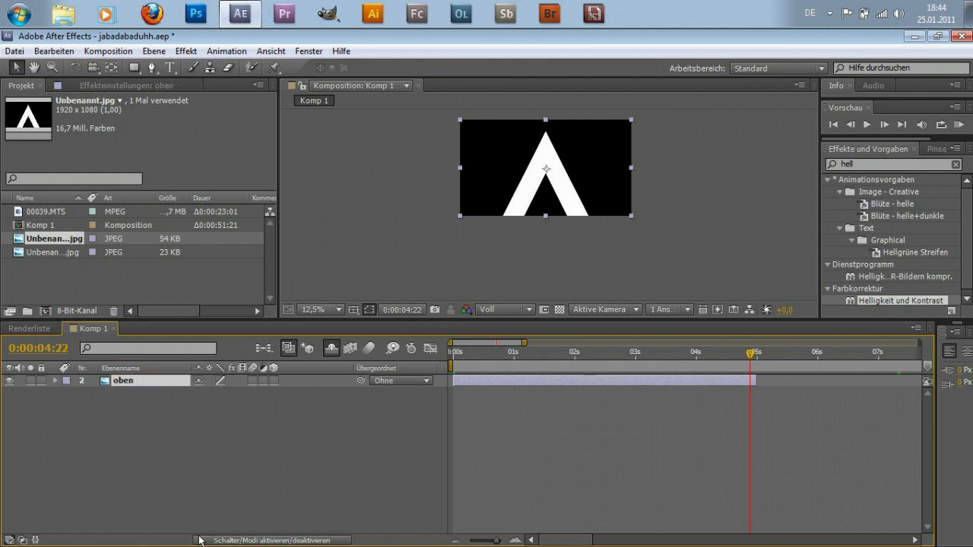
Apply Color-Key to oben, keying out black with Toleranz 29.
left_click(129, 86)
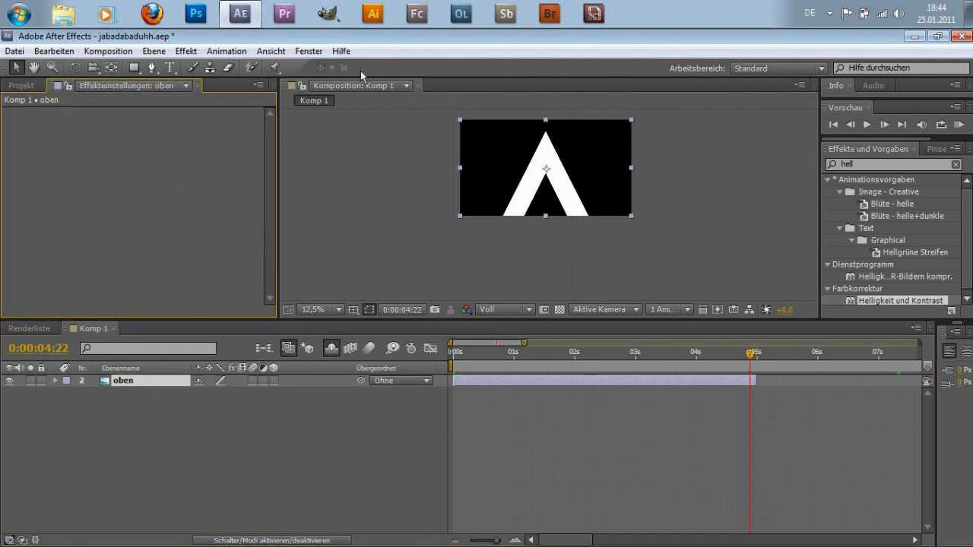
double_click(849, 165)
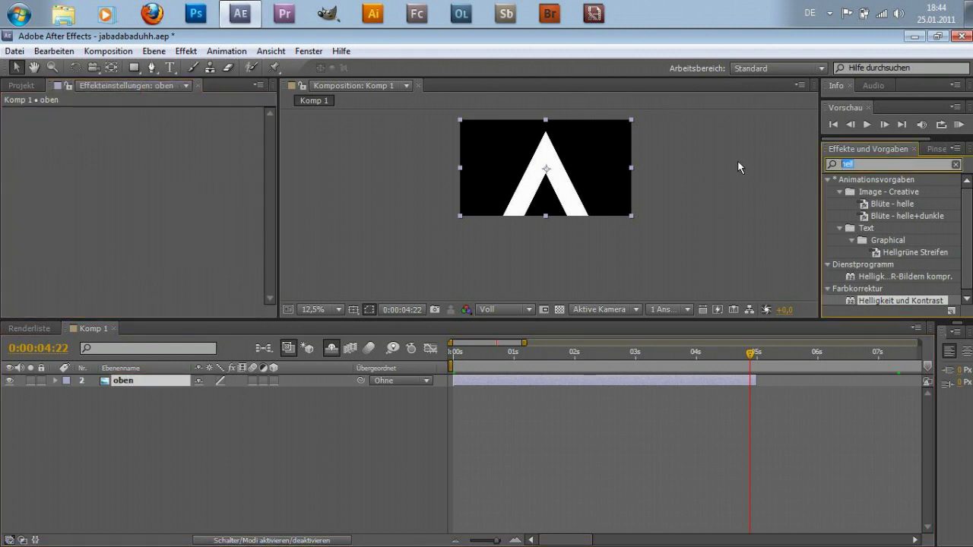
type("col")
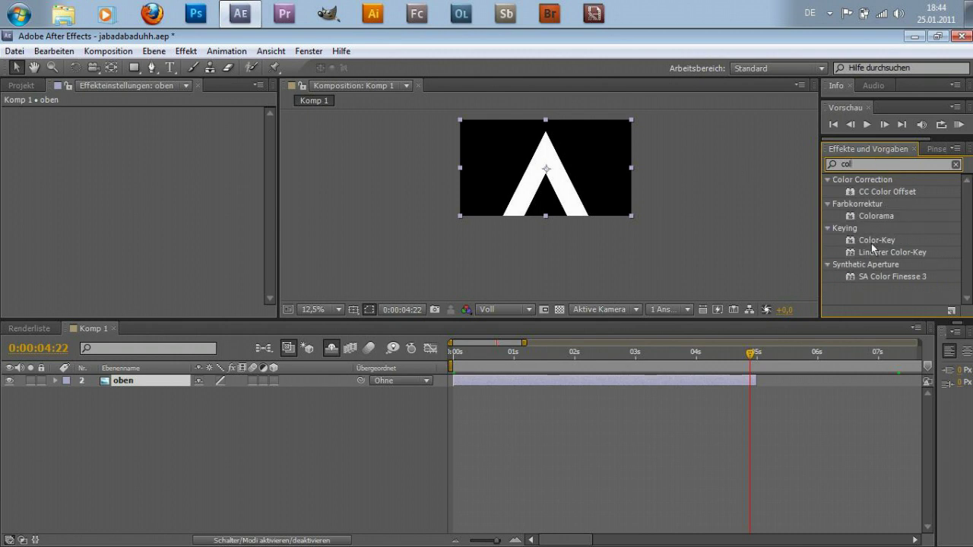
left_click_drag(877, 241, 273, 226)
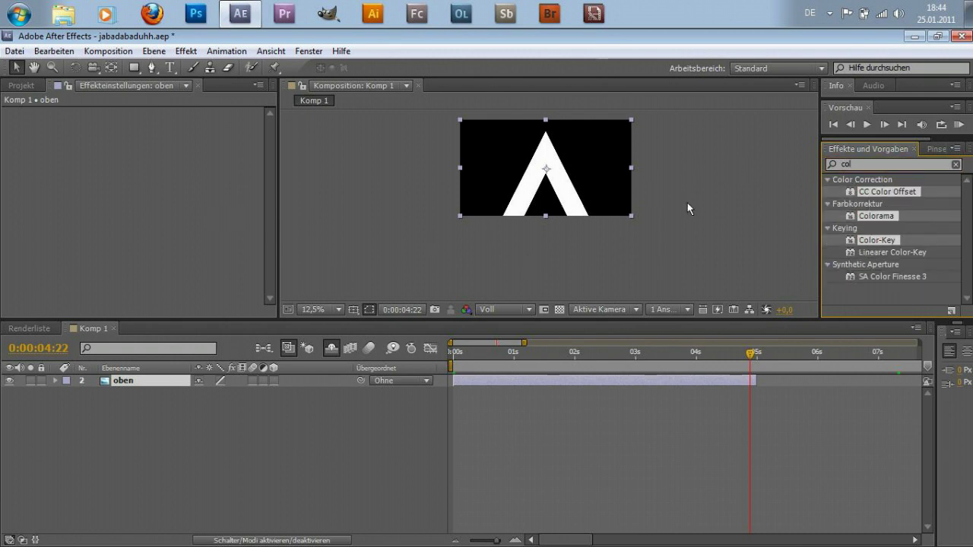
left_click_drag(877, 240, 230, 219)
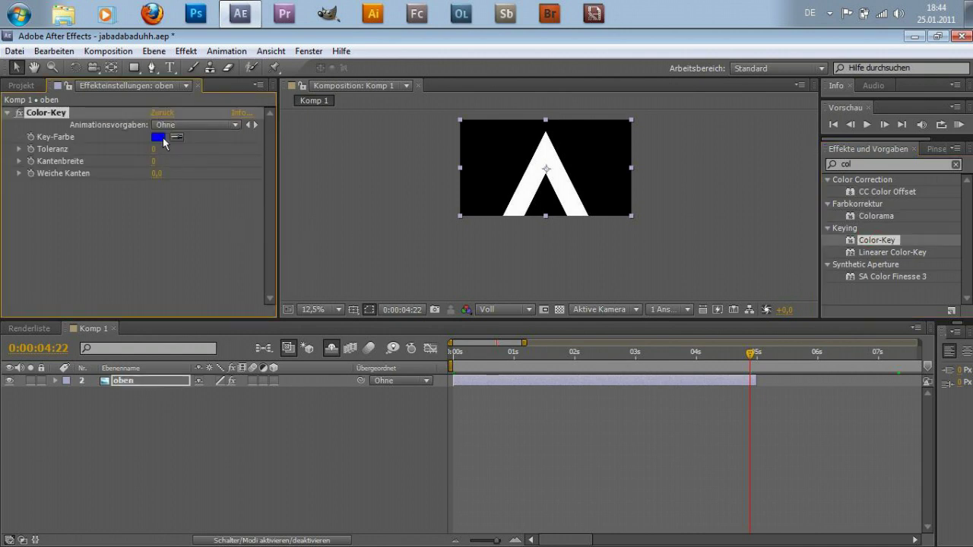
left_click(163, 138)
left_click_drag(391, 379, 298, 416)
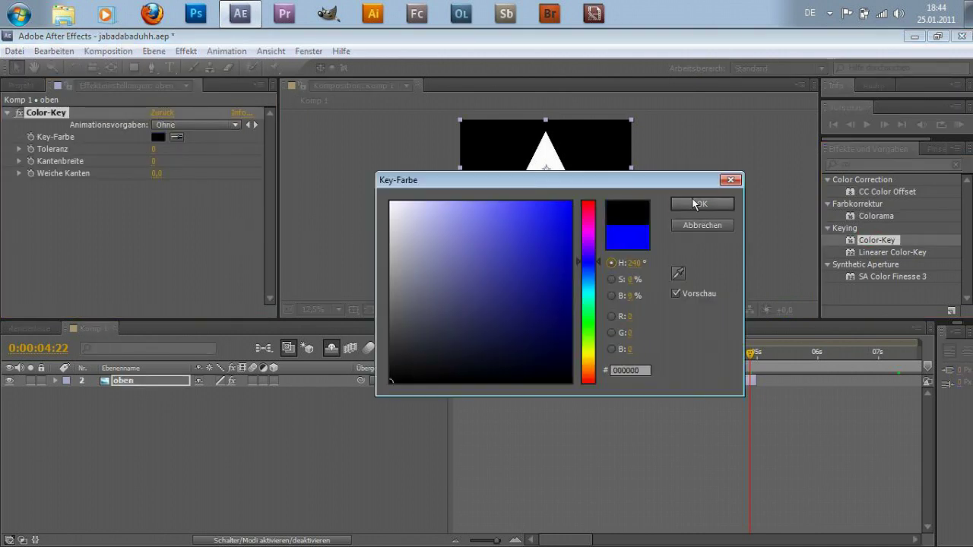
left_click(699, 204)
left_click_drag(154, 149, 173, 156)
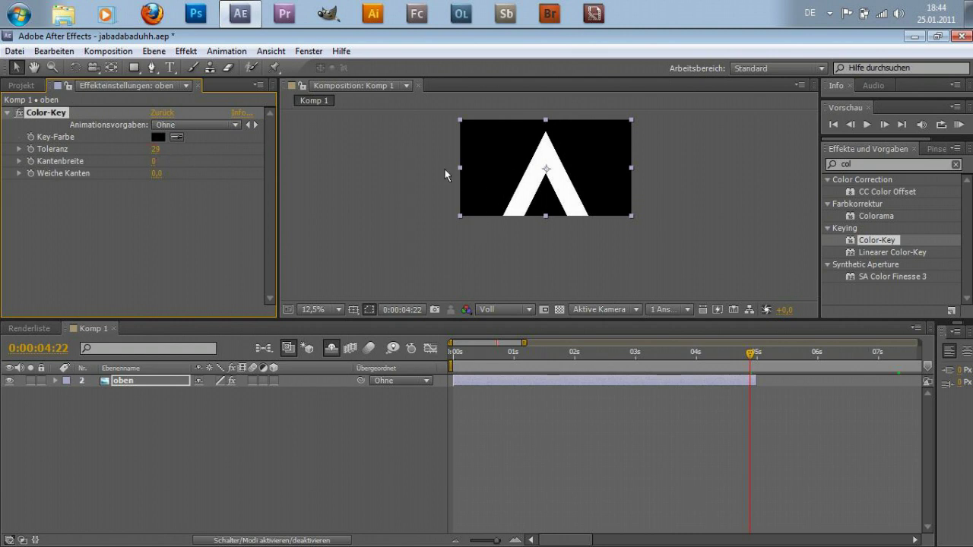
left_click_drag(475, 354, 422, 360)
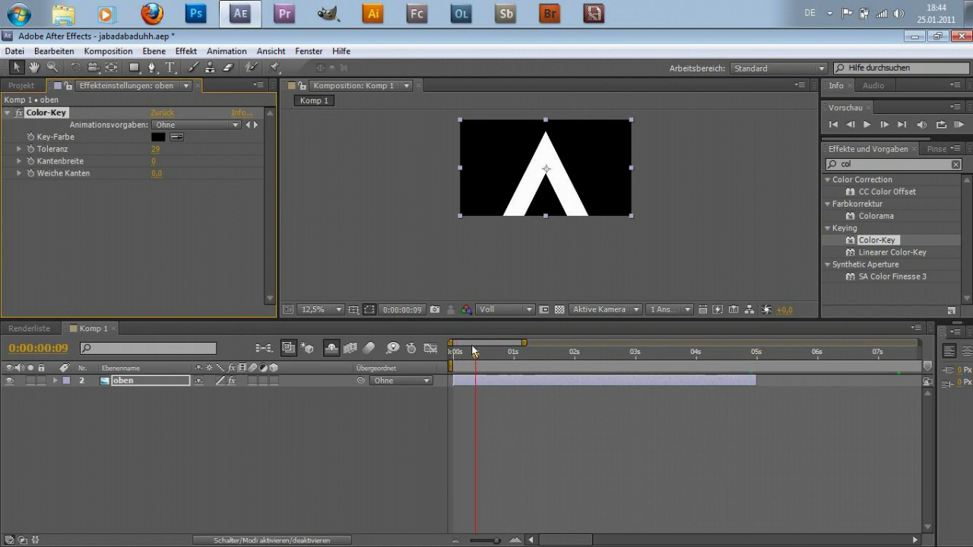
Open oben in its own layer viewer, displaying the anchor point path instead of Color-Key.
double_click(172, 379)
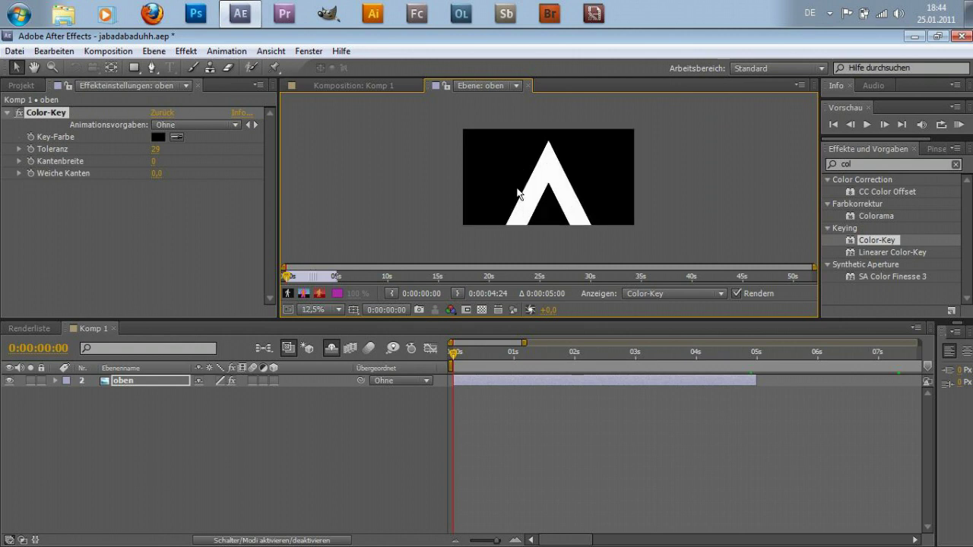
left_click(655, 295)
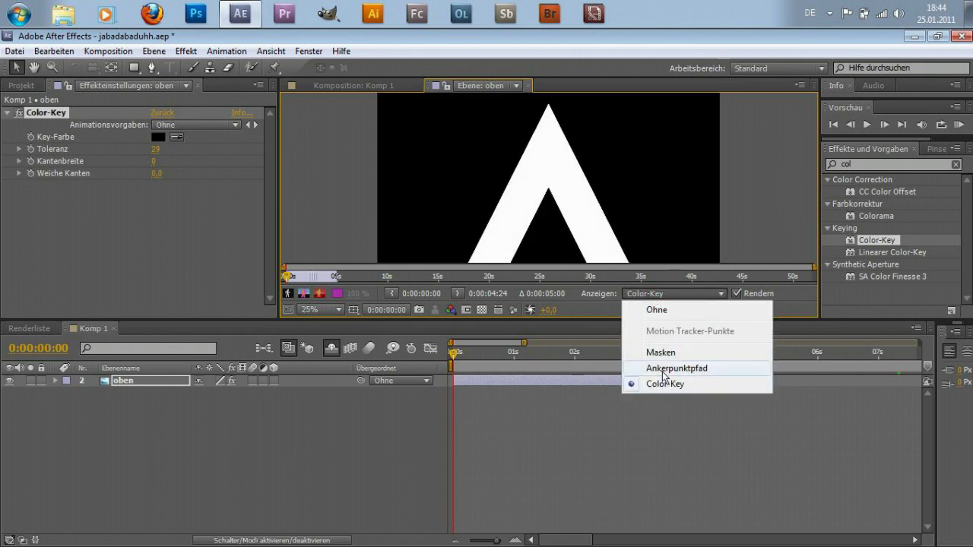
left_click(670, 371)
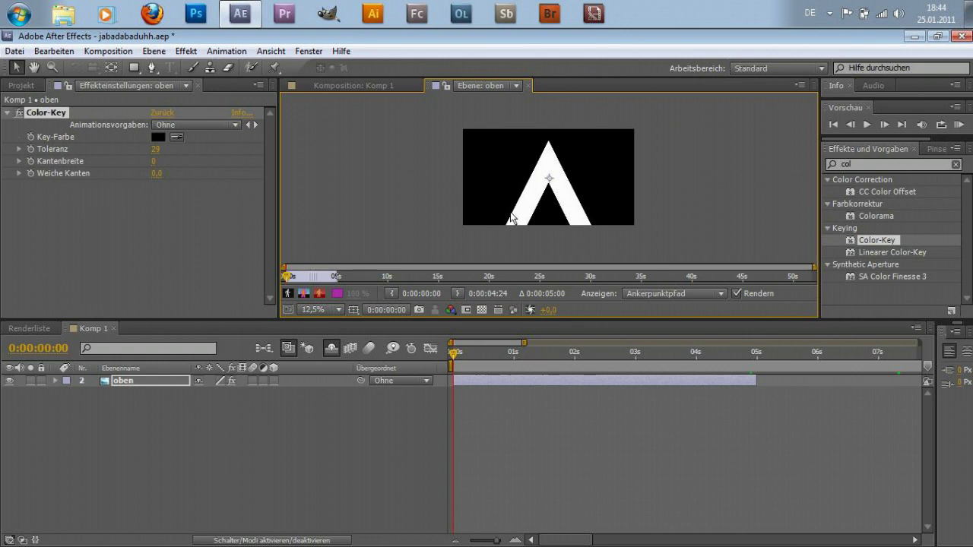
Expand oben's Transformieren properties and zoom the layer view out to inspect it.
left_click(55, 380)
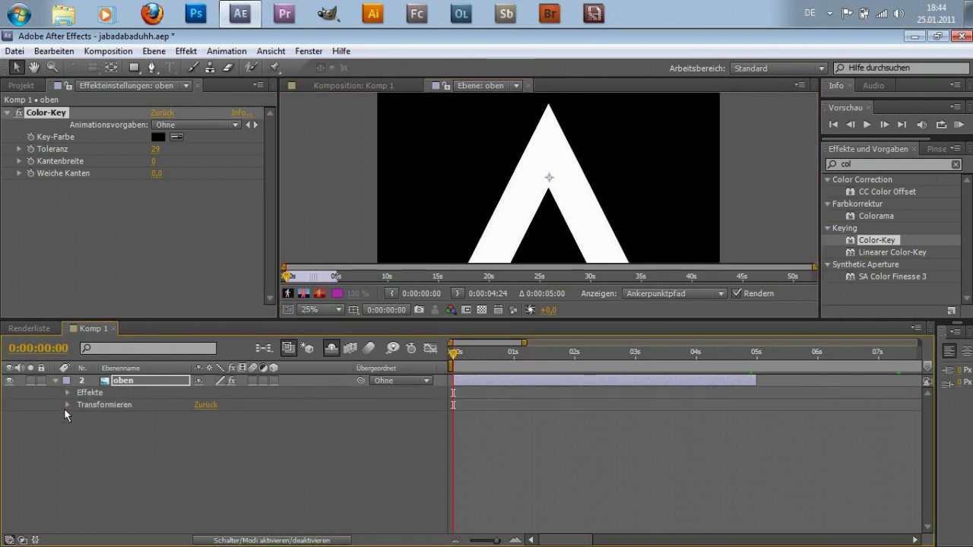
left_click(66, 406)
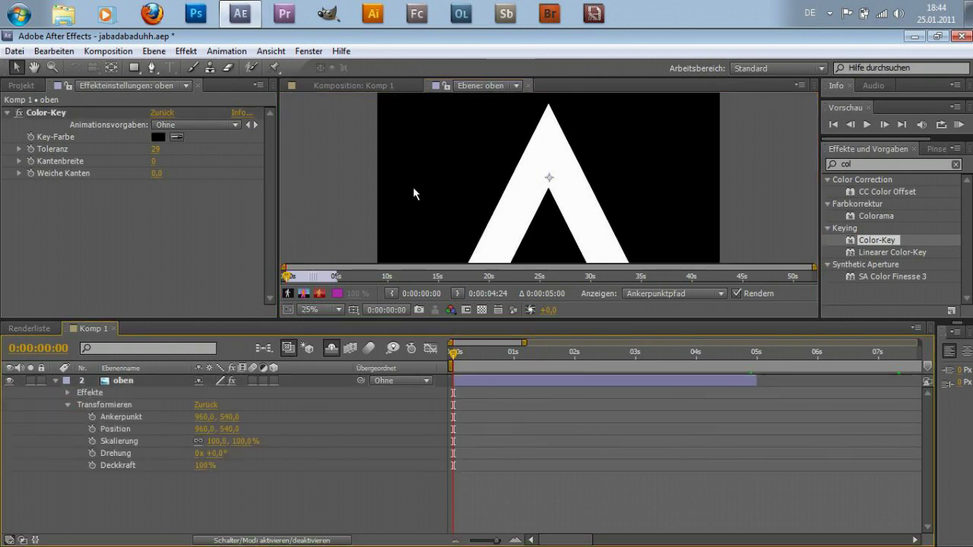
scroll(456, 199, "down", 3)
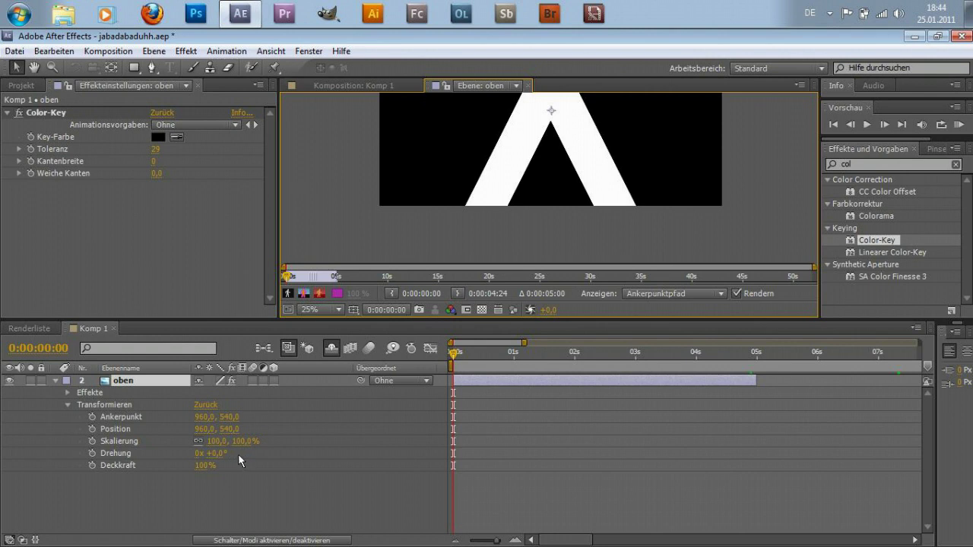
key("comma")
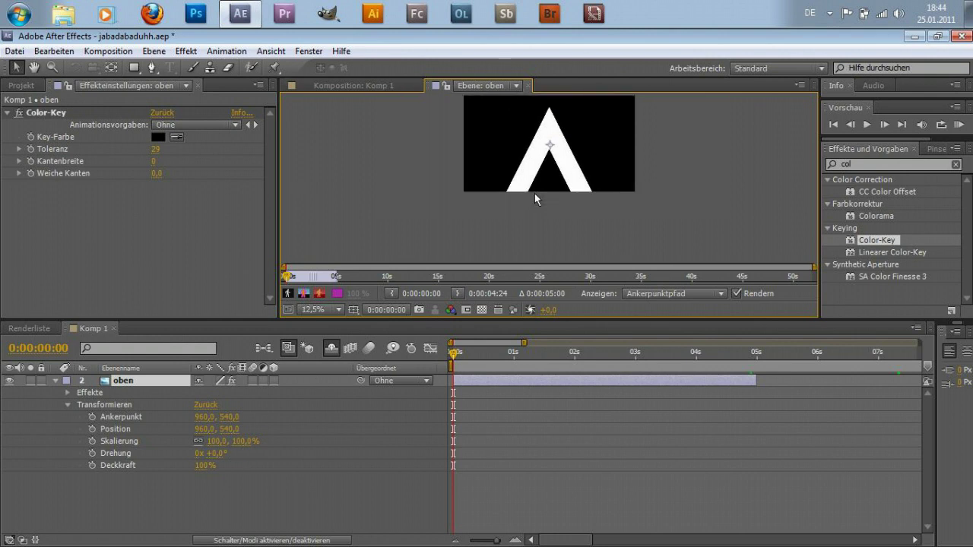
key("comma")
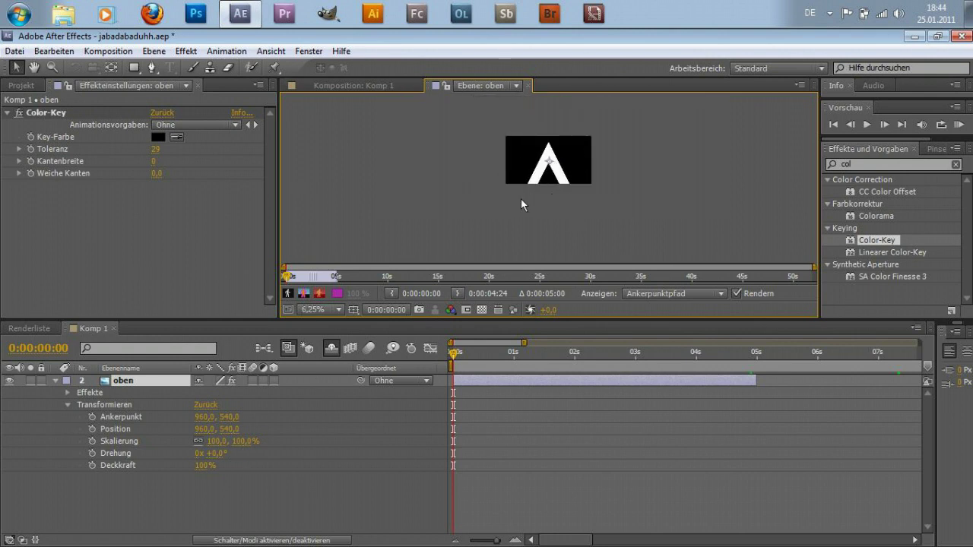
scroll(553, 180, "up", 8)
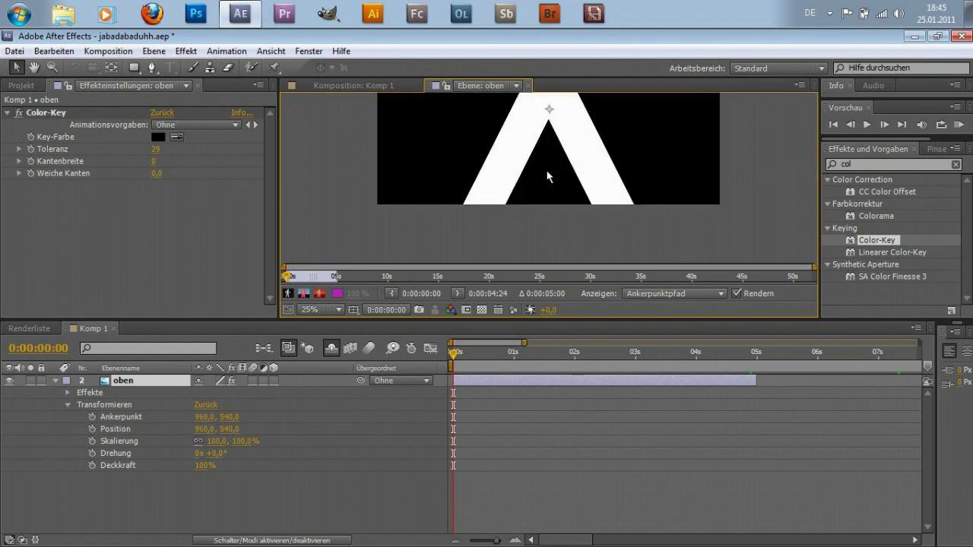
scroll(545, 184, "down", 2)
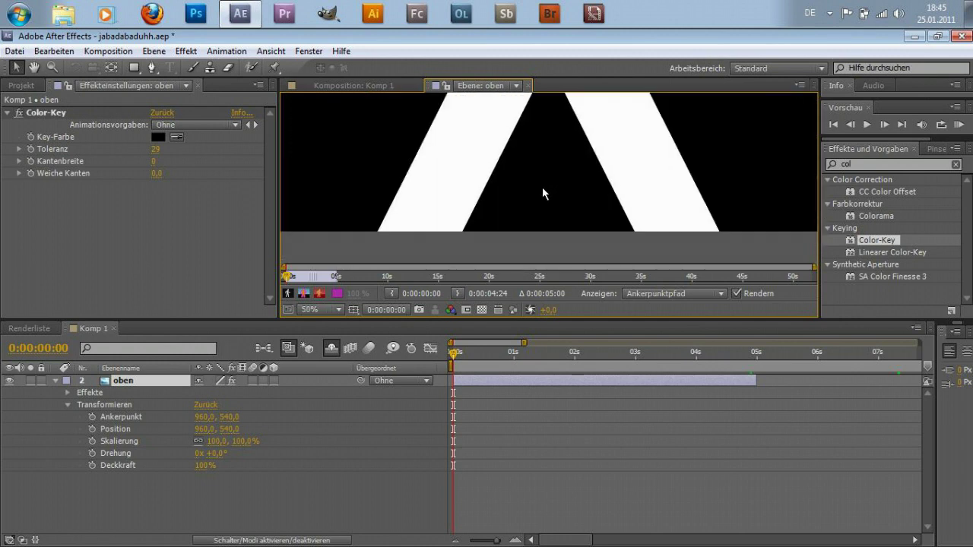
scroll(532, 196, "down", 2)
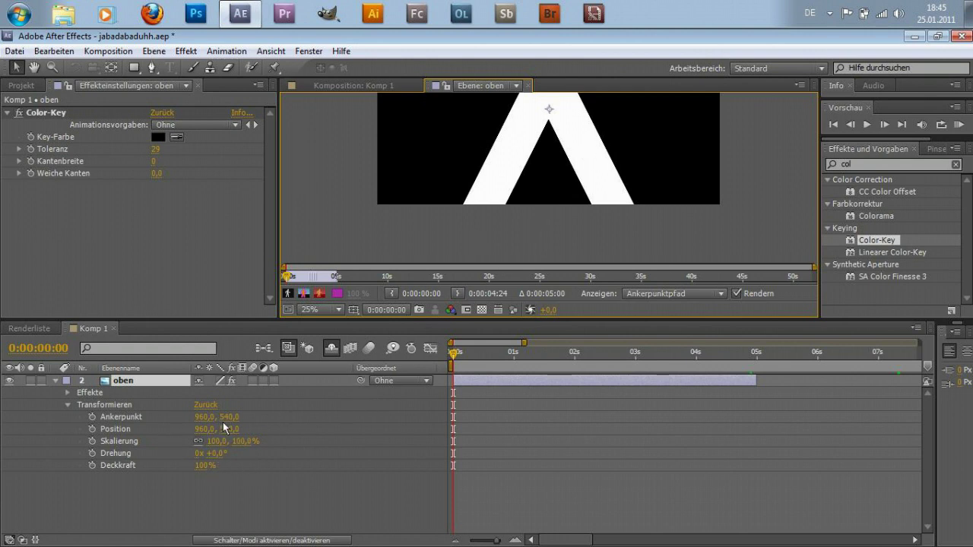
Set oben's Ankerpunkt to 960, 1079 at the A's base, then return to the composition view.
left_click_drag(232, 415, 607, 412)
scroll(540, 156, "up", 4)
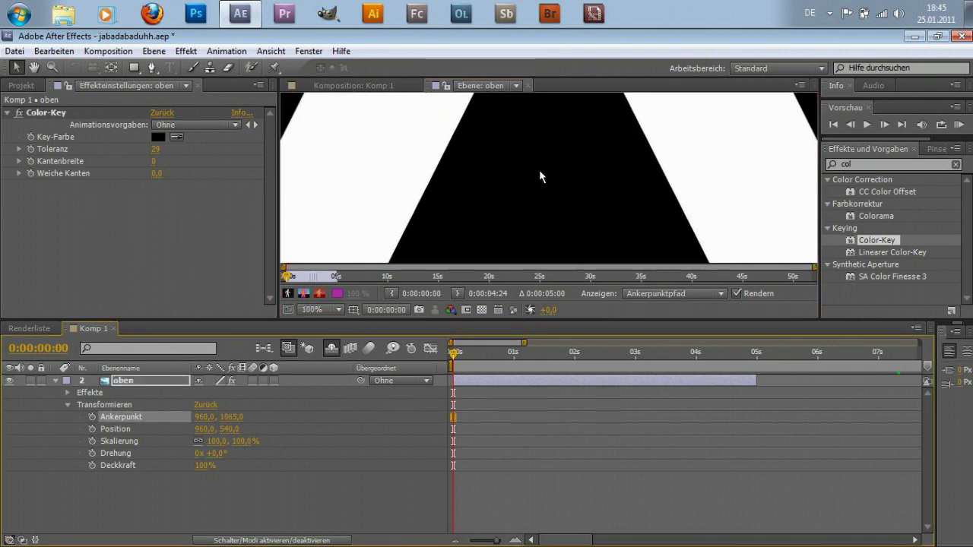
left_click_drag(539, 169, 540, 40)
left_click_drag(234, 417, 248, 411)
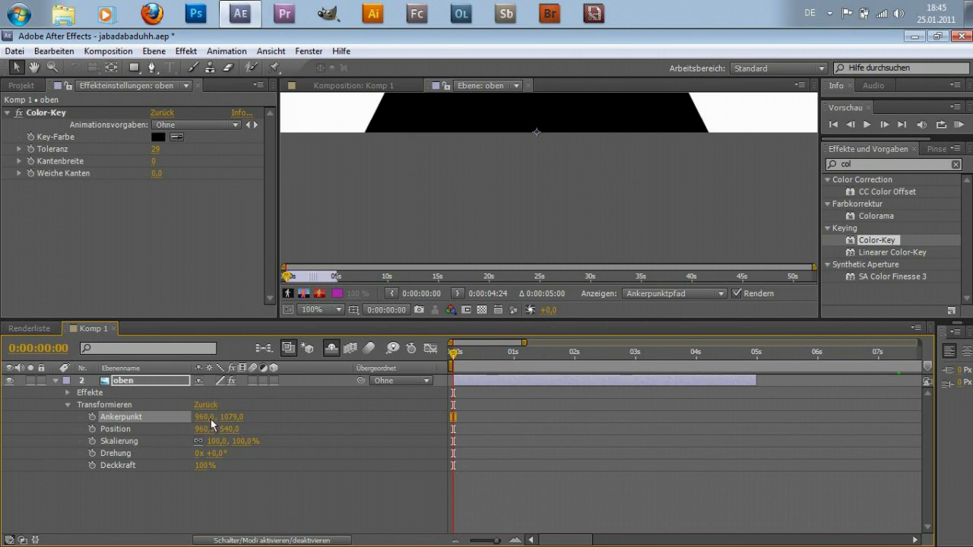
left_click_drag(213, 417, 196, 419)
mouse_move(196, 420)
left_mouse_down()
mouse_move(179, 423)
mouse_move(230, 424)
left_mouse_up()
key("ctrl+z")
key("comma")
key("comma")
key("comma")
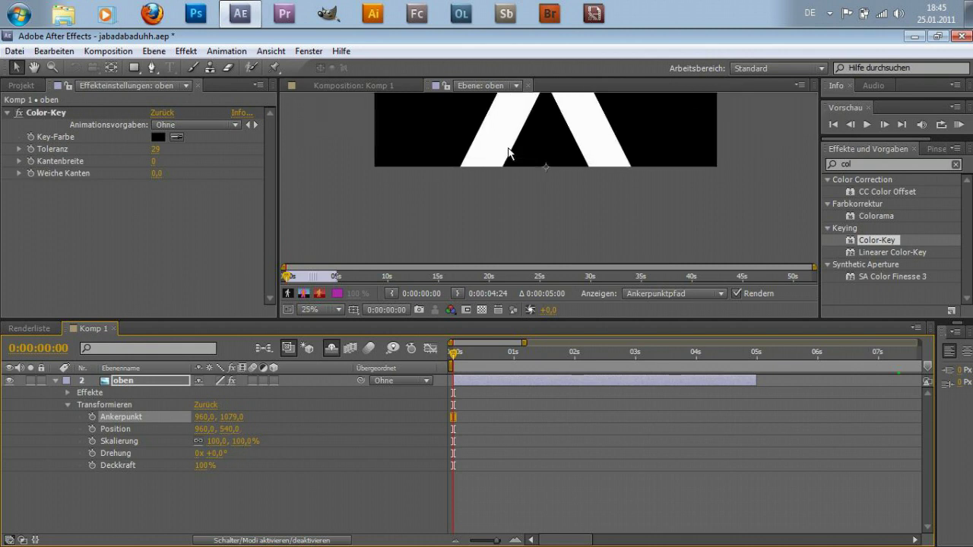
left_click(527, 85)
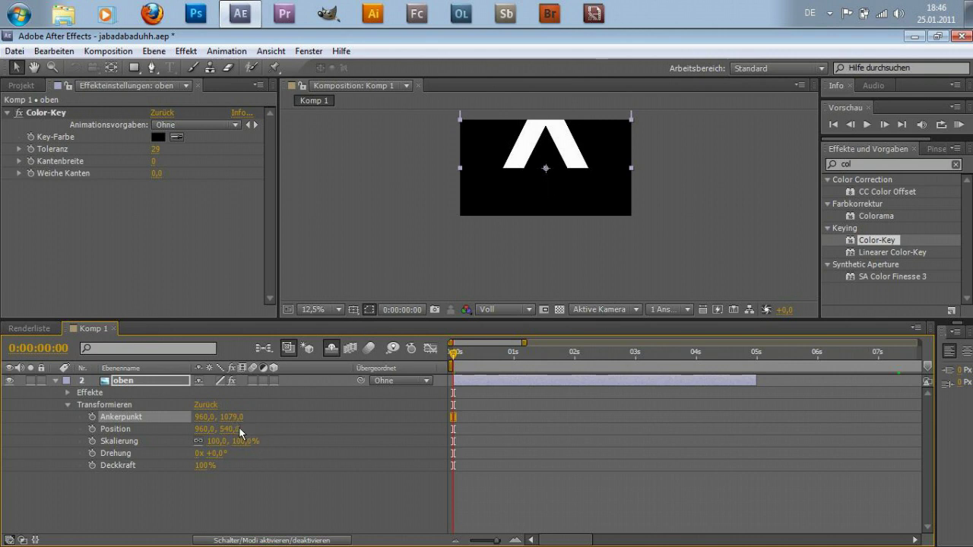
Keyframe oben at 0s with Position 960, 928 and Skalierung 0%.
mouse_move(235, 428)
left_mouse_down()
mouse_move(609, 346)
mouse_move(590, 349)
left_mouse_up()
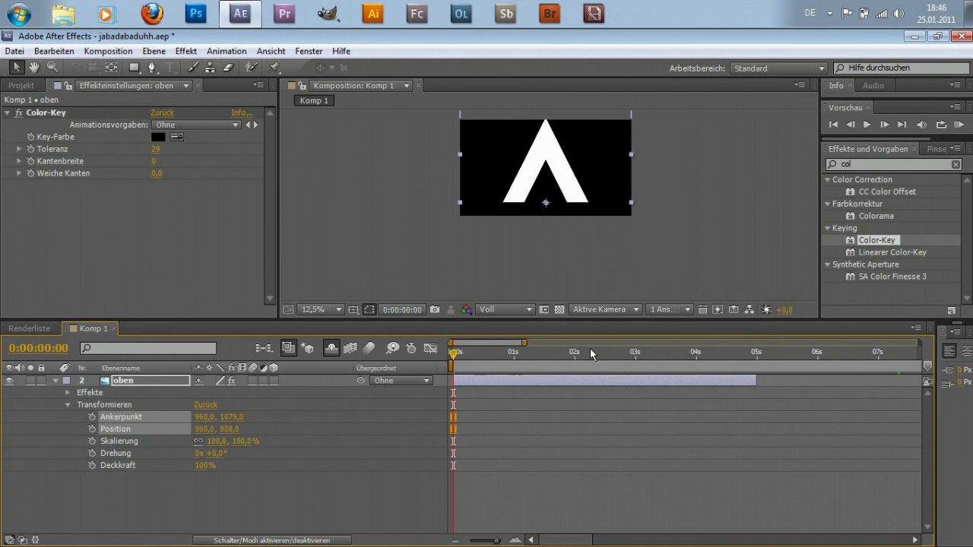
left_click(92, 429)
type("0")
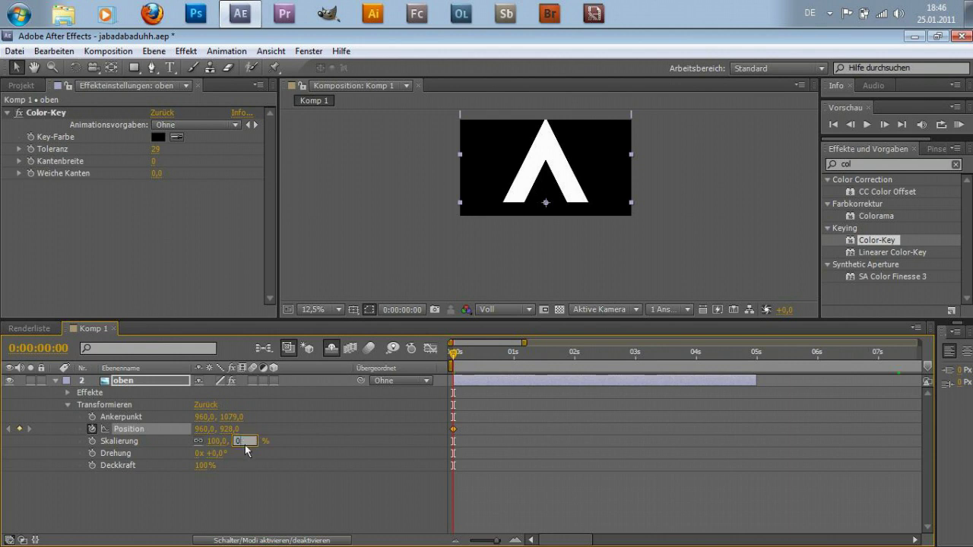
left_click(89, 447)
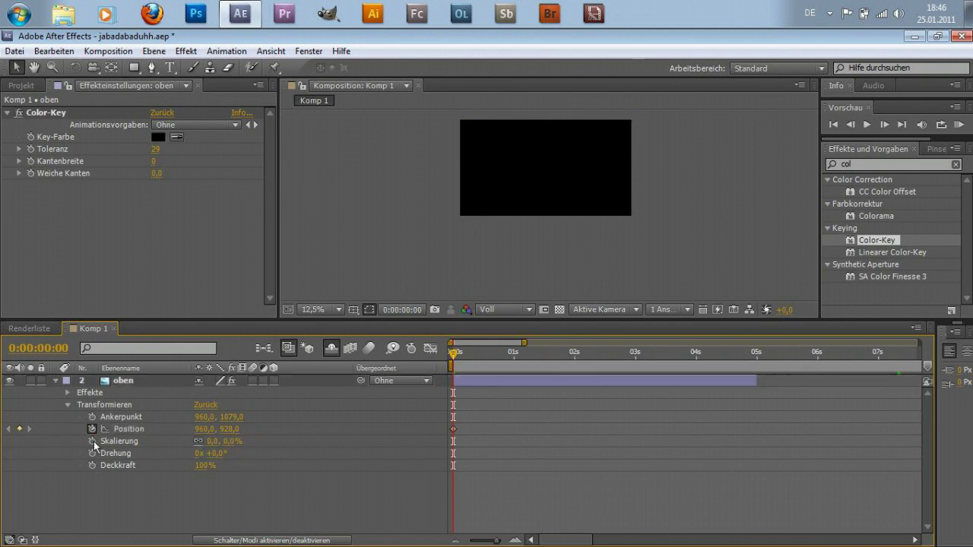
left_click(92, 441)
Move the current time to 0:00:05:00.
mouse_move(454, 358)
left_mouse_down()
mouse_move(765, 349)
mouse_move(751, 352)
left_mouse_up()
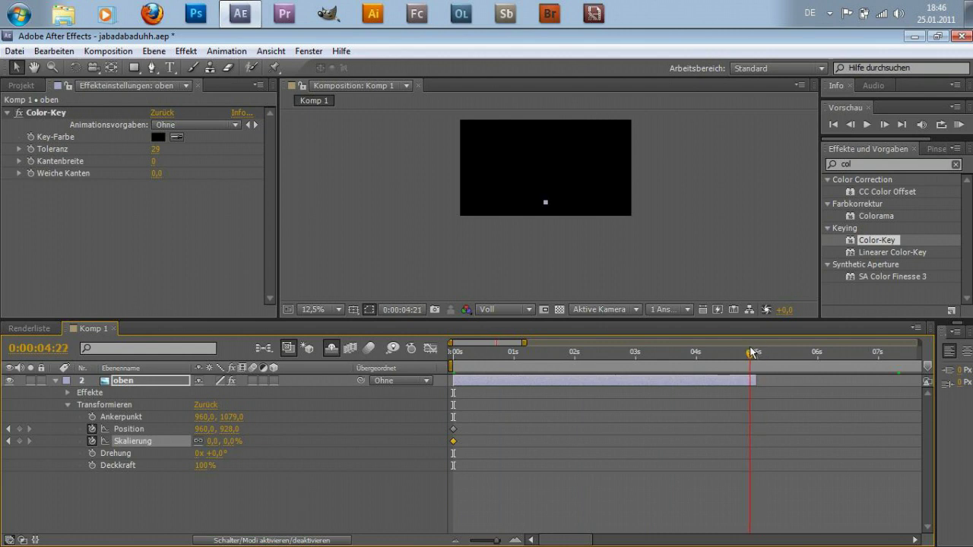
left_click(515, 542)
left_click(516, 541)
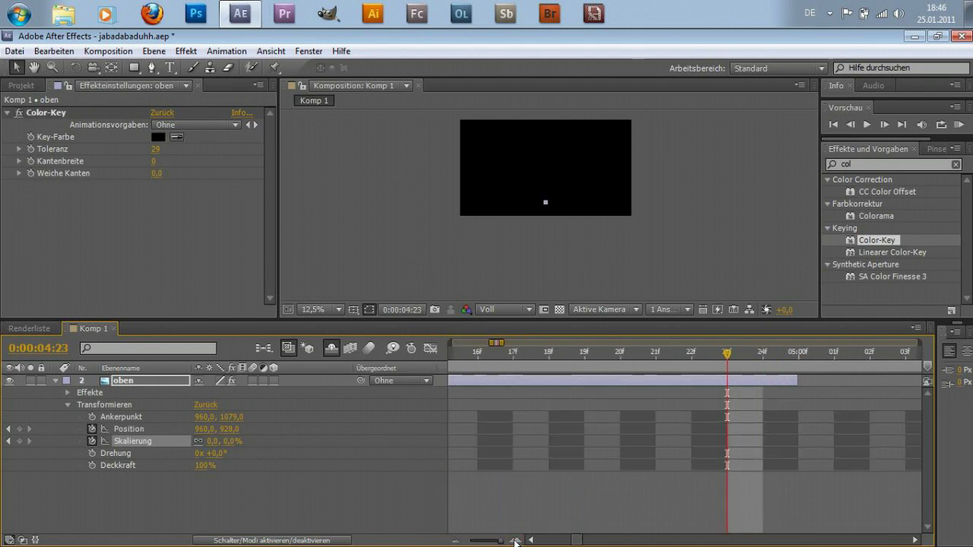
left_click(790, 364)
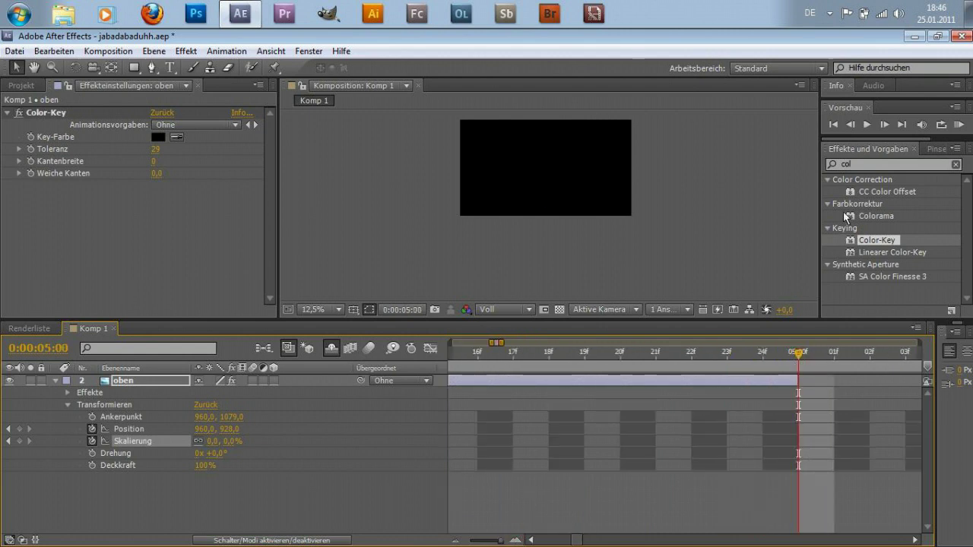
Go to 0:00:04:24 and zoom the timeline out to a seconds scale.
left_click(850, 125)
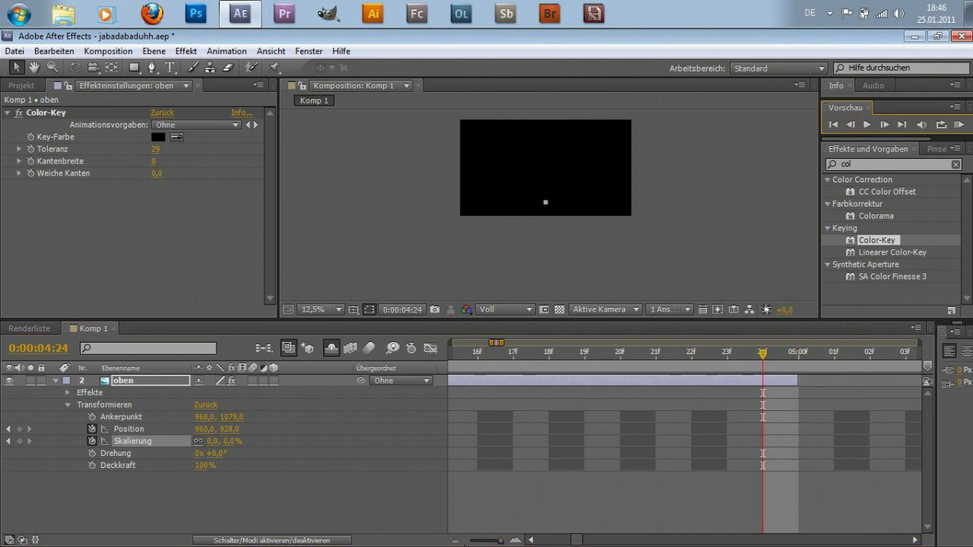
left_click(454, 542)
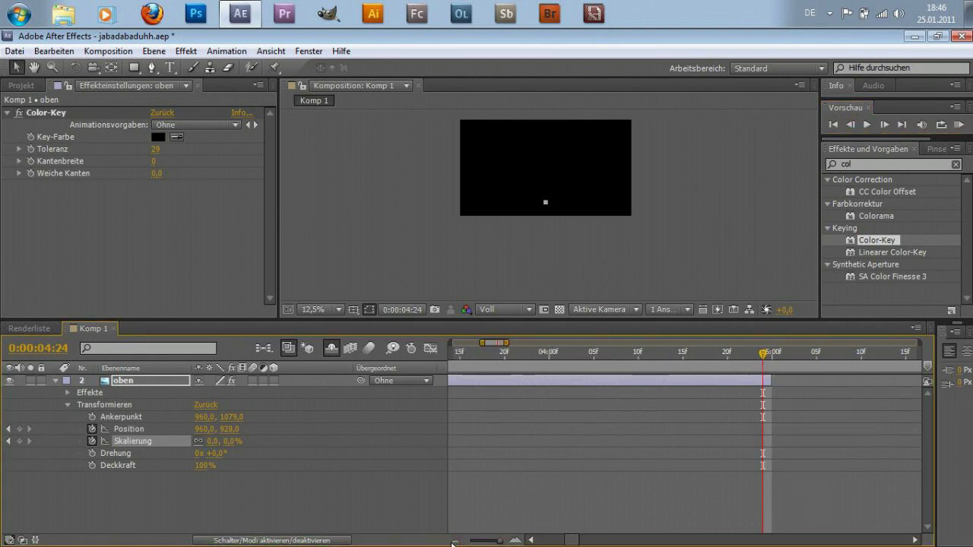
left_click(454, 543)
left_click(455, 543)
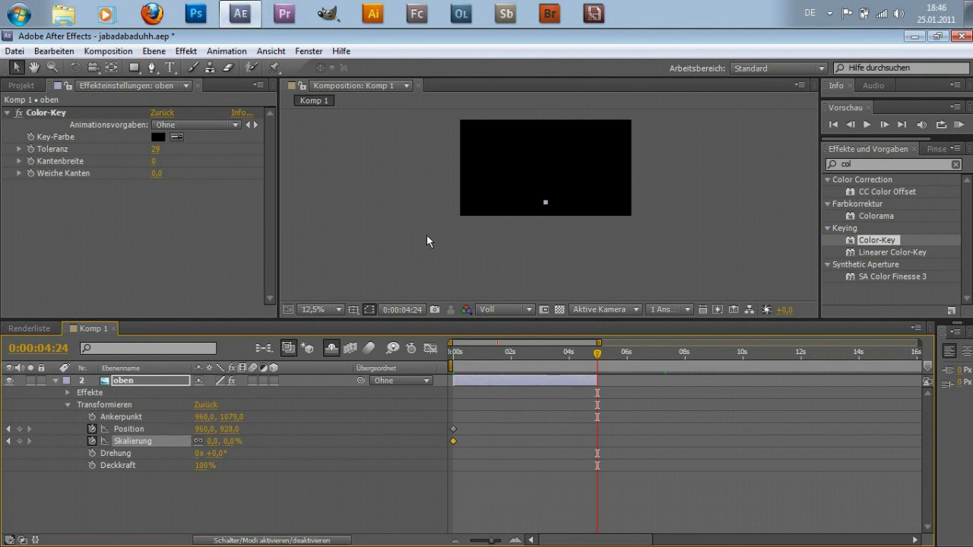
At 4:24, keyframe Position 960, 1438 and Skalierung 695% so the logo fills the frame.
left_click_drag(232, 436, 387, 427)
scroll(457, 226, "down", 1)
scroll(461, 210, "down", 1)
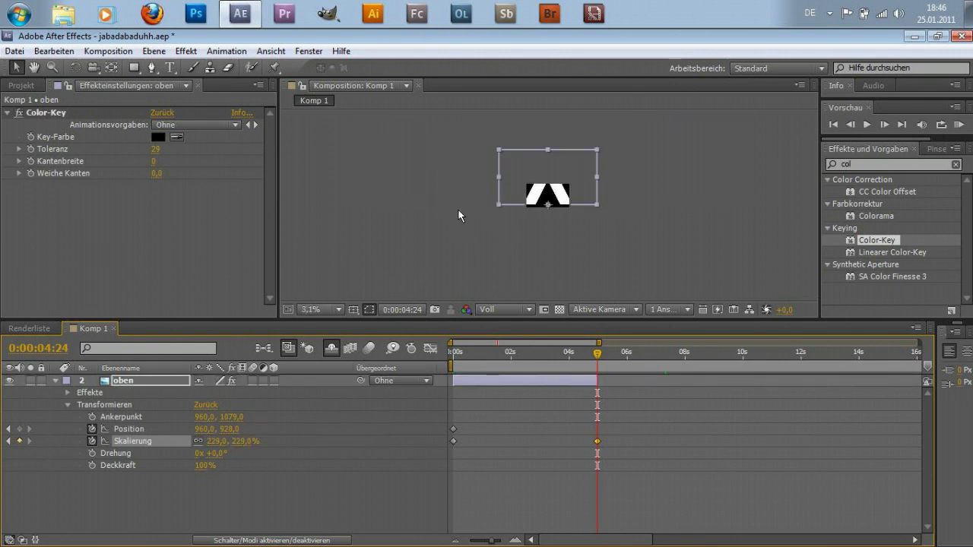
left_click_drag(244, 446, 331, 436)
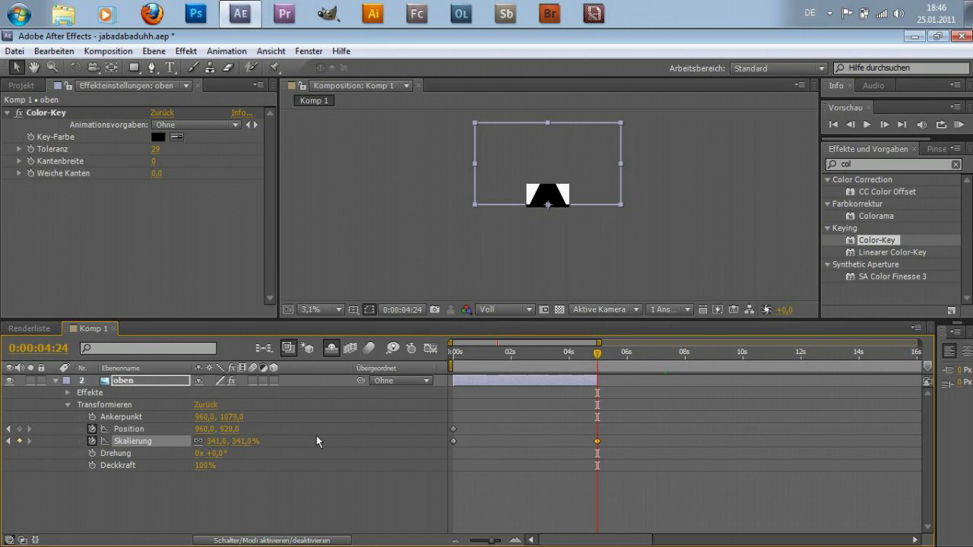
mouse_move(239, 428)
left_mouse_down()
mouse_move(457, 394)
mouse_move(442, 389)
left_mouse_up()
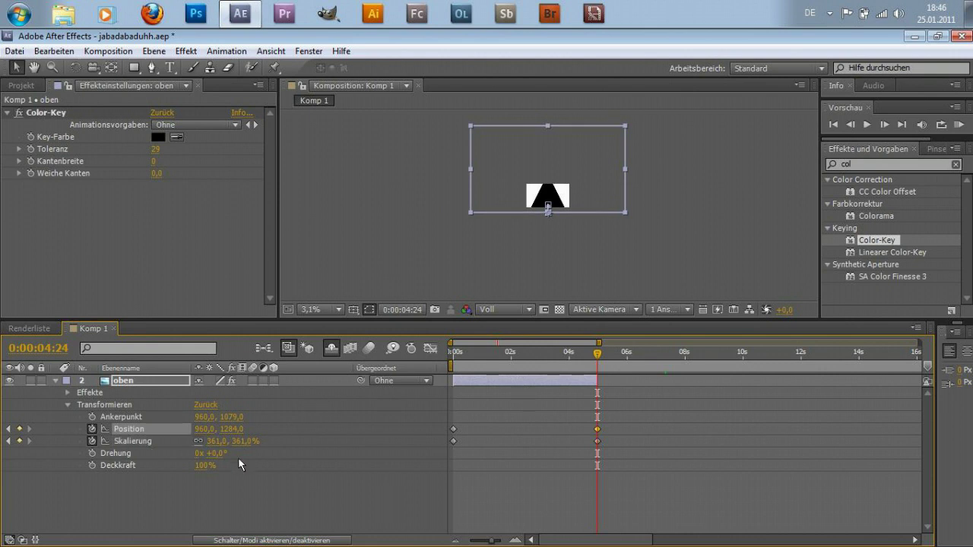
left_click_drag(230, 427, 382, 385)
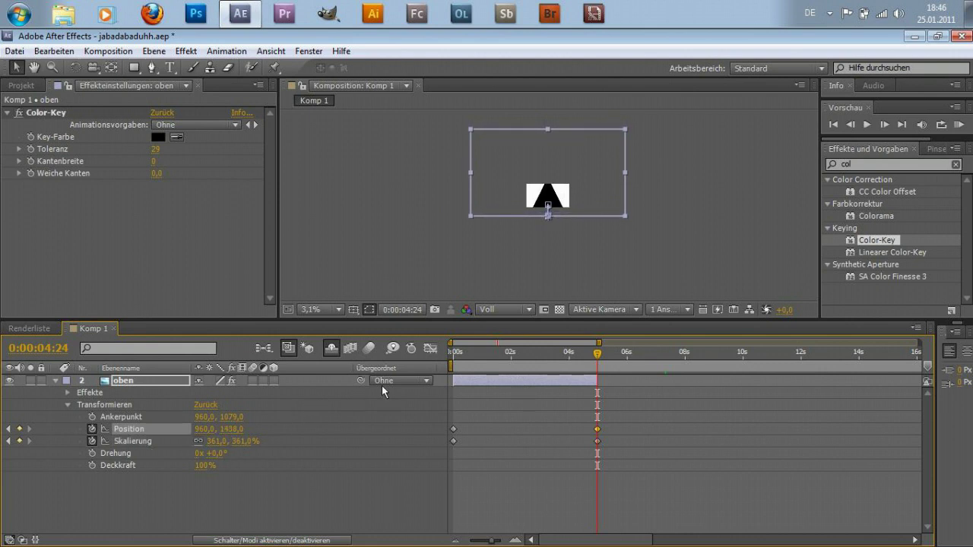
scroll(536, 168, "up", 2)
scroll(528, 186, "up", 1)
scroll(528, 185, "down", 1)
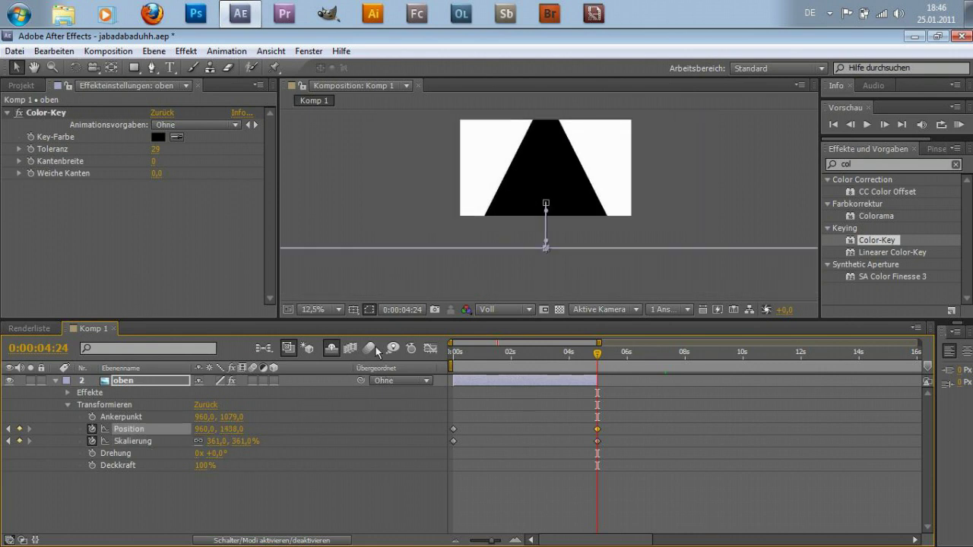
left_click_drag(238, 439, 420, 395)
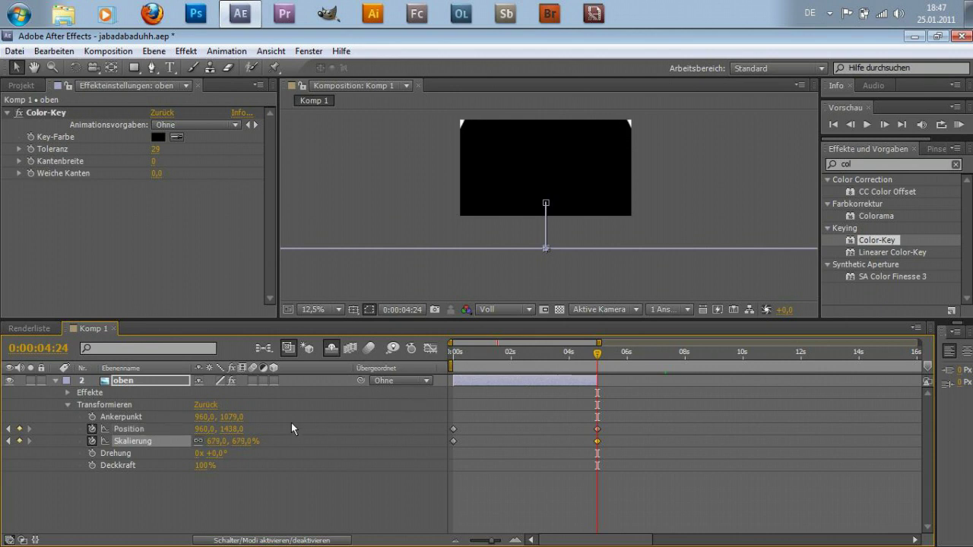
left_click_drag(242, 445, 248, 443)
Zoom and pan the composition view, then scrub to preview the growing logo.
key("period")
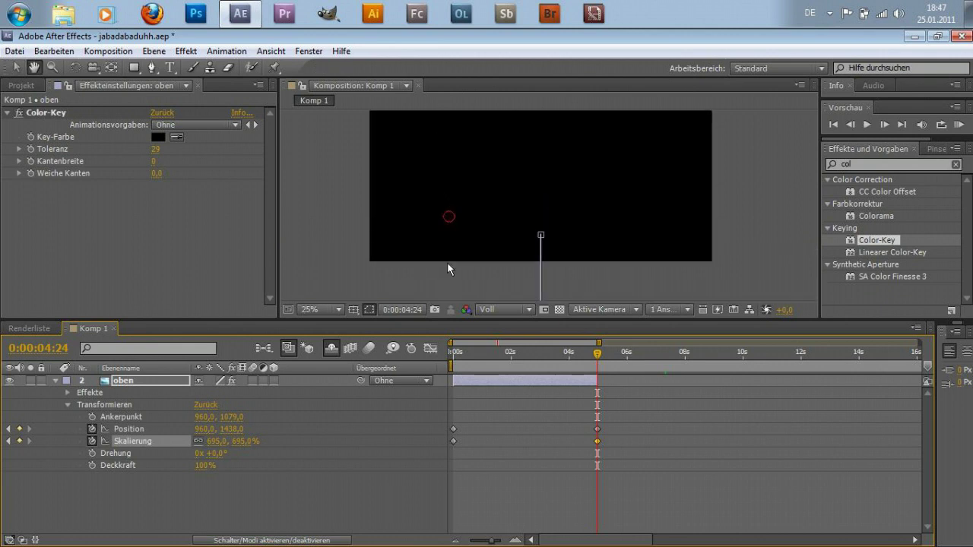
left_click_drag(449, 215, 403, 242)
key("comma")
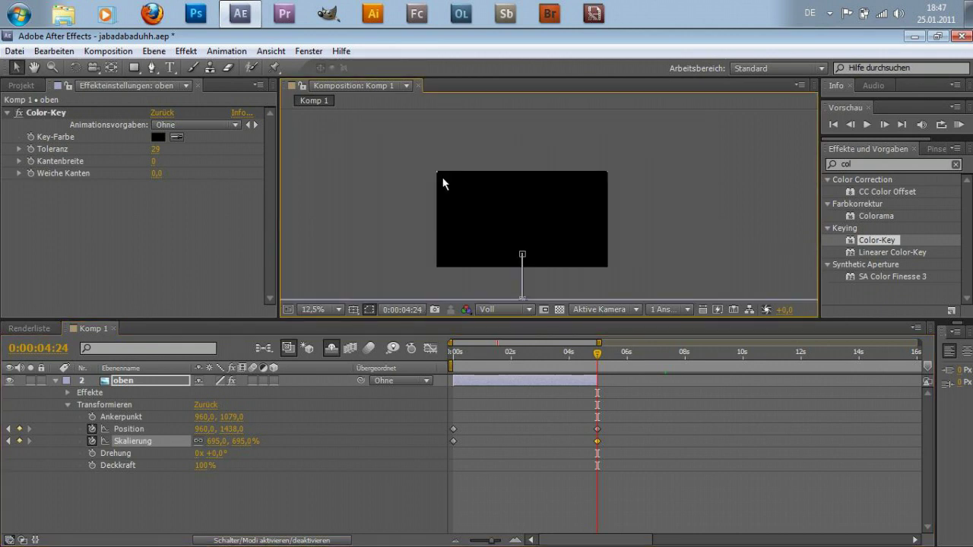
key("comma")
key("period")
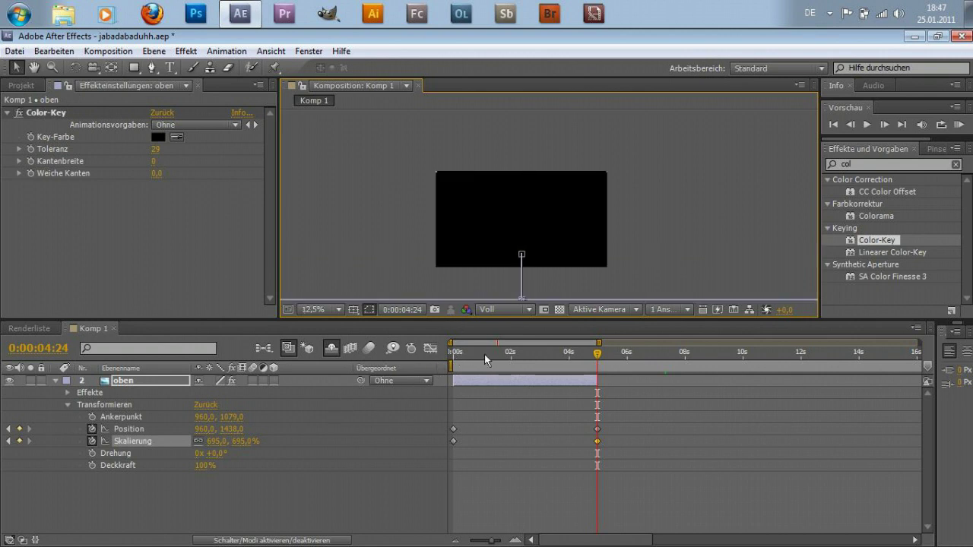
mouse_move(457, 354)
left_mouse_down()
mouse_move(487, 354)
mouse_move(453, 354)
left_mouse_up()
Show oben's Skalierung in an enlarged Graph Editor zoomed to an eight-second span.
left_click(152, 380)
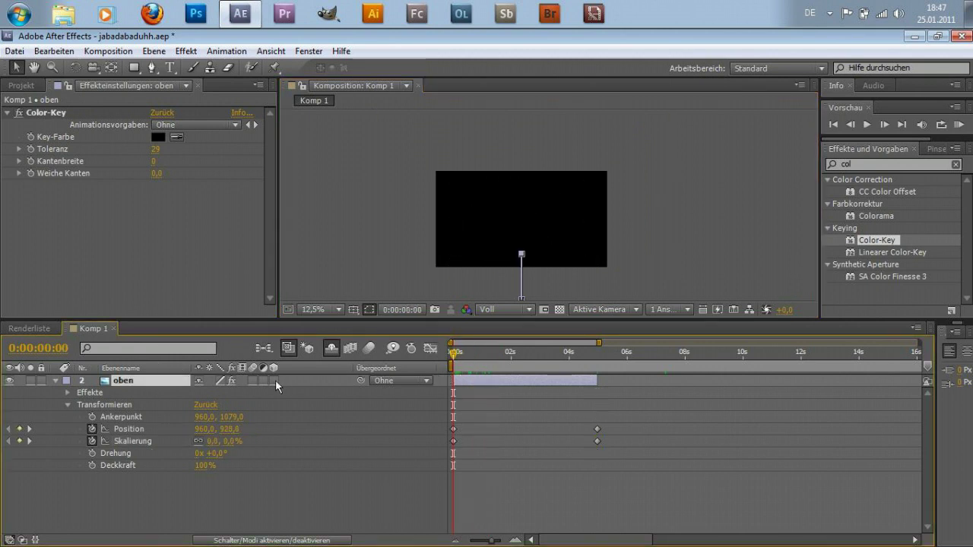
left_click(124, 442)
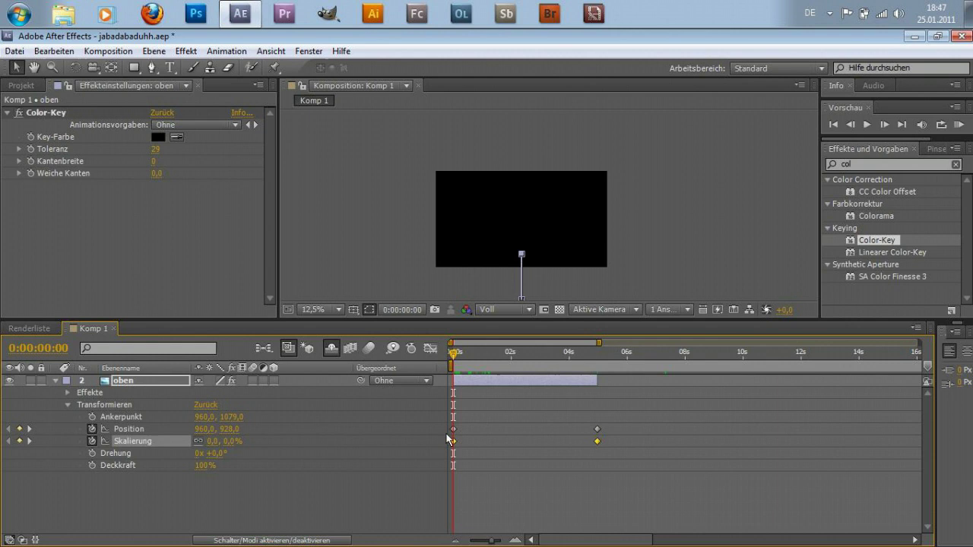
left_click(430, 349)
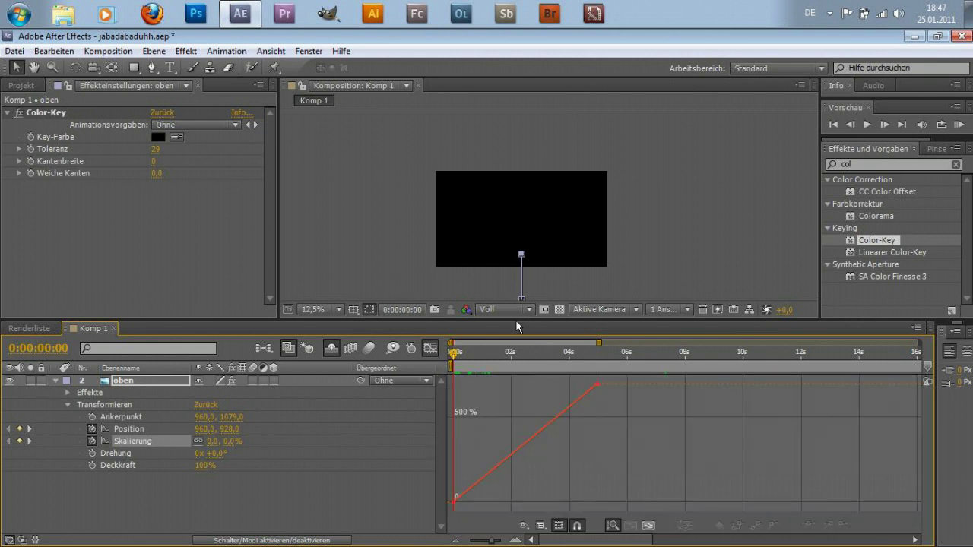
left_click_drag(516, 324, 520, 133)
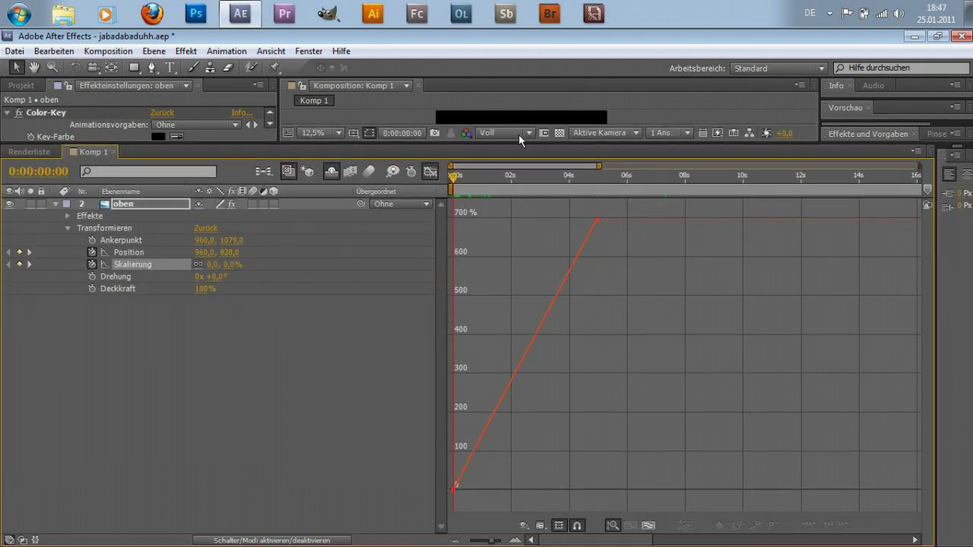
left_click(515, 540)
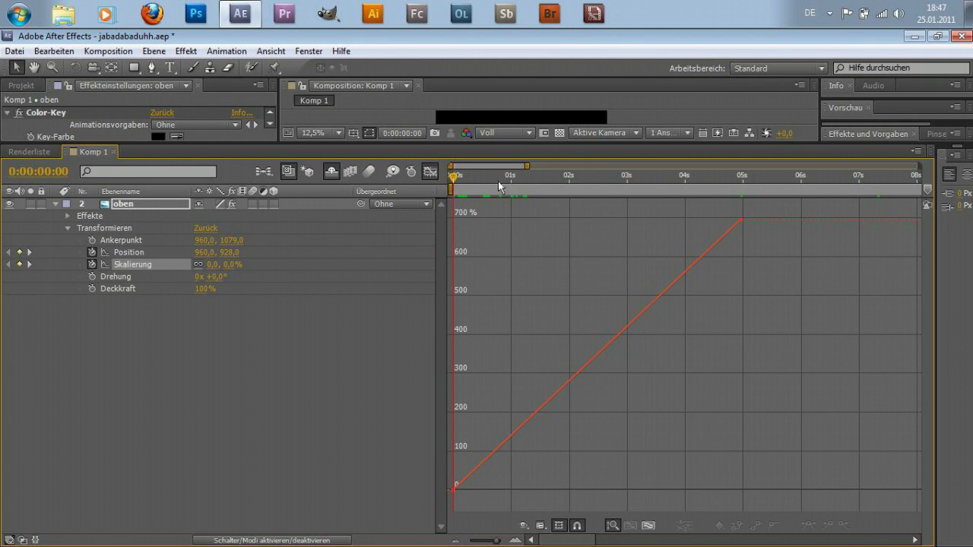
Scrub through the zoom animation and select the 695% keyframe at five seconds.
left_click_drag(456, 183, 454, 183)
left_click_drag(454, 179, 576, 181)
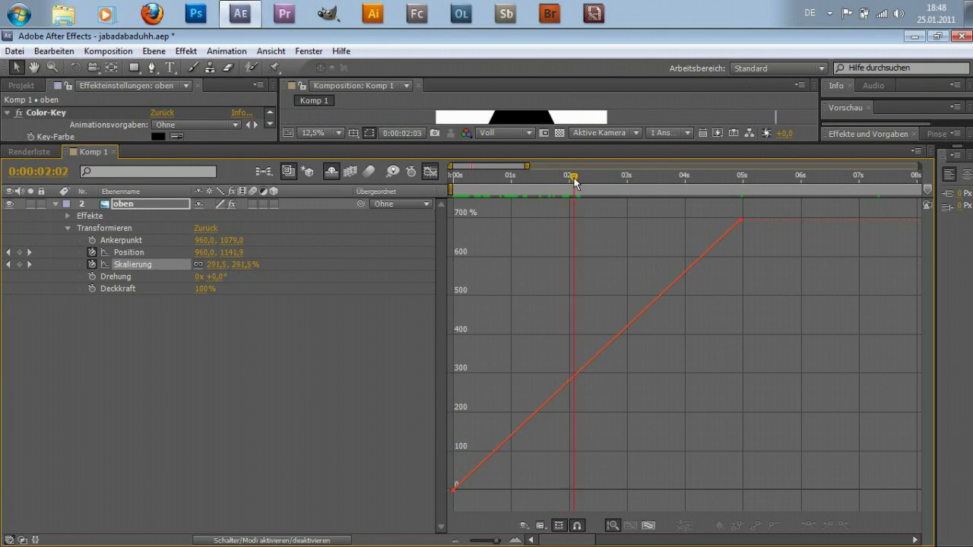
mouse_move(575, 181)
left_mouse_down()
mouse_move(632, 178)
mouse_move(458, 183)
mouse_move(572, 183)
left_mouse_up()
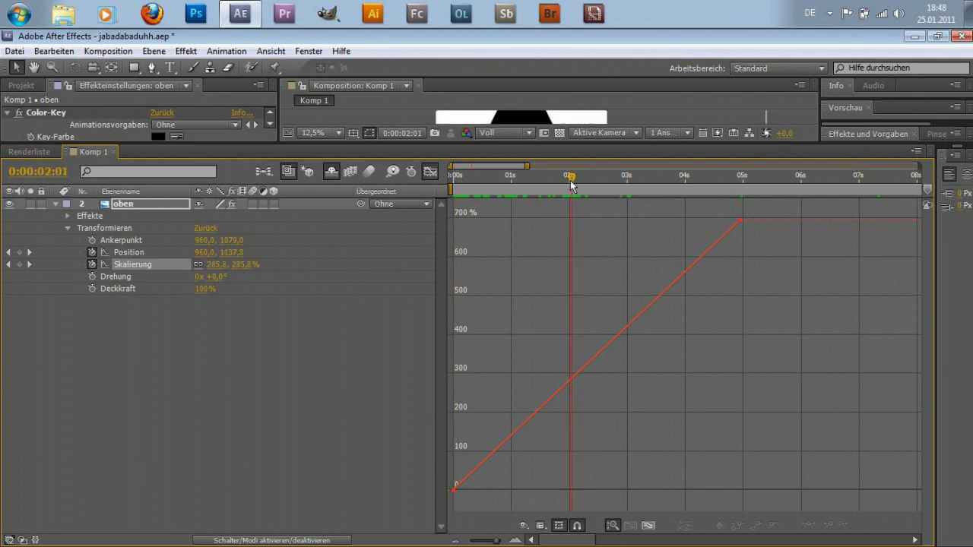
mouse_move(572, 184)
left_mouse_down()
mouse_move(454, 187)
mouse_move(509, 179)
left_mouse_up()
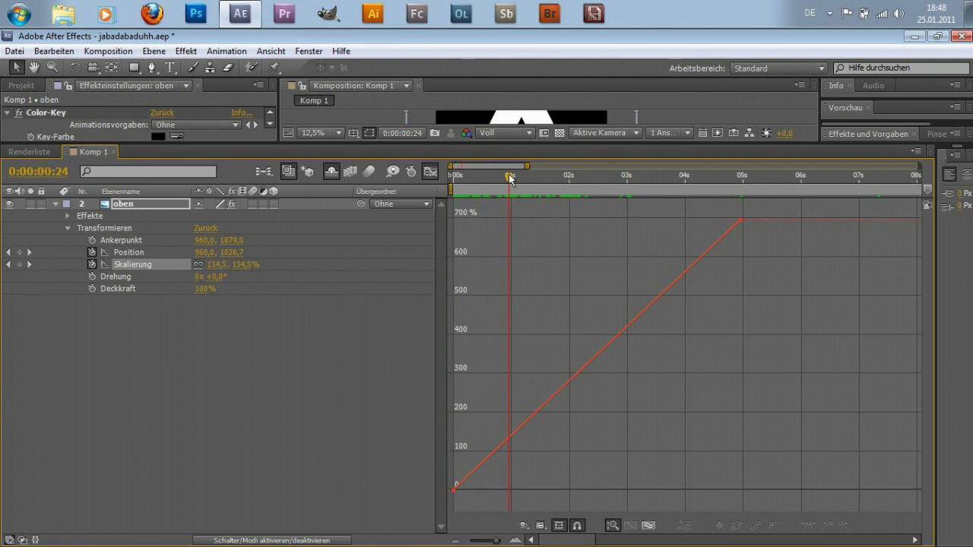
left_click_drag(509, 178, 628, 180)
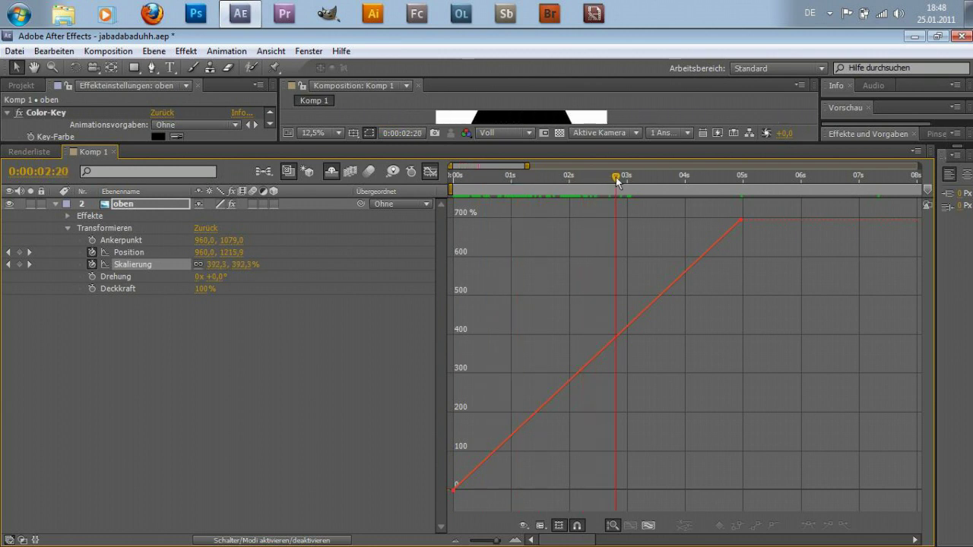
key("Page_Up")
left_click_drag(630, 178, 685, 181)
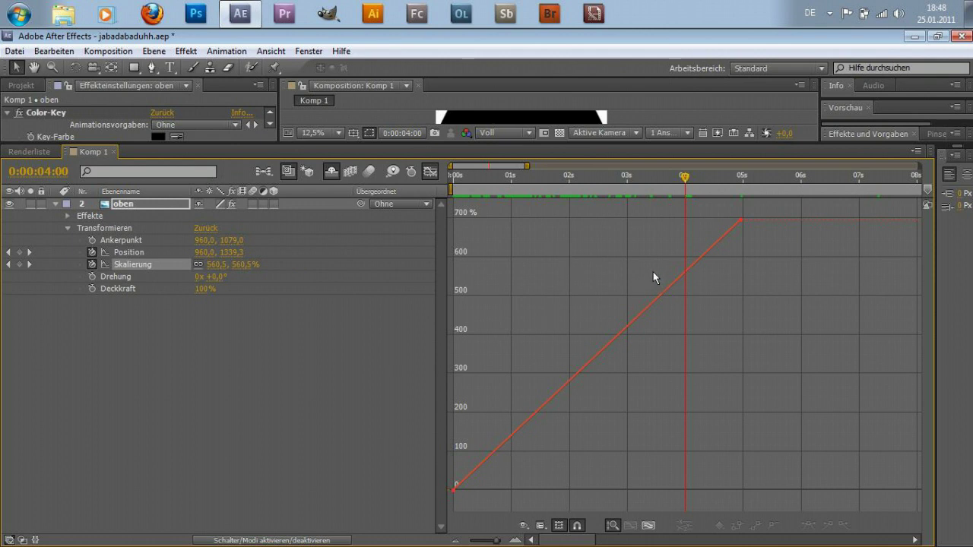
mouse_move(741, 223)
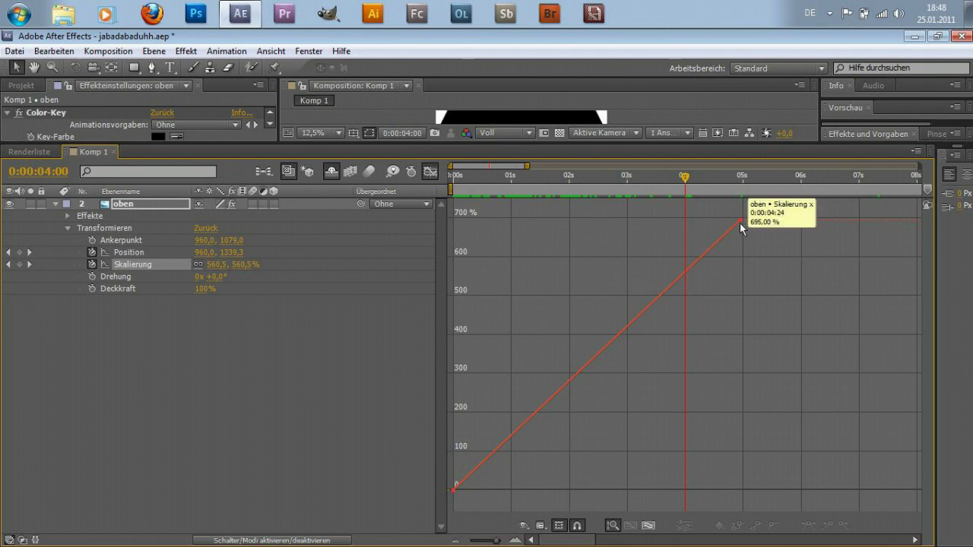
left_click(740, 222)
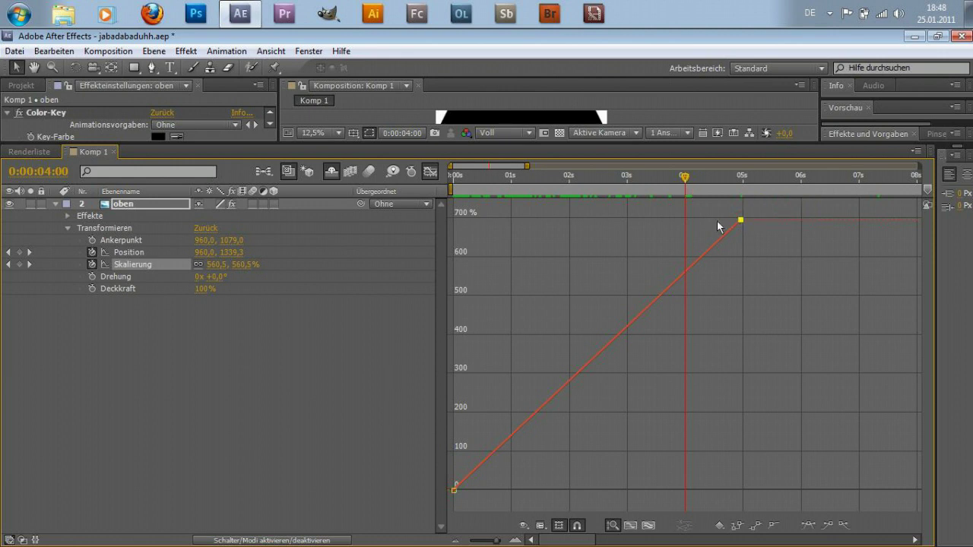
Apply Easy Ease In to the 5s Scale keyframe and Easy Ease Out to the 0s keyframe.
left_click(828, 525)
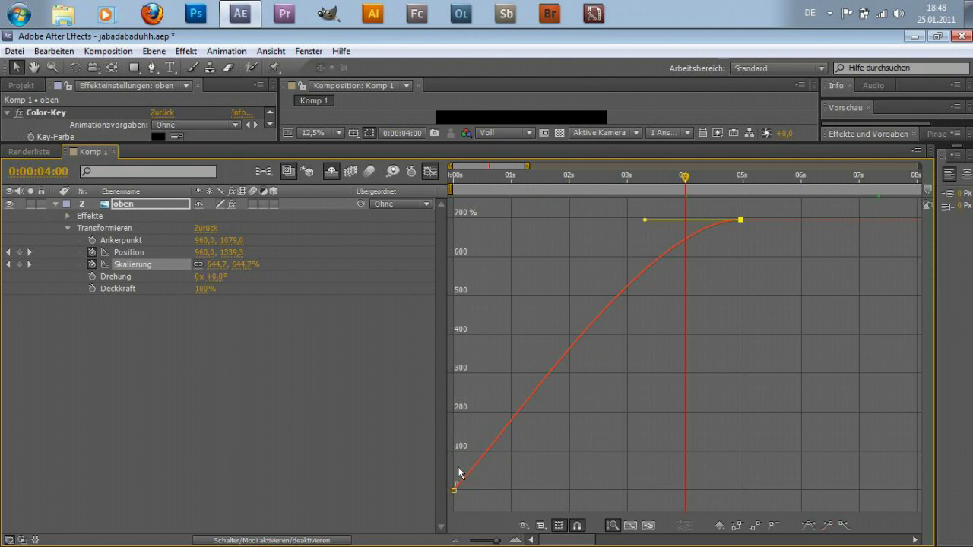
mouse_move(454, 490)
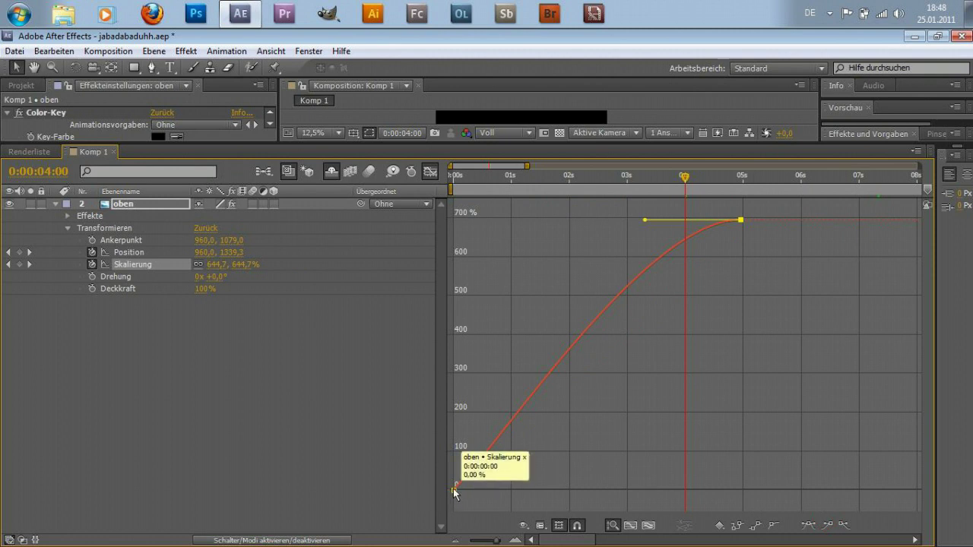
left_click(454, 491)
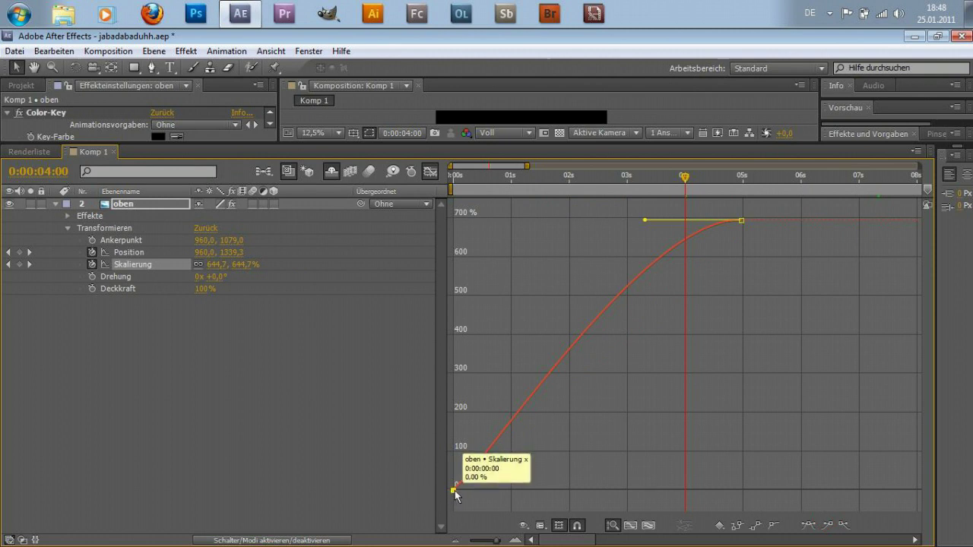
left_click(845, 525)
Drag the Bezier handles into a slow-start, sharply accelerating curve and close the Graph Editor.
left_click_drag(547, 490, 610, 474)
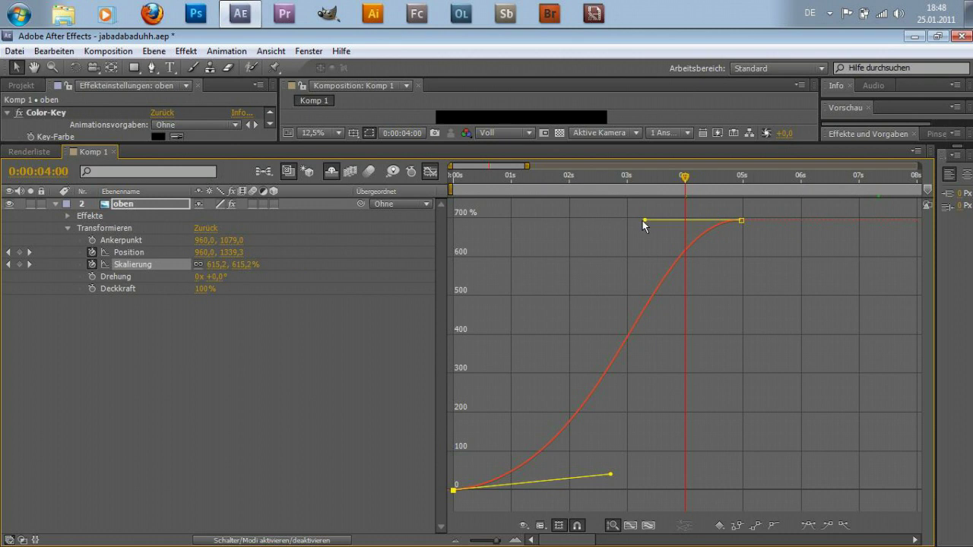
left_click_drag(645, 220, 733, 368)
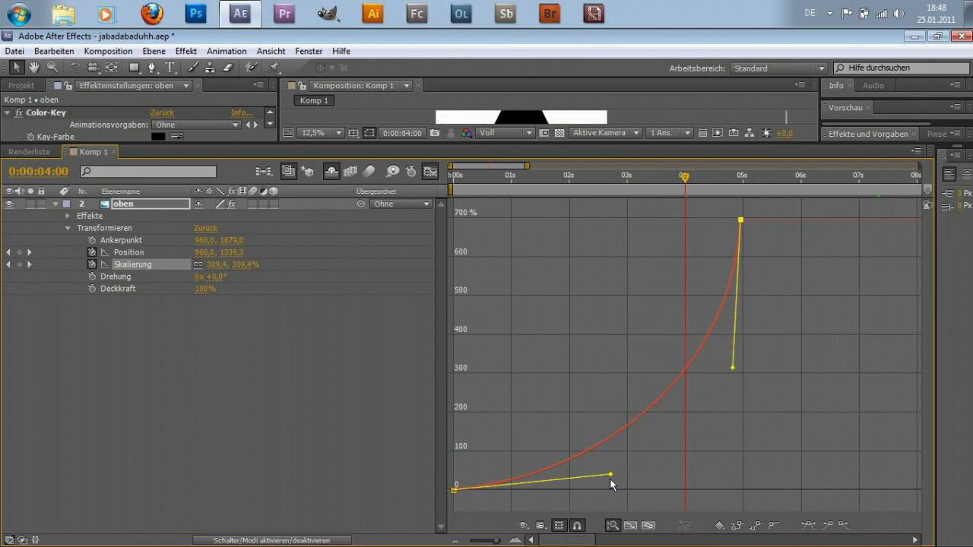
left_click_drag(612, 475, 605, 466)
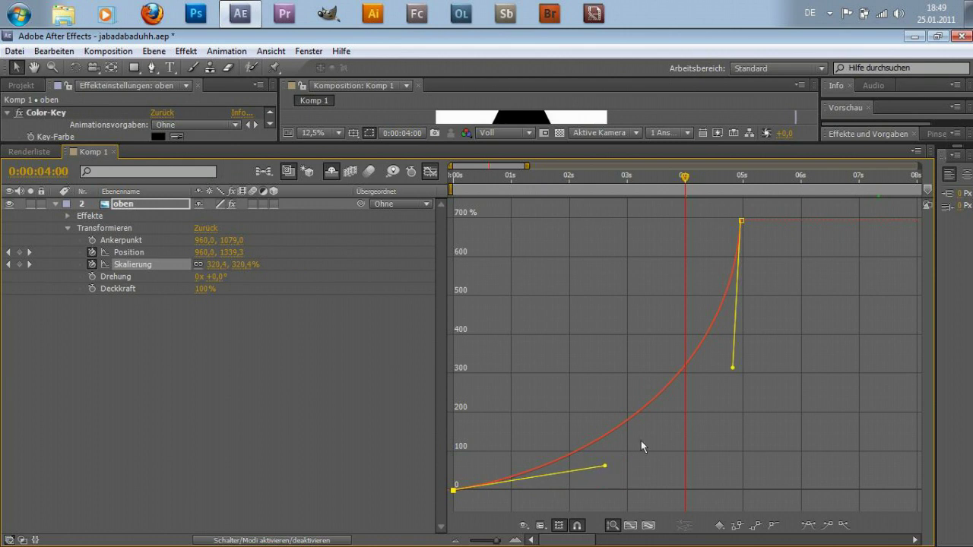
left_click_drag(732, 369, 717, 387)
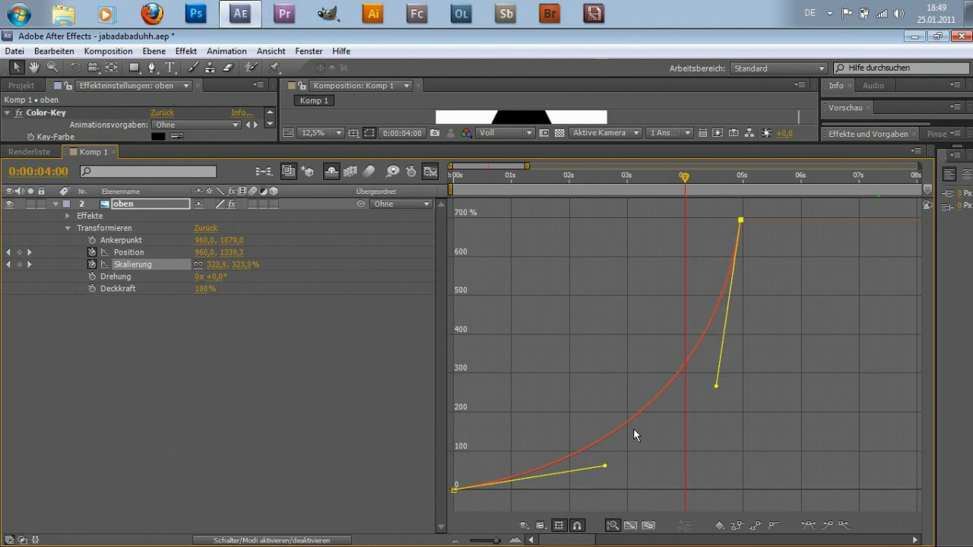
left_click_drag(605, 467, 624, 462)
left_click(431, 174)
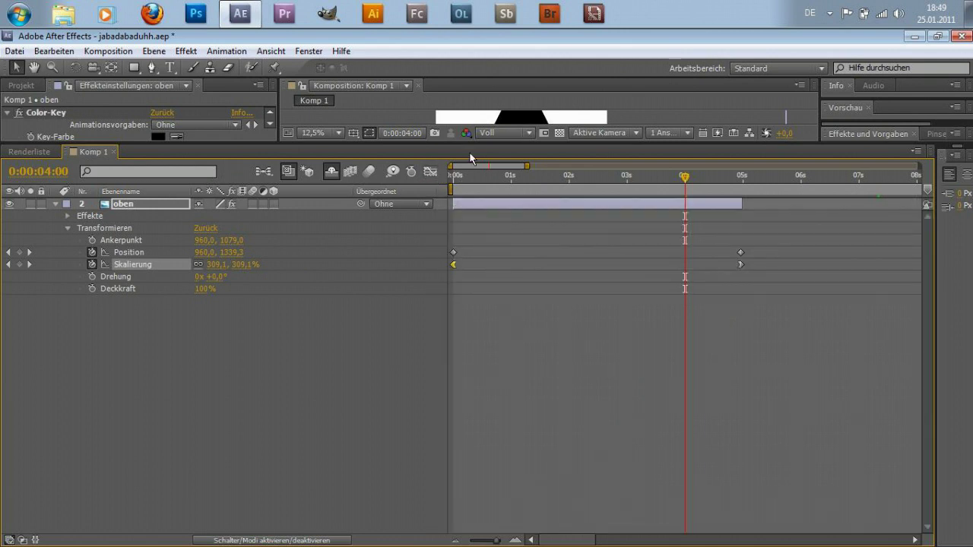
Collapse the oben layer and duplicate it as oben 2.
left_click_drag(470, 142, 480, 301)
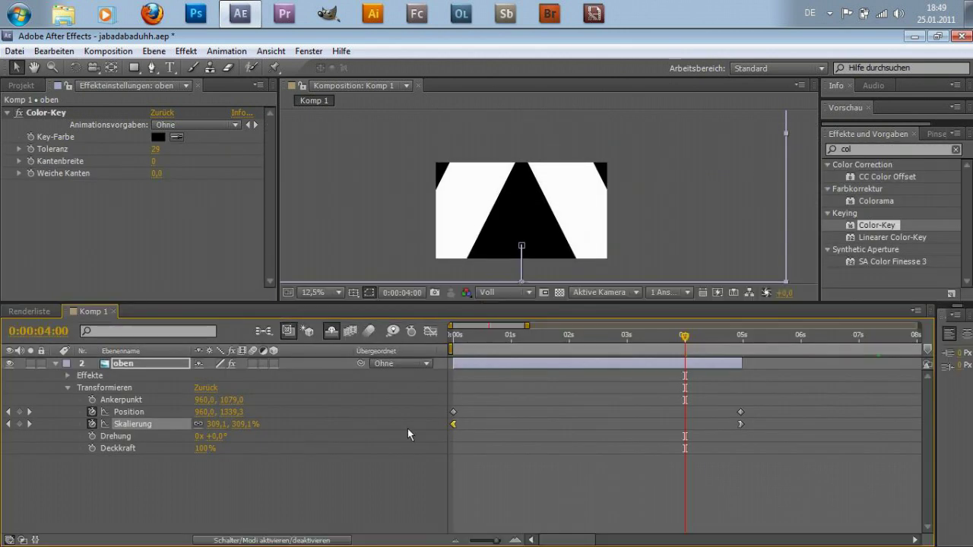
left_click(55, 364)
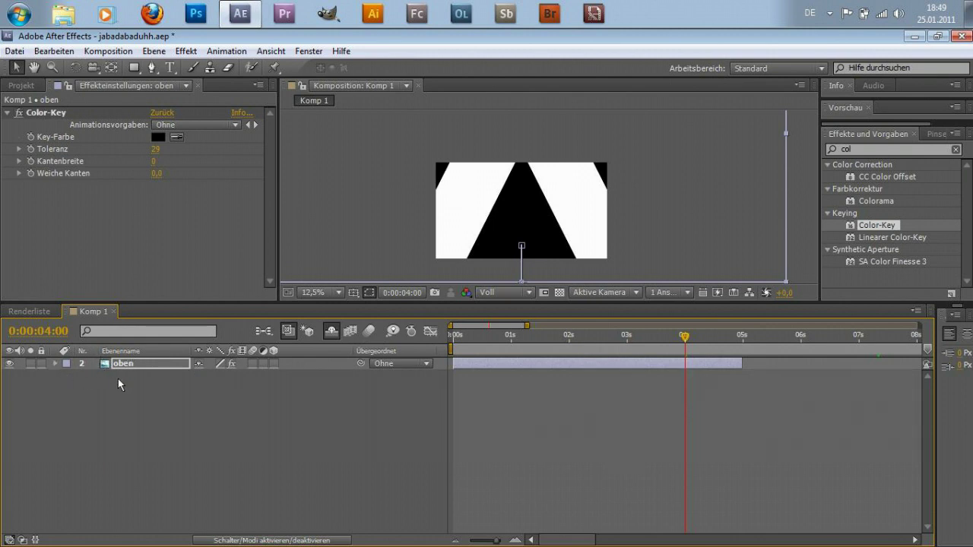
key("ctrl+d")
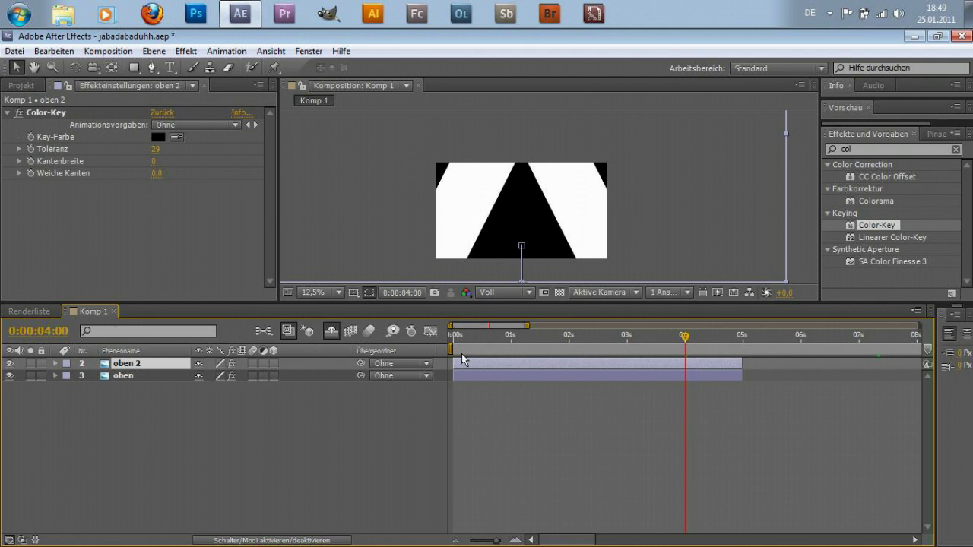
Test delaying oben to about 2.4 s, preview at 0:00:04:18, then shift it back to the start.
left_click(462, 375)
left_click_drag(463, 376, 600, 376)
left_click_drag(501, 340, 681, 335)
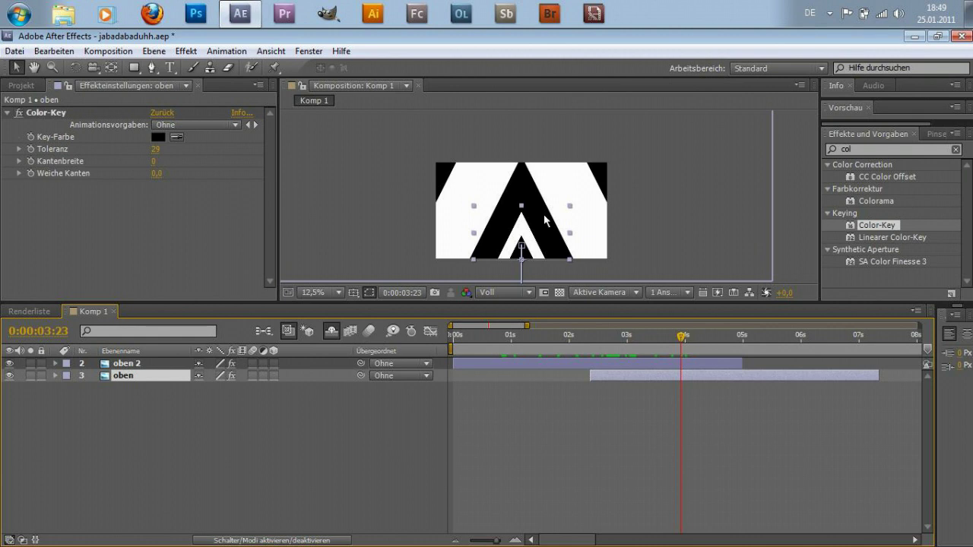
left_click_drag(696, 337, 730, 338)
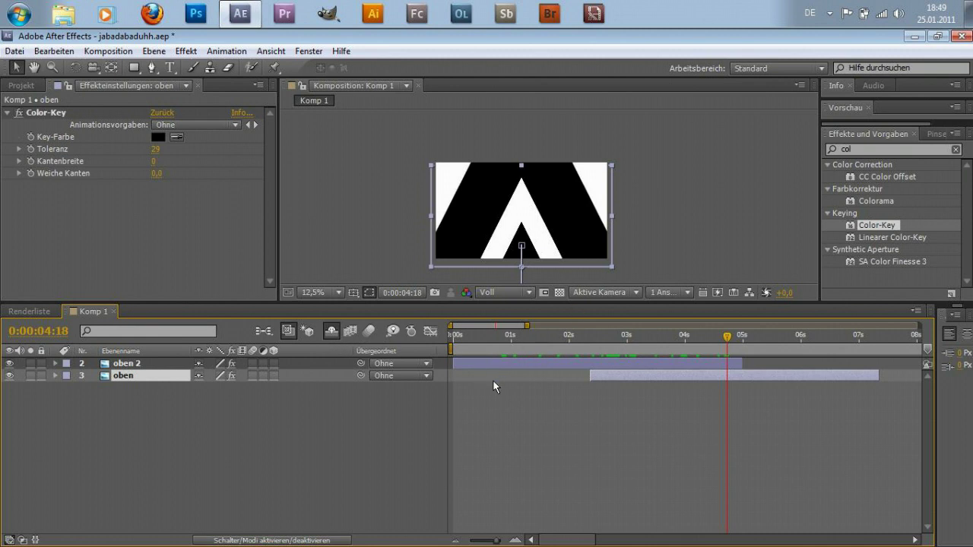
left_click_drag(611, 376, 474, 378)
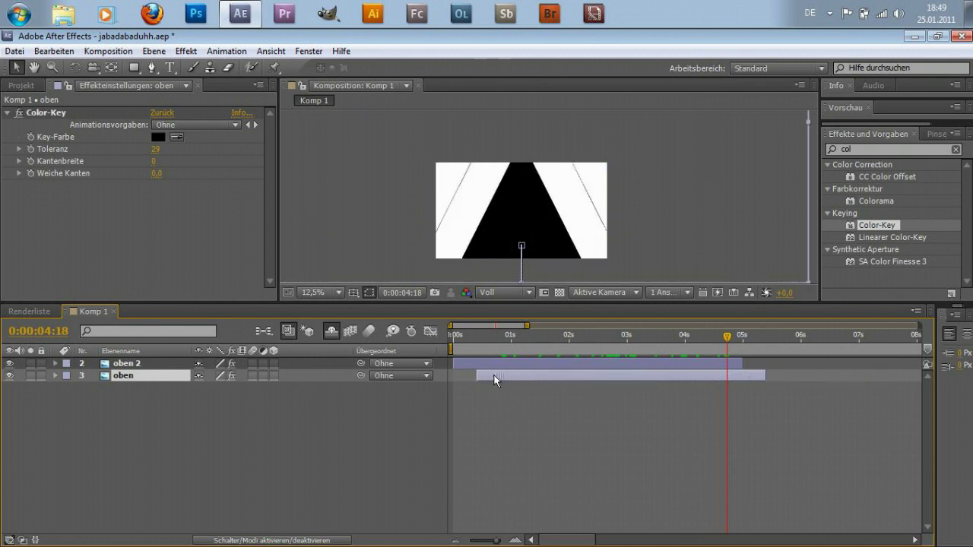
right_click(137, 373)
left_click(122, 395)
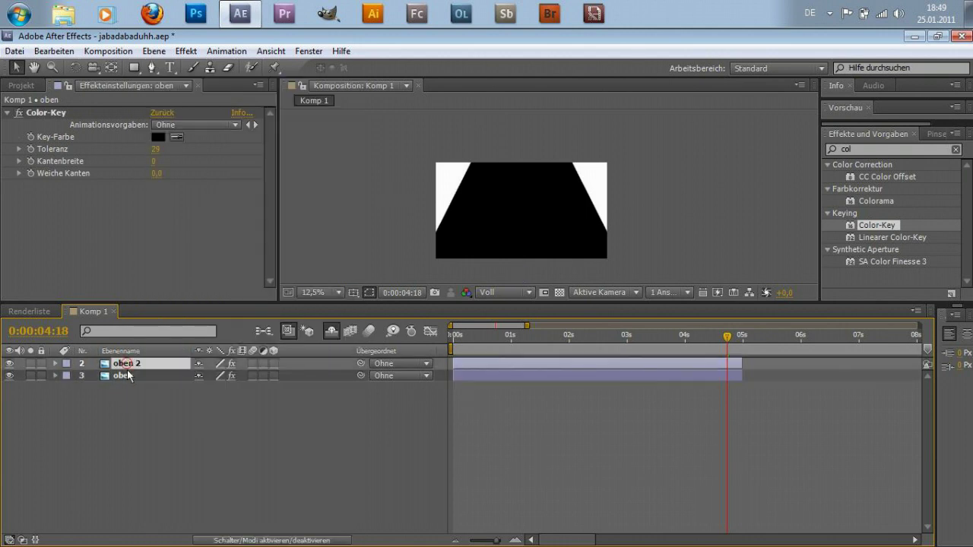
Rename the lower layer oben 2 to 'unten'.
left_click_drag(127, 365, 131, 390)
right_click(131, 391)
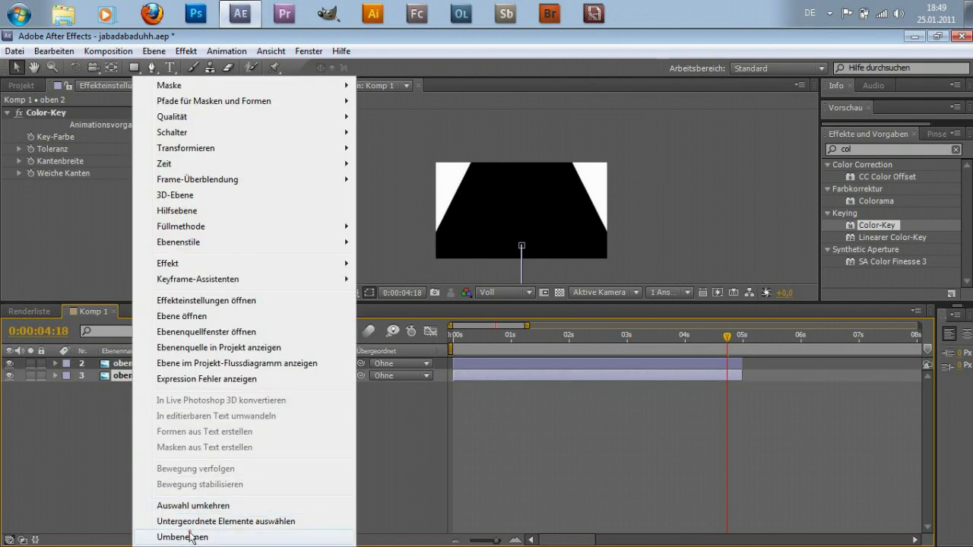
left_click(196, 533)
type("unten")
left_click(172, 416)
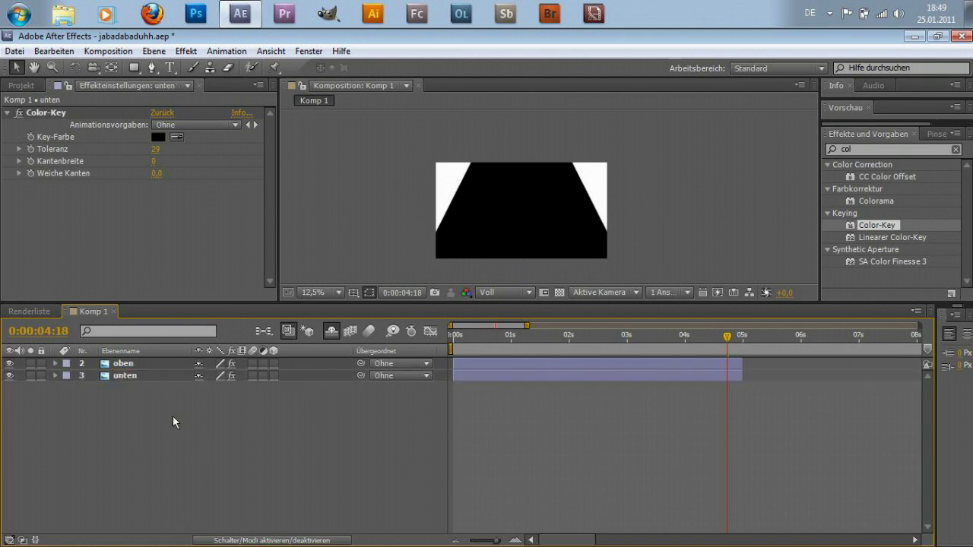
Set unten's Drehung to 180° and move the playhead to 0:00:01:04.
left_click(840, 150)
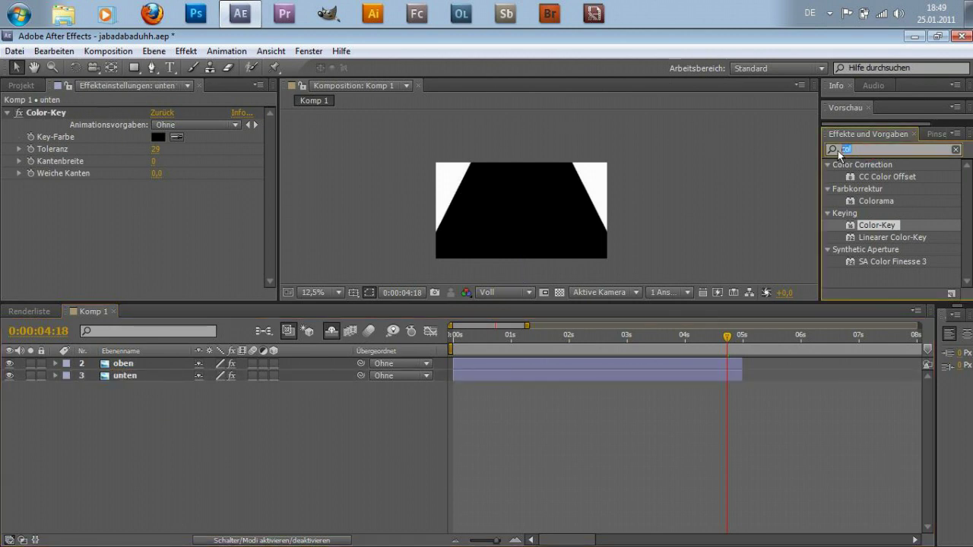
left_click(54, 375)
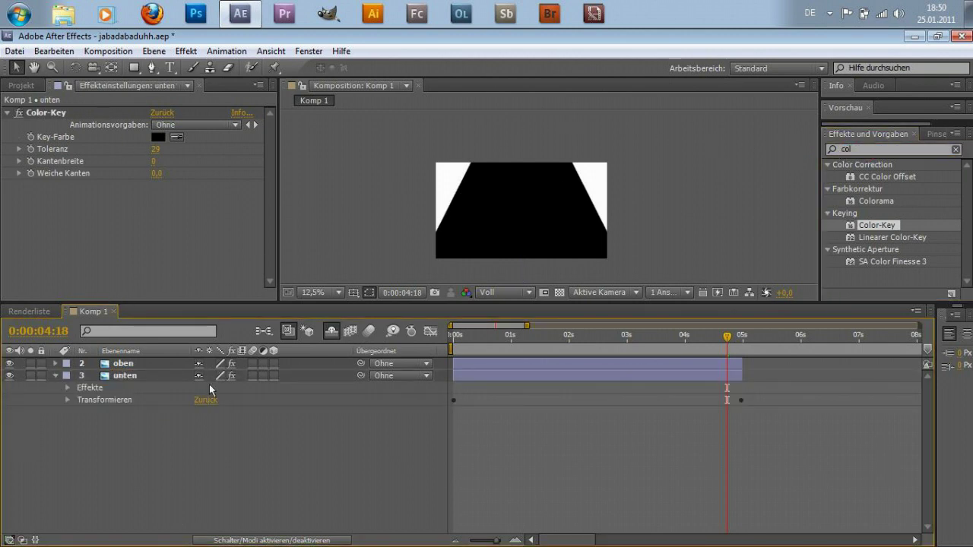
left_click(67, 400)
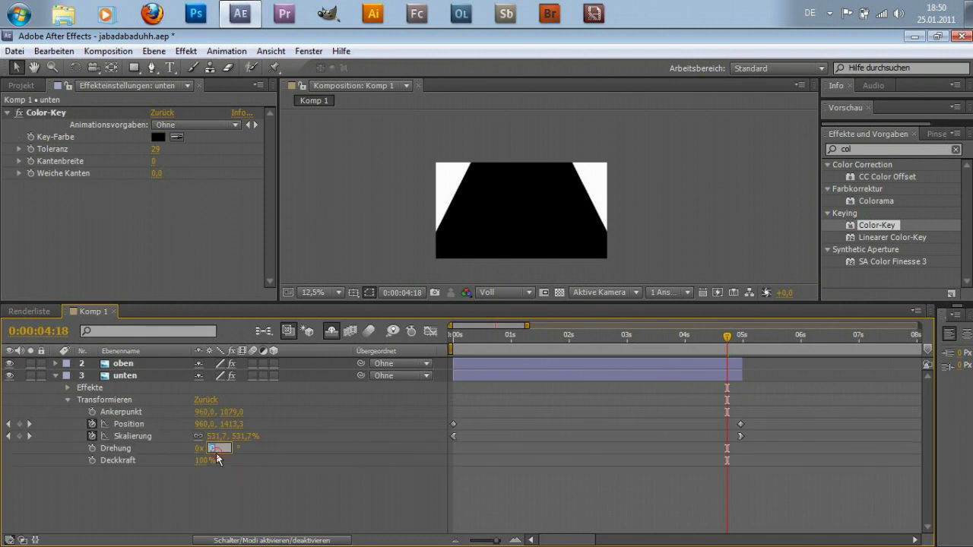
type("80")
key("Return")
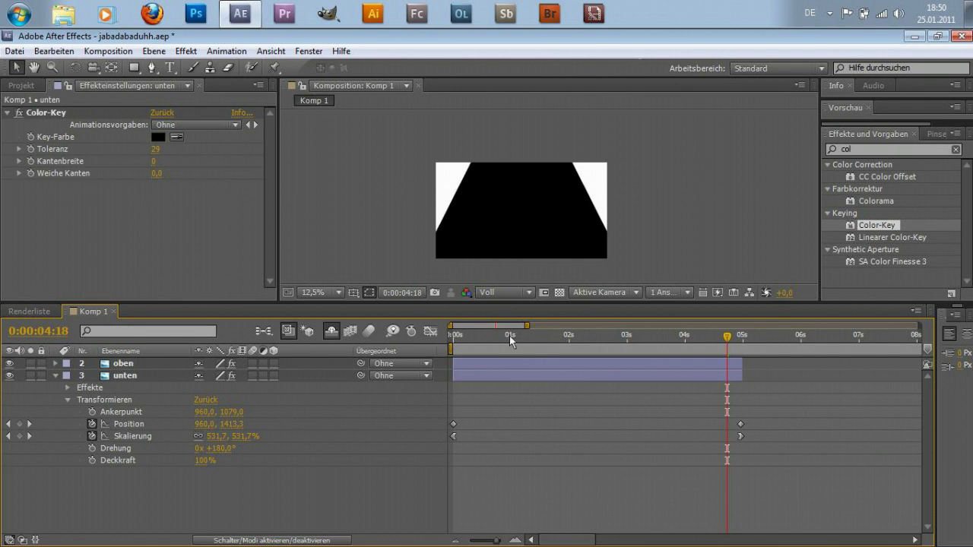
left_click(485, 337)
left_click_drag(485, 340, 520, 341)
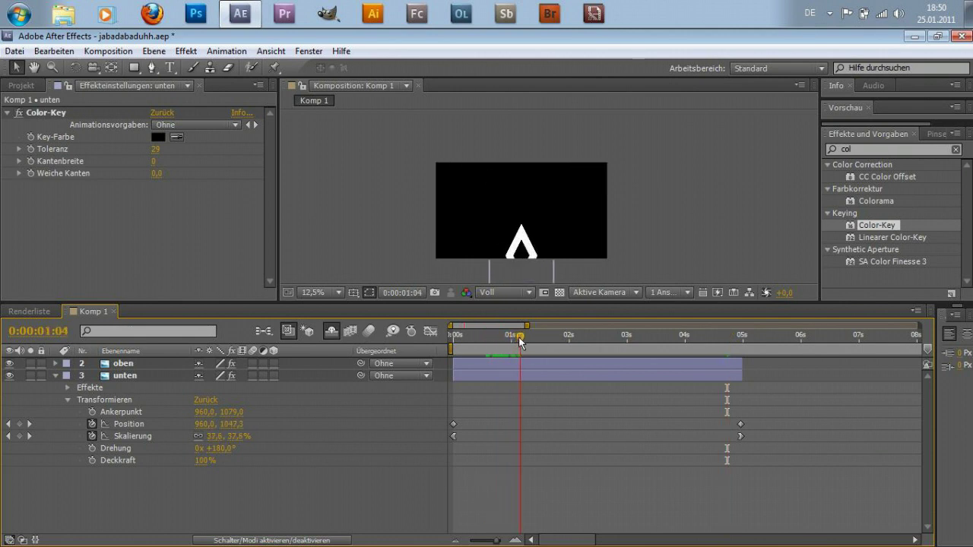
Apply Helligkeit und Kontrast to the unten layer and set Helligkeit to -100.
left_click(848, 150)
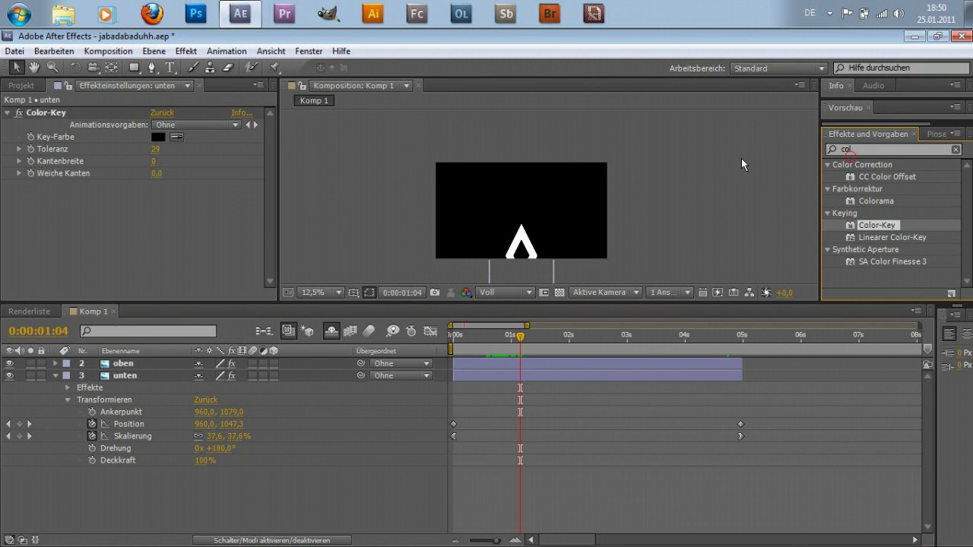
key("BackSpace")
key("BackSpace")
key("BackSpace")
type("h")
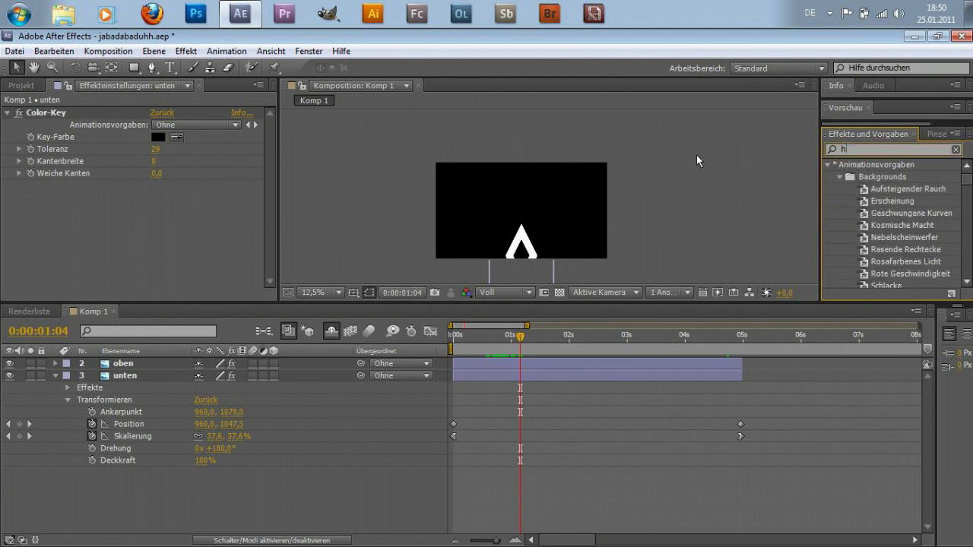
type("ell")
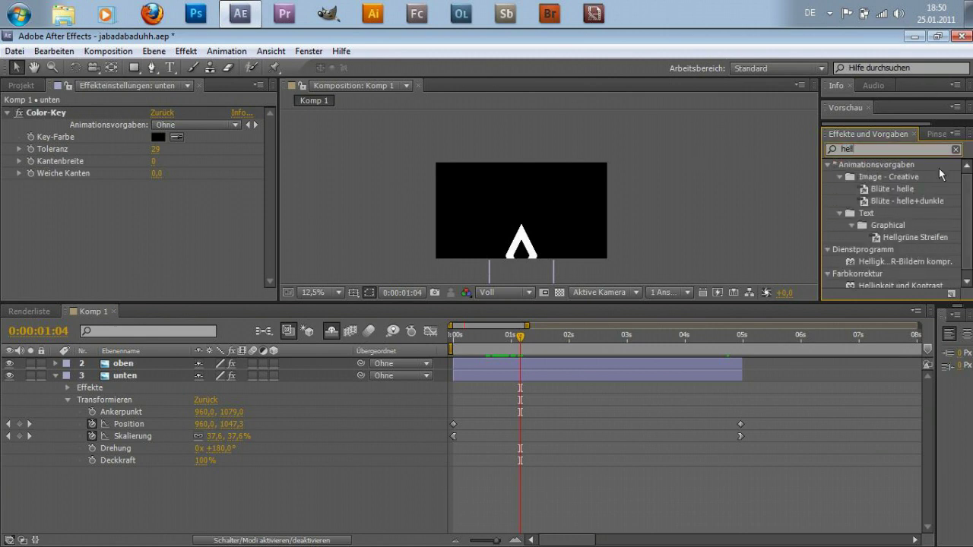
left_click_drag(879, 280, 236, 217)
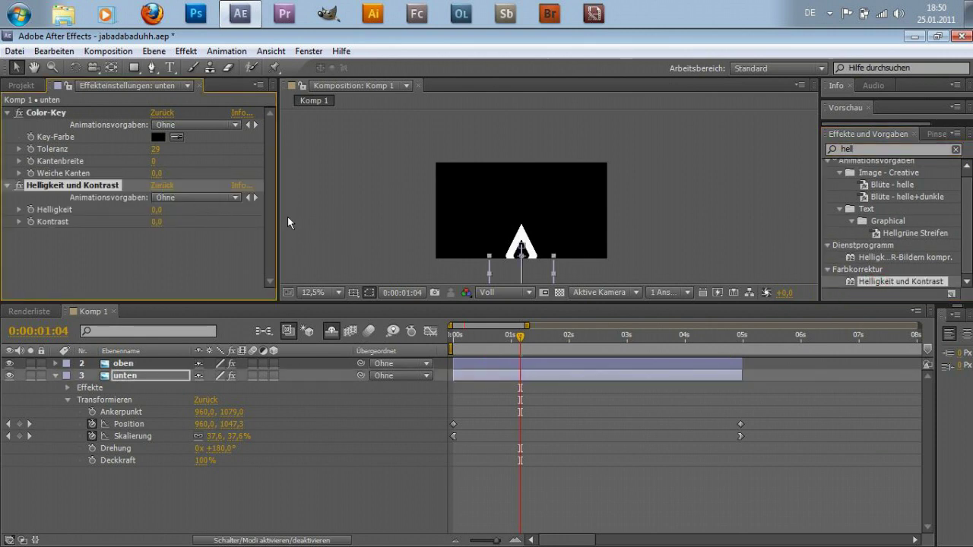
left_click_drag(156, 210, 79, 217)
scroll(482, 220, "up", 6)
Check the darkened reflection at 25% zoom, leaving opacity at 100%, and collapse unten.
key("h")
mouse_move(478, 129)
left_mouse_down()
mouse_move(478, 220)
mouse_move(464, 186)
left_mouse_up()
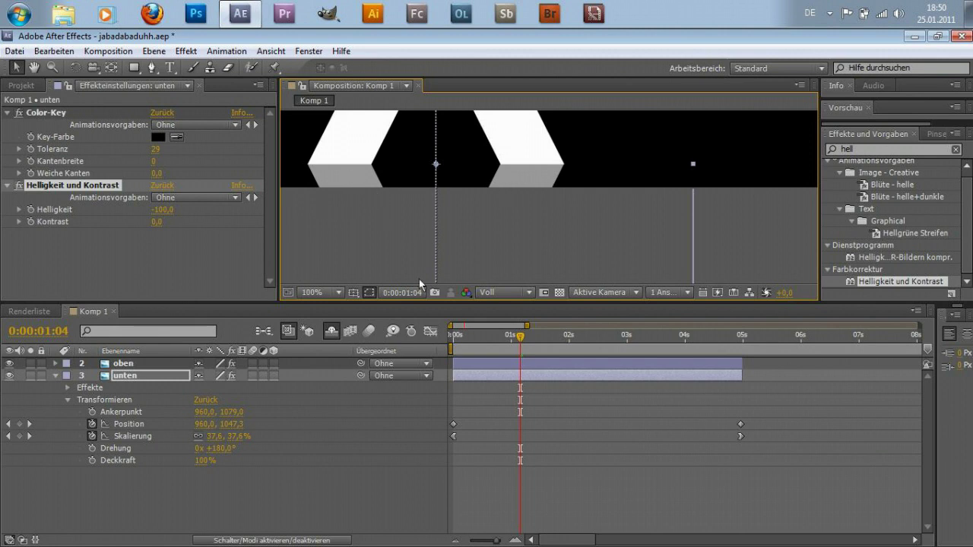
left_click_drag(207, 463, 205, 460)
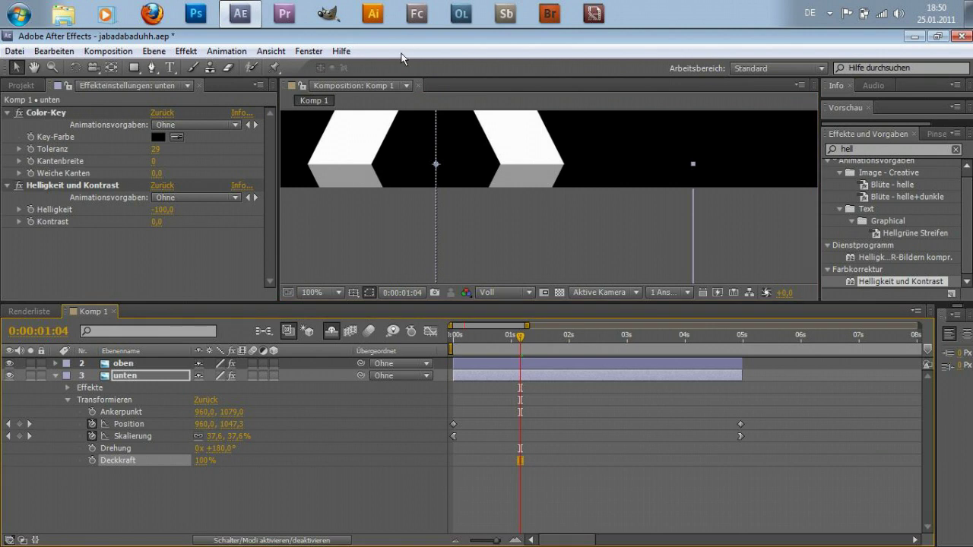
key("comma")
key("comma")
key("comma")
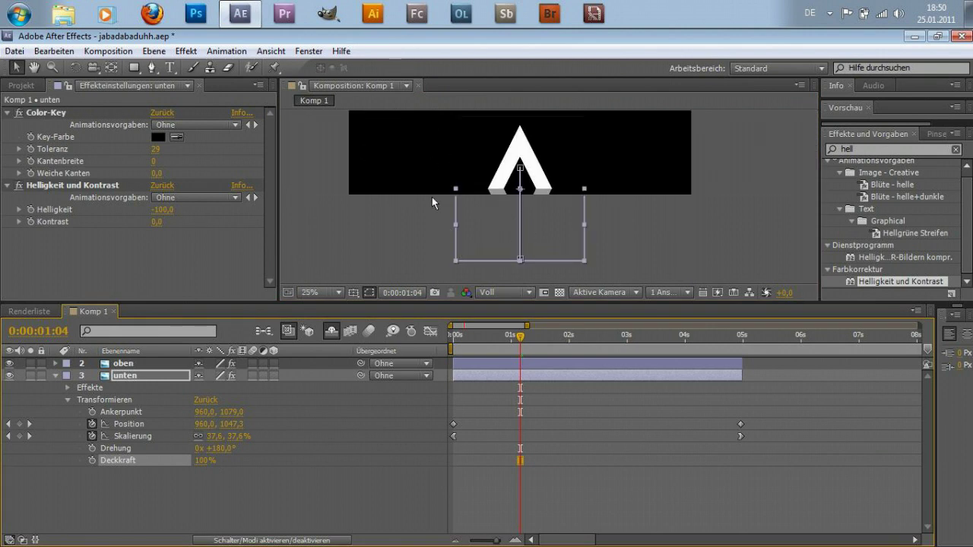
key("period")
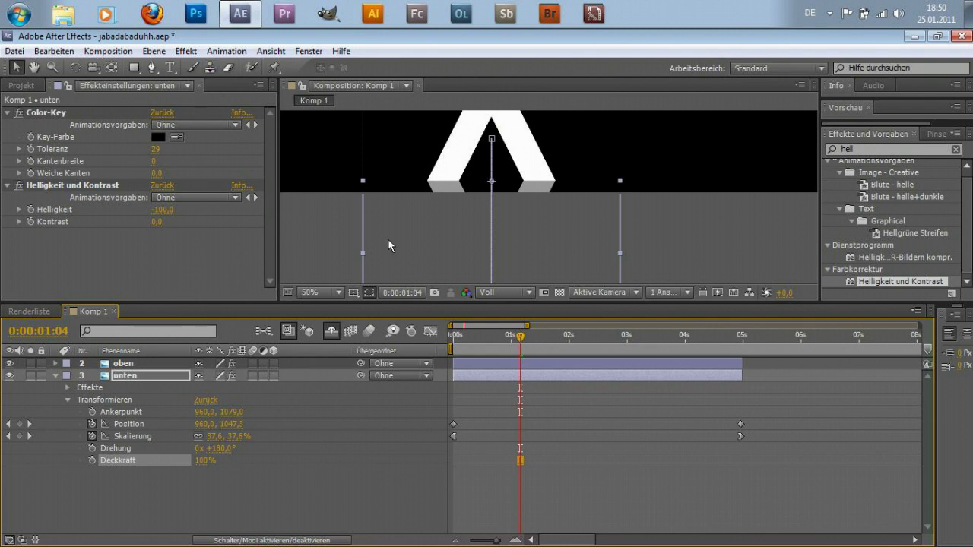
key("comma")
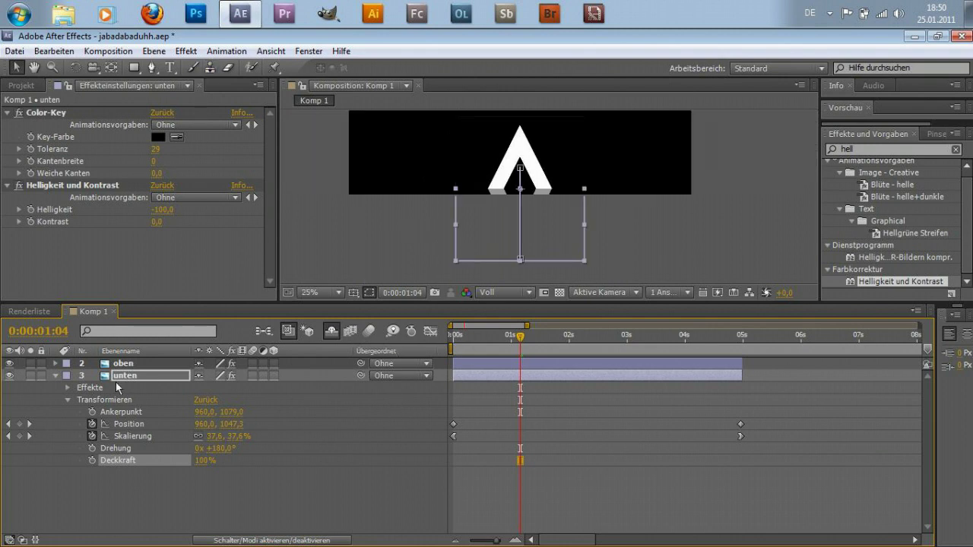
key("F2")
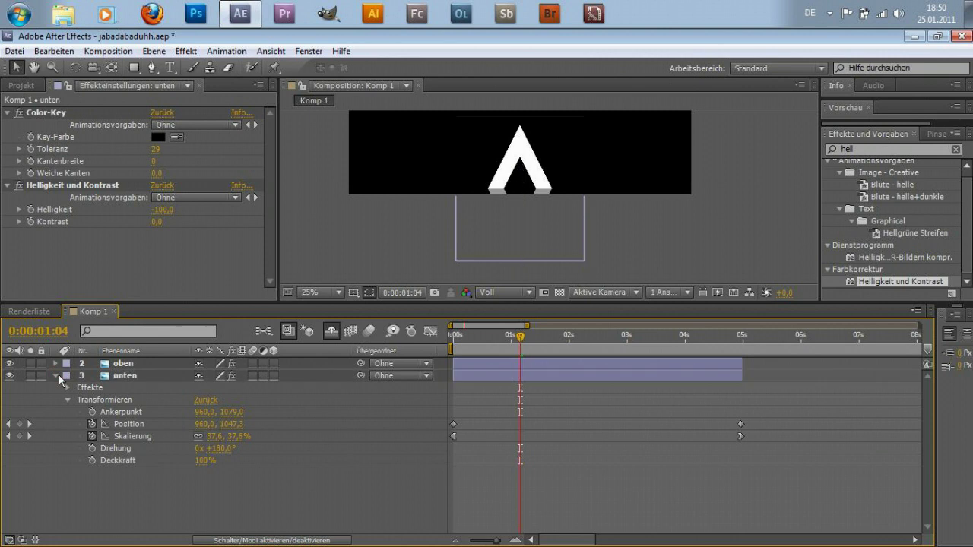
left_click(55, 376)
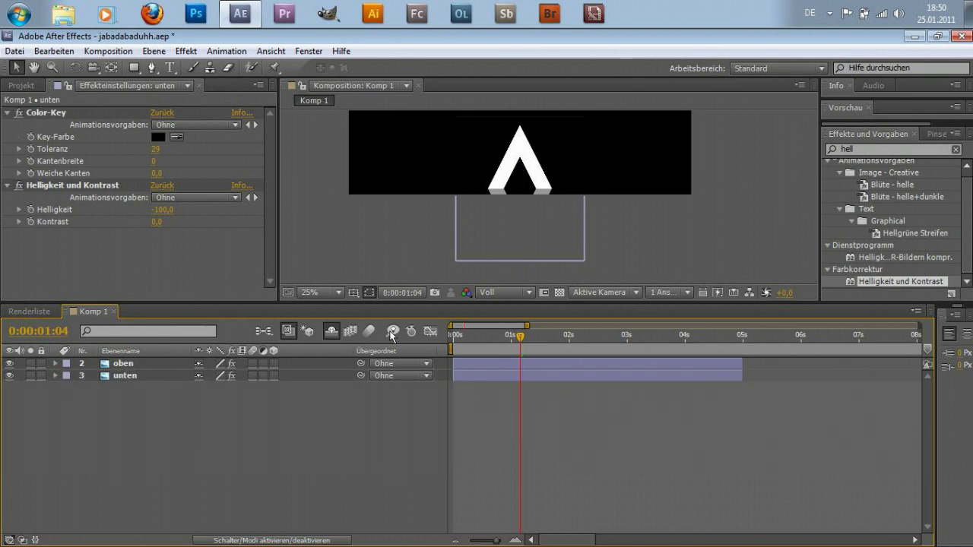
Add 00039.MTS as the top layer of Komp 1, make it visible and expand it.
key("ctrl+slash")
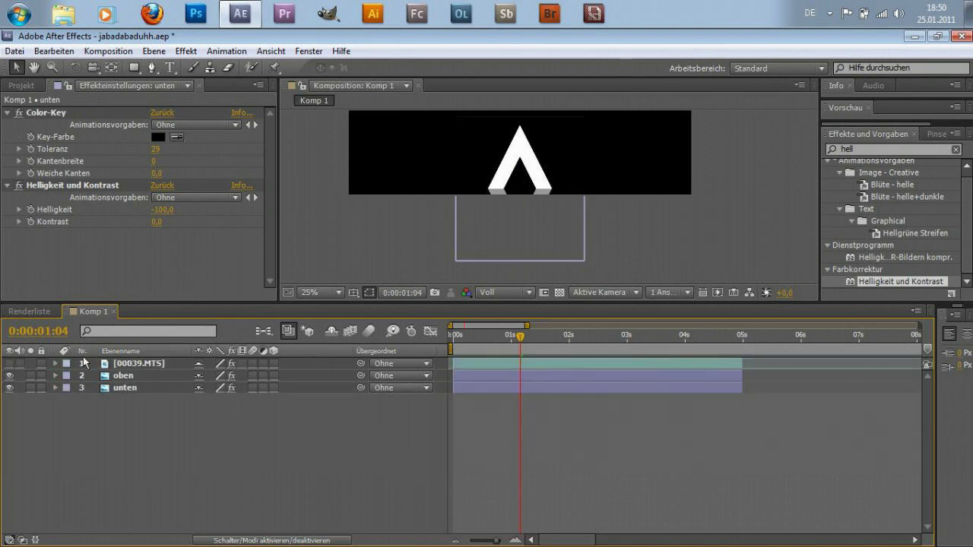
left_click(9, 363)
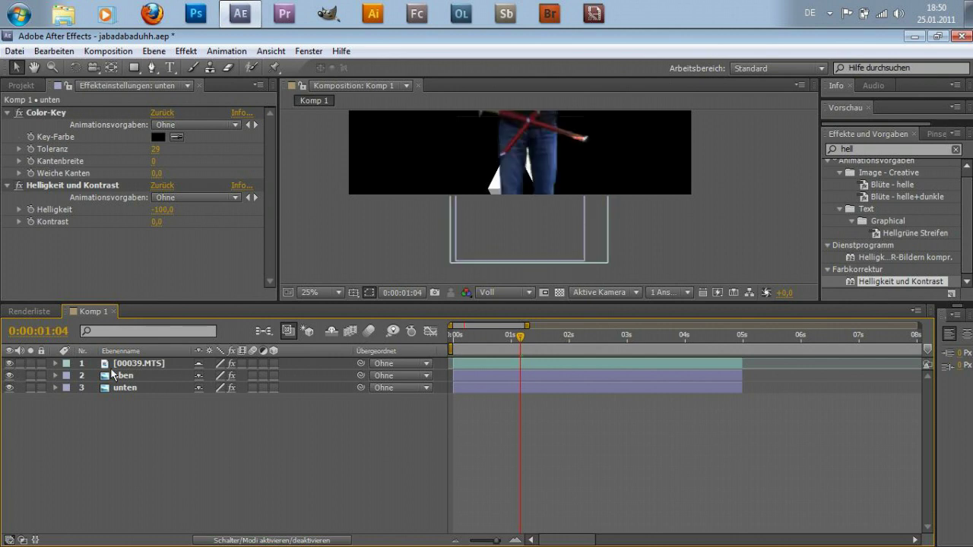
left_click(54, 363)
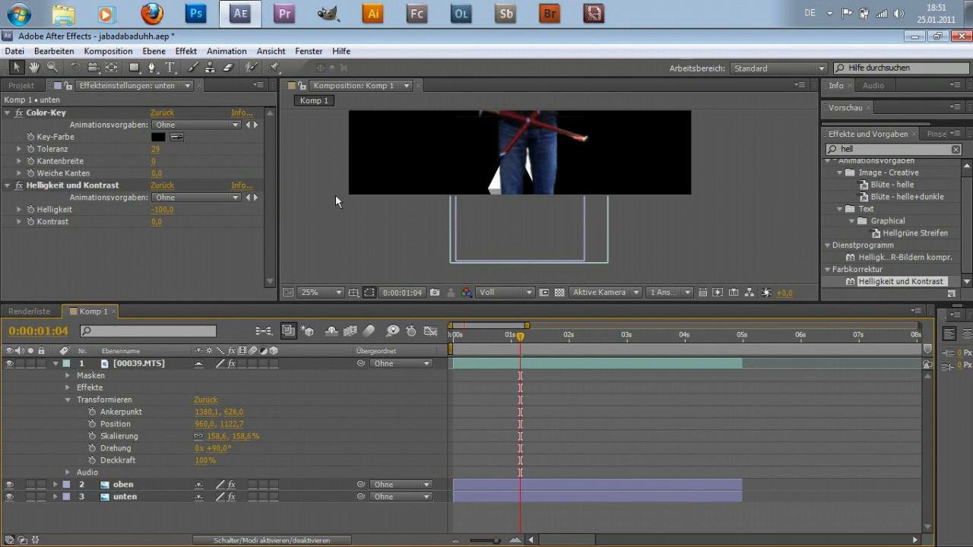
Set the current time to 0:00:01:01.
scroll(336, 196, "down", 1)
scroll(442, 173, "down", 1)
scroll(534, 157, "up", 1)
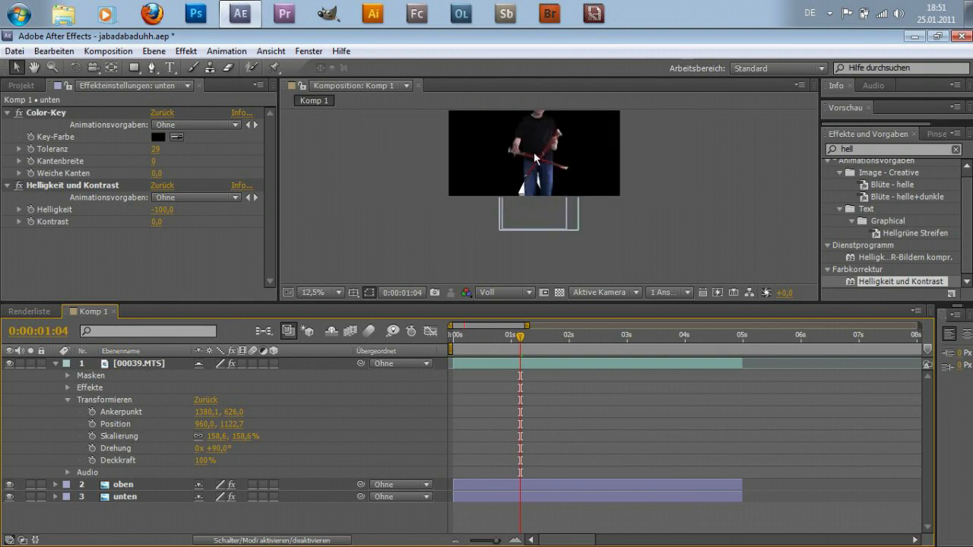
mouse_move(520, 336)
left_mouse_down()
mouse_move(456, 340)
mouse_move(554, 343)
left_mouse_up()
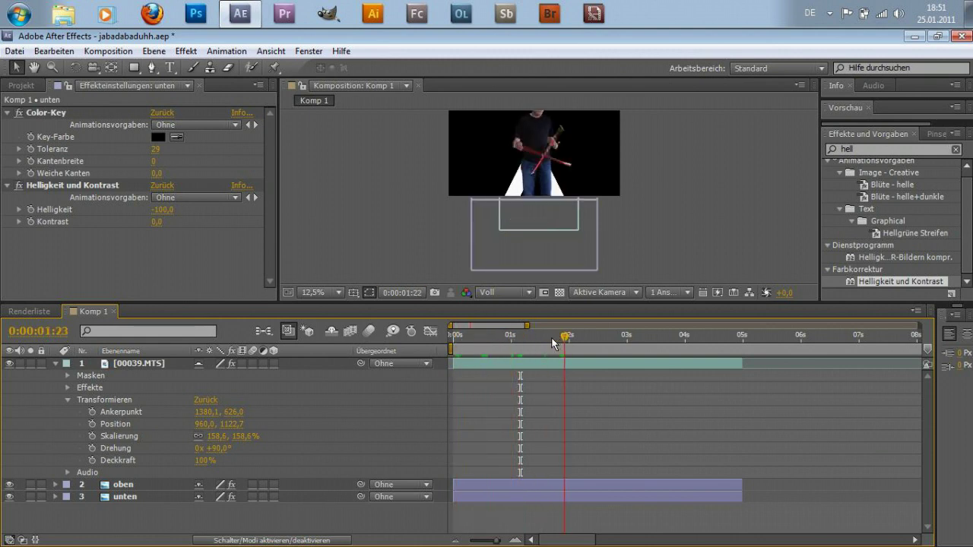
left_click(514, 342)
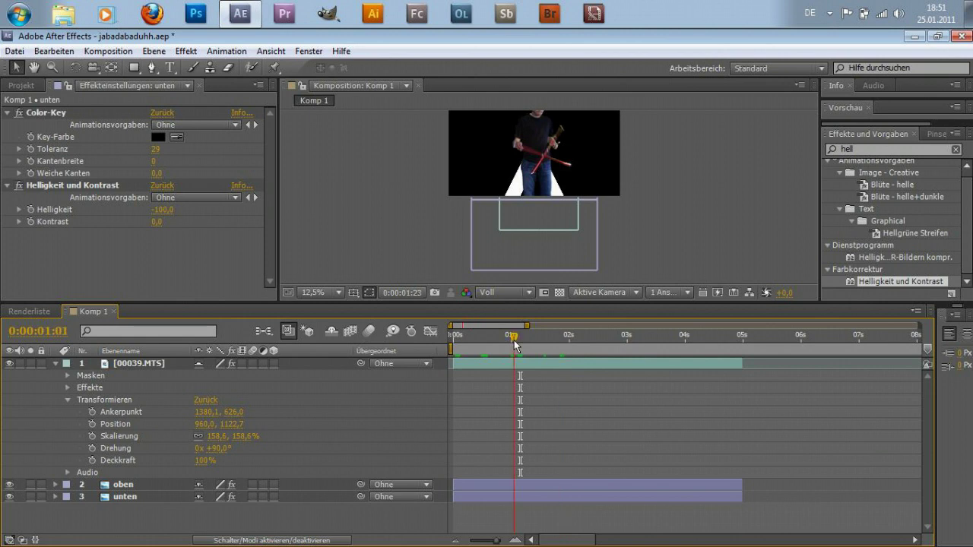
Scale the person footage to 52,6% and move it to 928,0, 682,7 atop the A.
left_click_drag(242, 437, 162, 436)
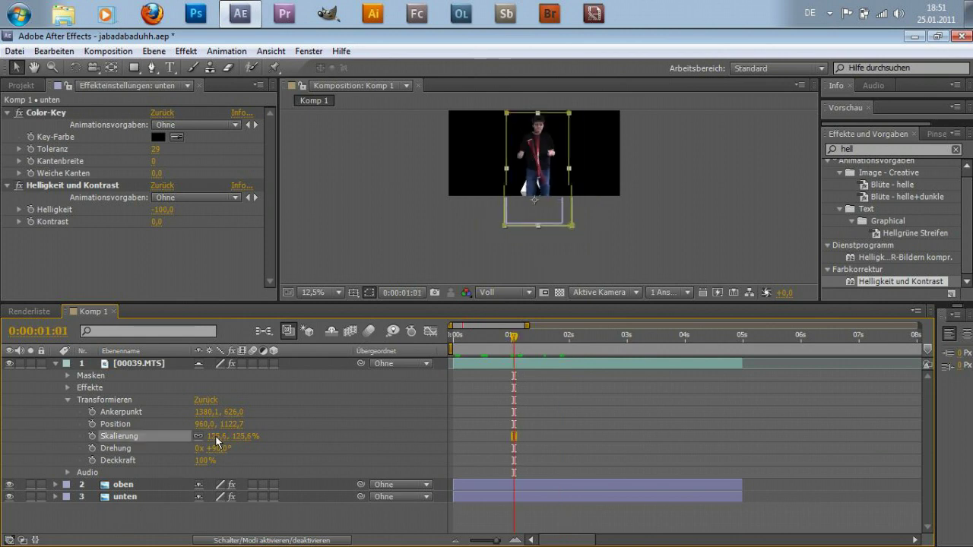
left_click_drag(535, 190, 534, 148)
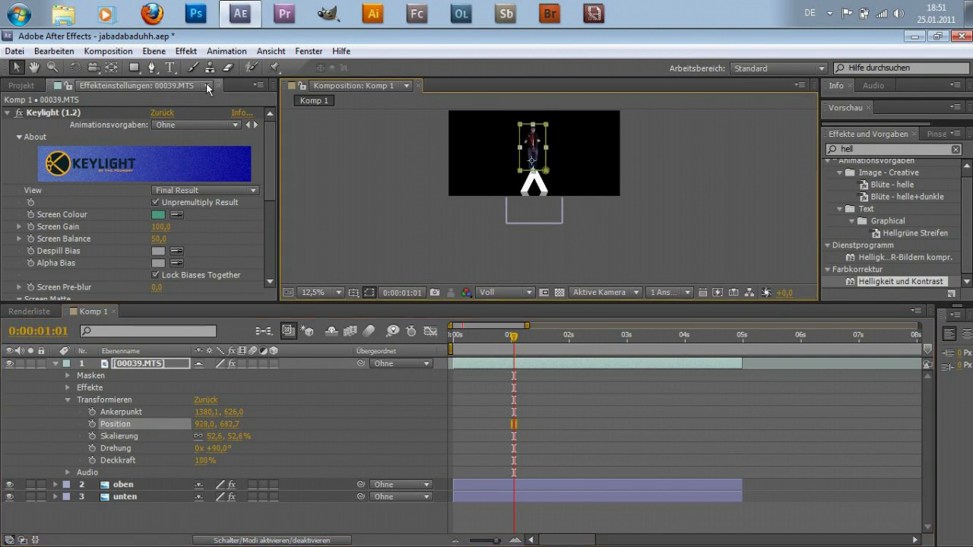
scroll(487, 156, "up", 3)
scroll(476, 152, "up", 1)
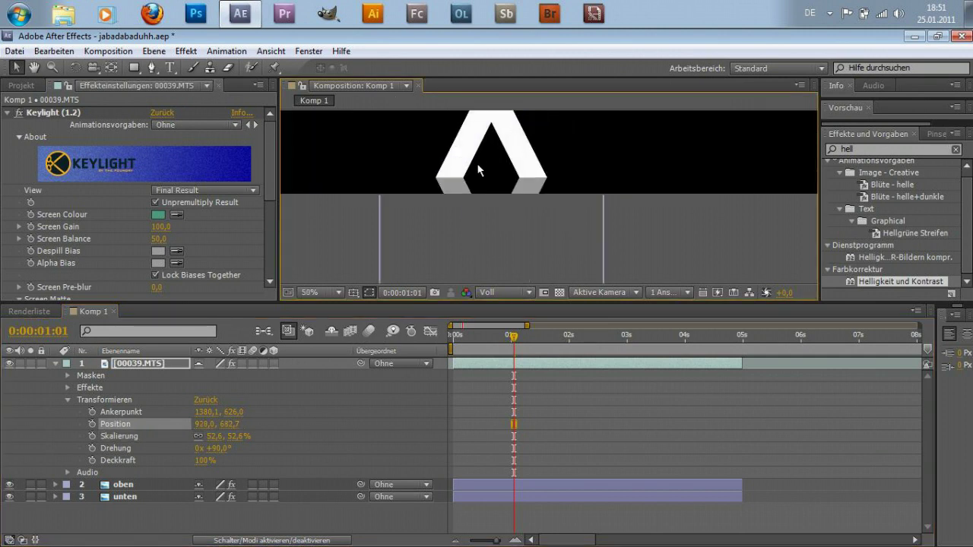
key("h")
left_click_drag(377, 188, 382, 274)
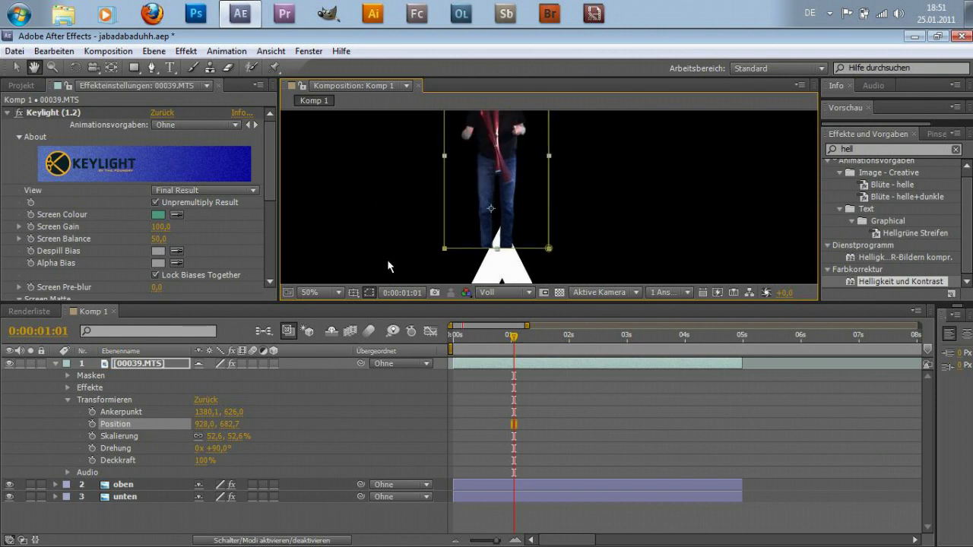
Inspect the keyed legs close up, then open 00039.MTS in its Layer viewer.
key("v")
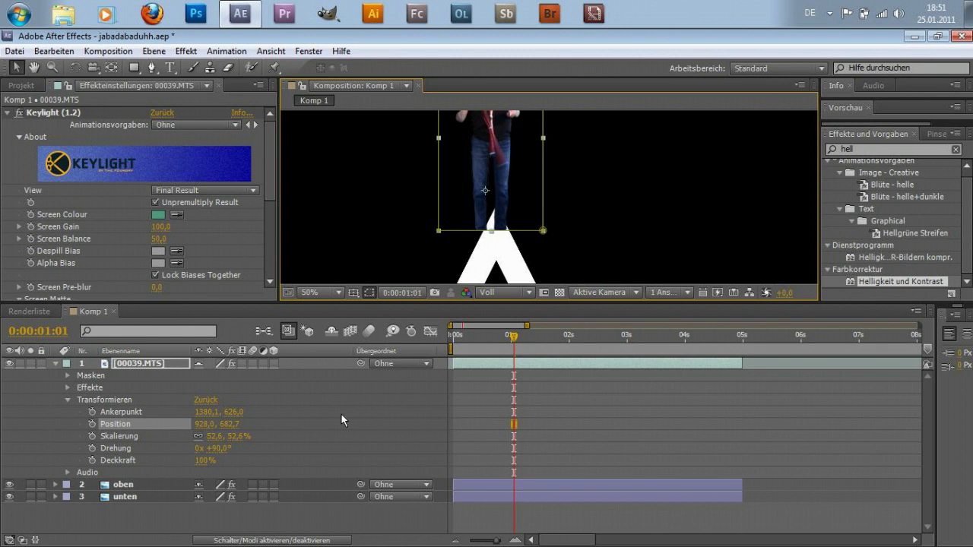
key("period")
key("period")
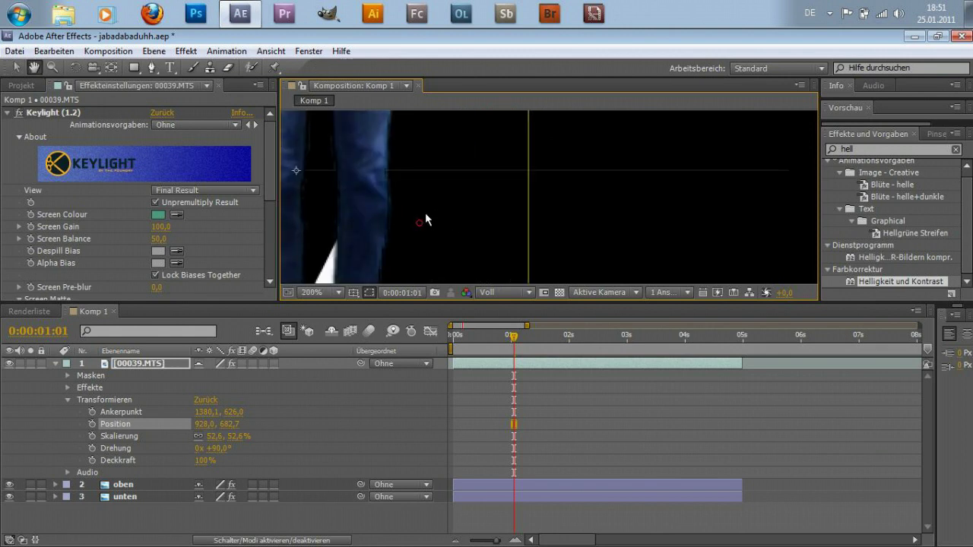
left_click_drag(425, 212, 571, 175)
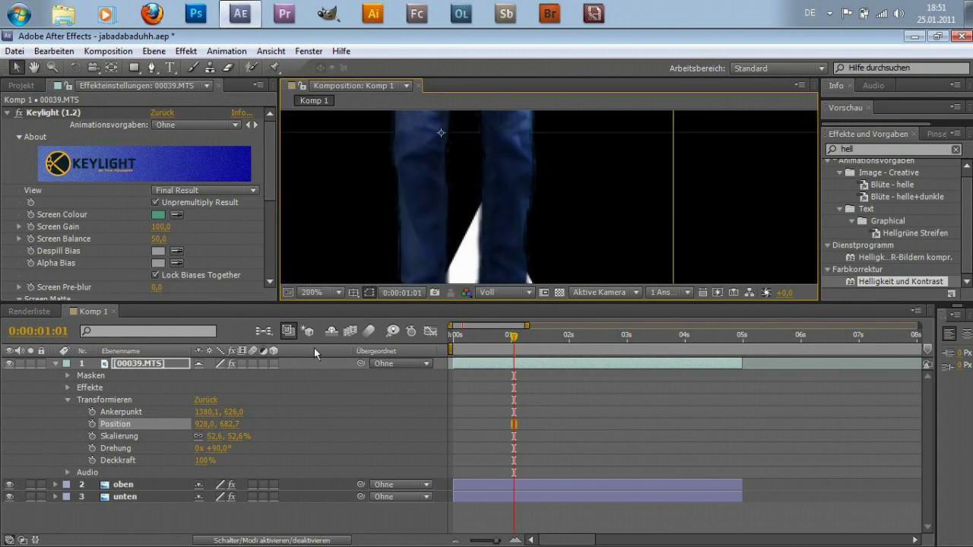
double_click(130, 364)
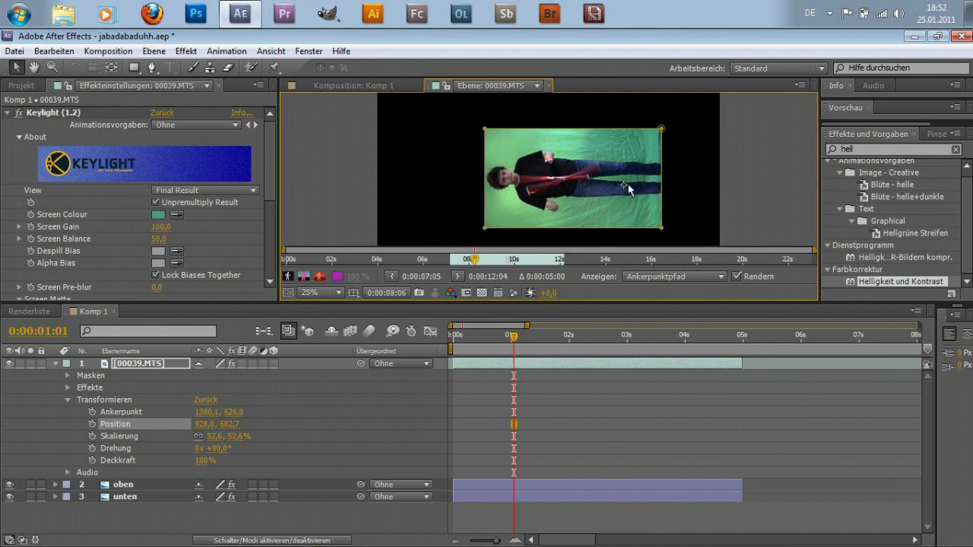
Back in Komp 1, drag the footage's anchor point down toward the person's feet.
left_click(549, 86)
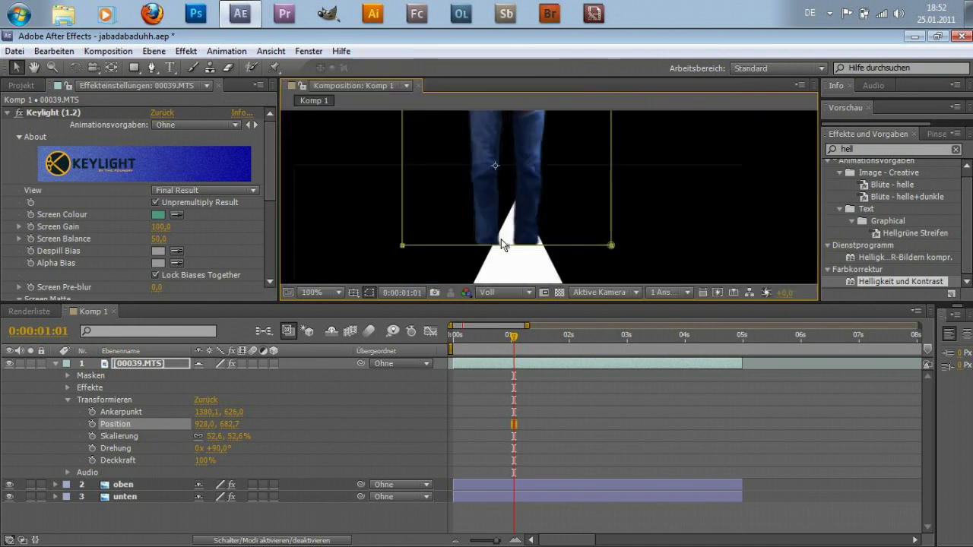
scroll(486, 220, "up", 1)
scroll(474, 201, "up", 1)
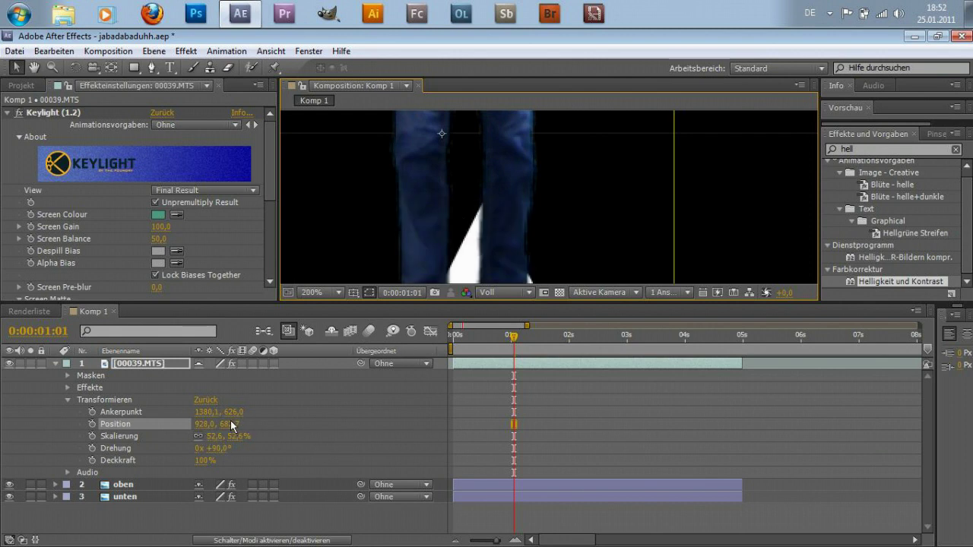
left_click_drag(238, 413, 249, 394)
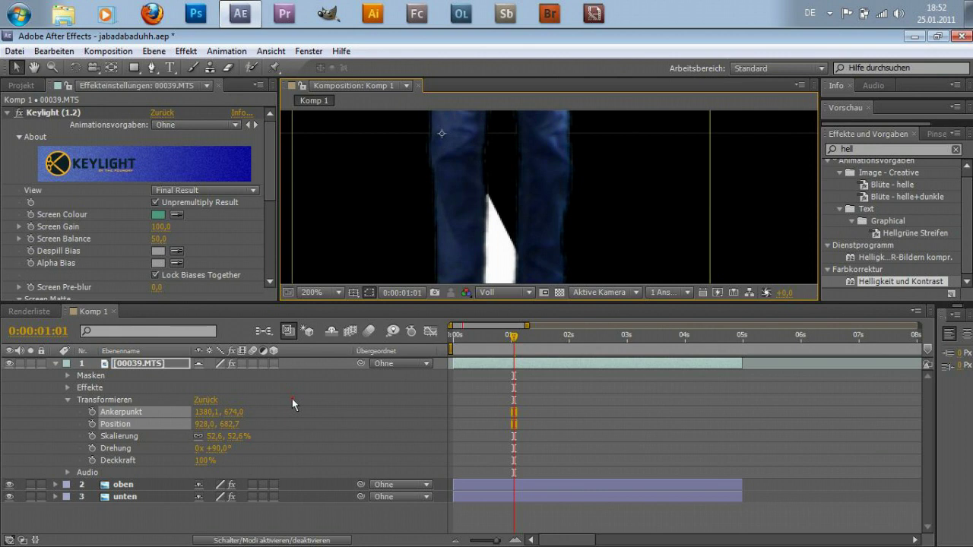
left_click_drag(206, 411, 344, 395)
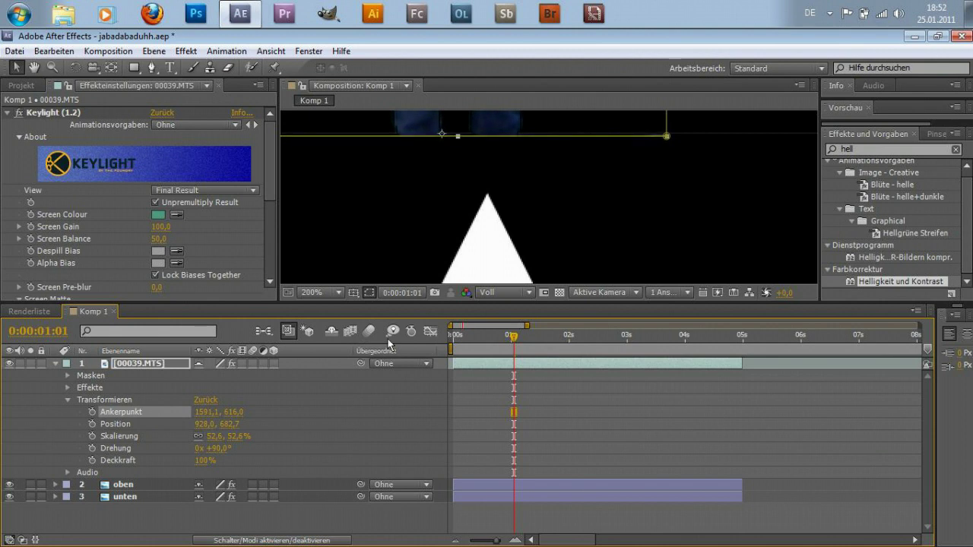
scroll(413, 230, "up", 1)
left_click_drag(414, 230, 313, 386)
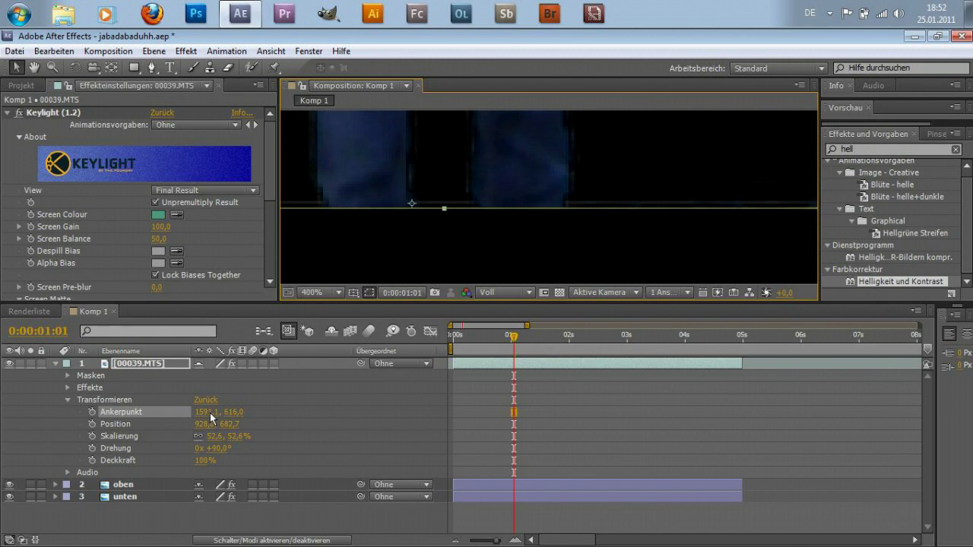
Fine-tune the anchor point to 1595,1, 594,0 and collapse the footage layer.
left_click_drag(205, 409, 208, 408)
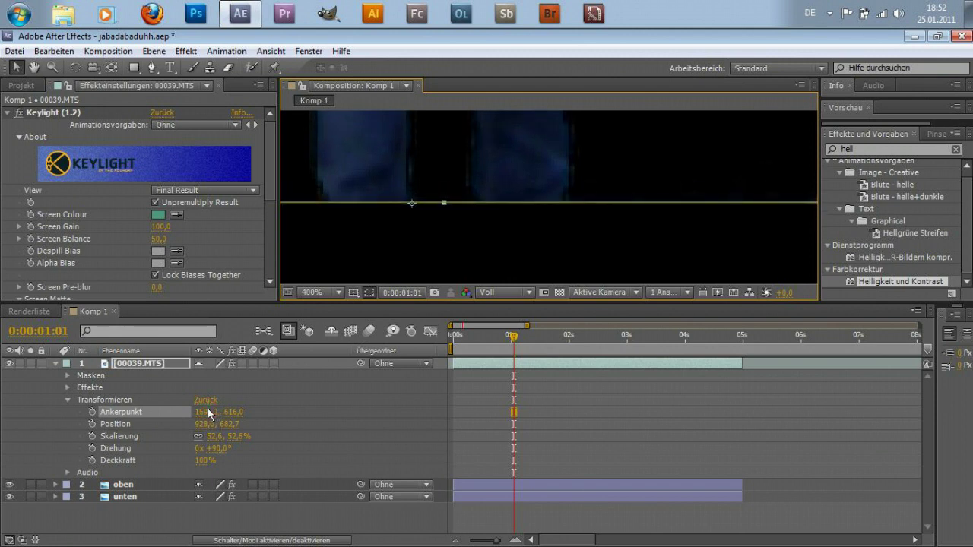
left_click_drag(234, 413, 219, 412)
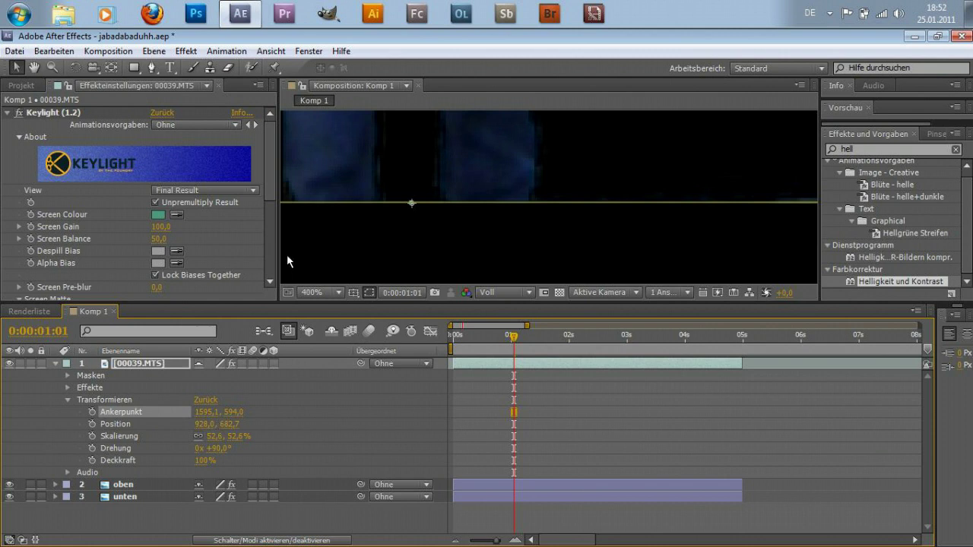
key("h")
scroll(345, 231, "up", 1)
key("v")
scroll(434, 213, "down", 1)
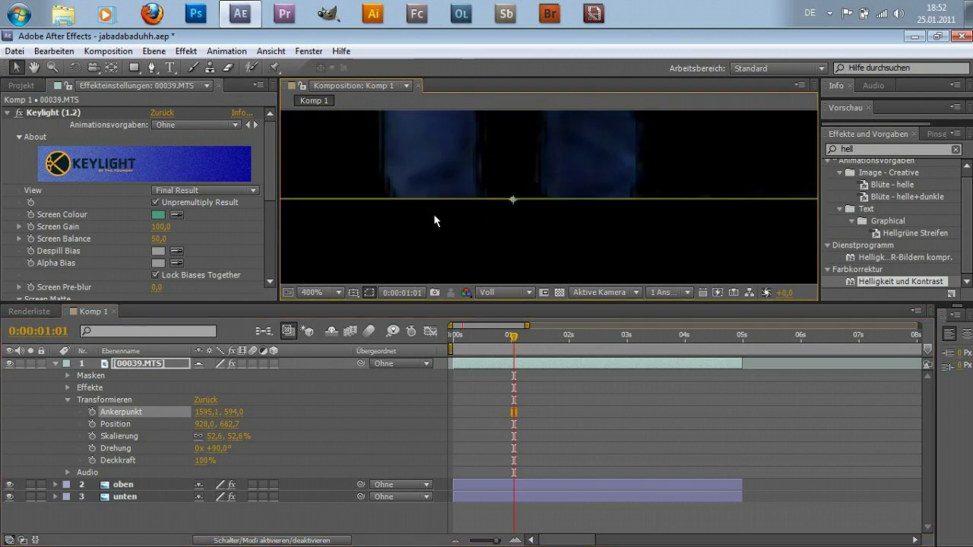
scroll(431, 215, "down", 3)
scroll(431, 215, "down", 2)
scroll(432, 221, "down", 1)
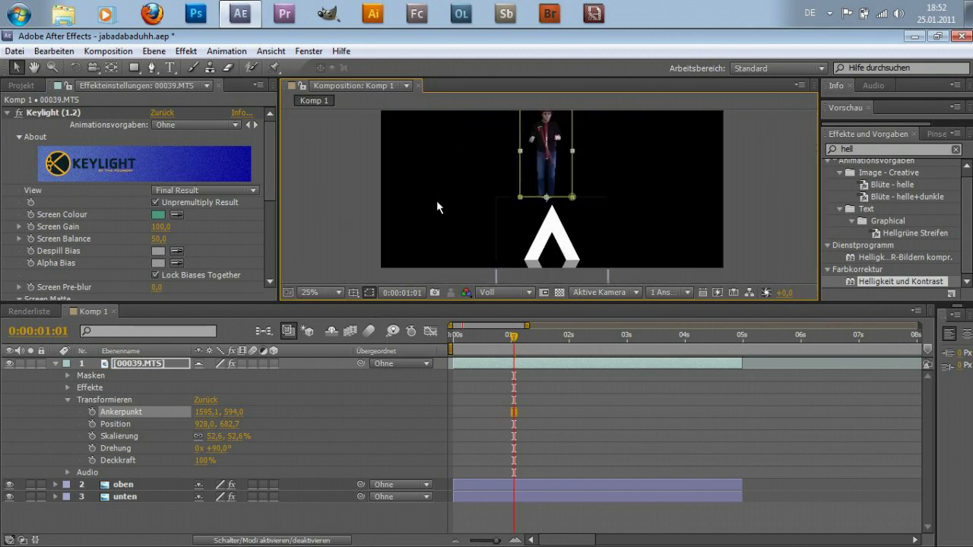
scroll(436, 202, "down", 1)
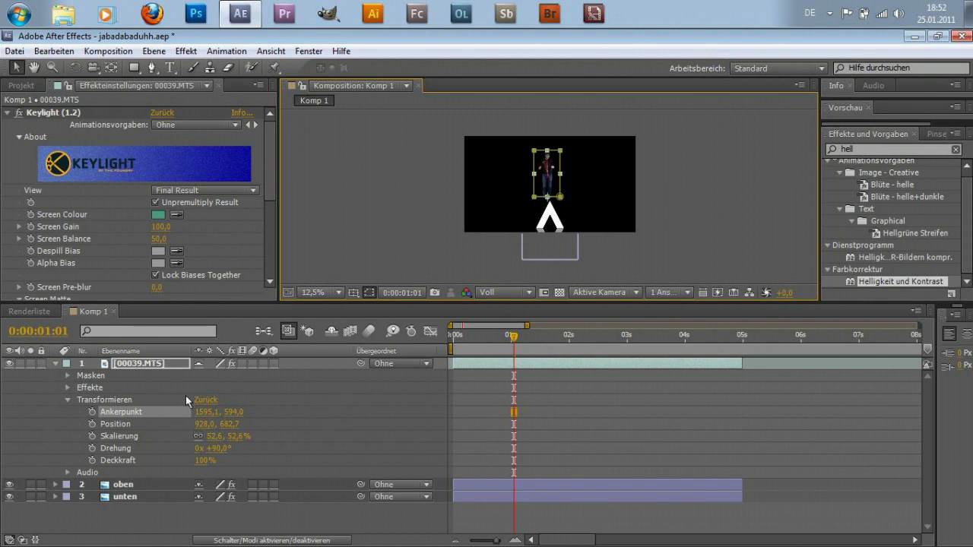
left_click(56, 363)
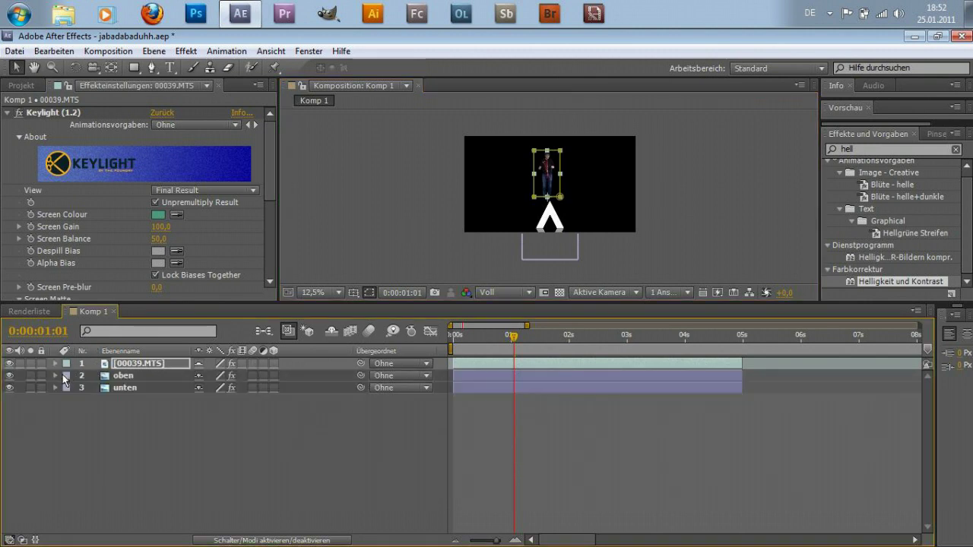
Select the oben layer's Position and Skalierung keyframes to copy, then select 00039.MTS.
left_click(106, 375)
left_click(55, 375)
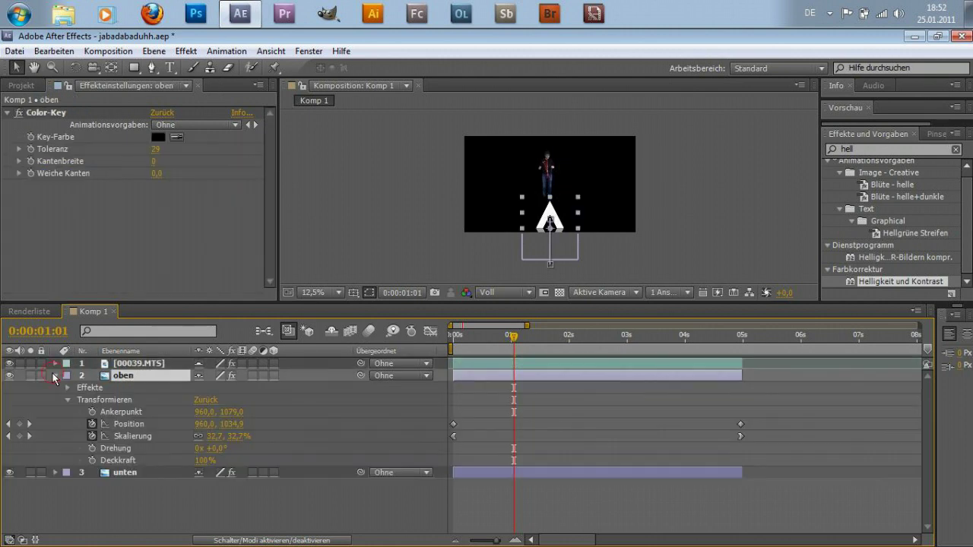
left_click(140, 426)
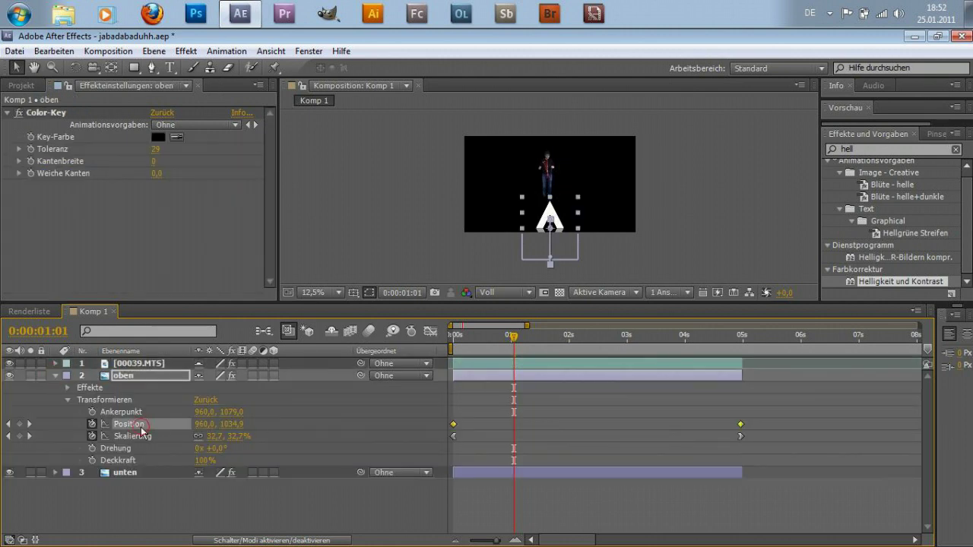
left_click(146, 441, "shift")
left_click(141, 365)
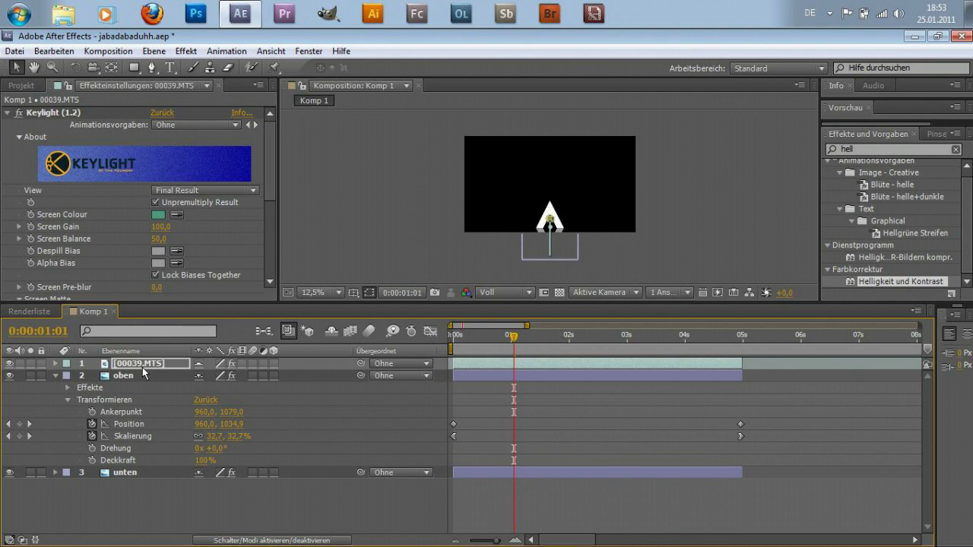
Paste the keyframes at 0s, parent 00039.MTS to oben, then delete its own Position and Skalierung keyframes.
key("ctrl+v")
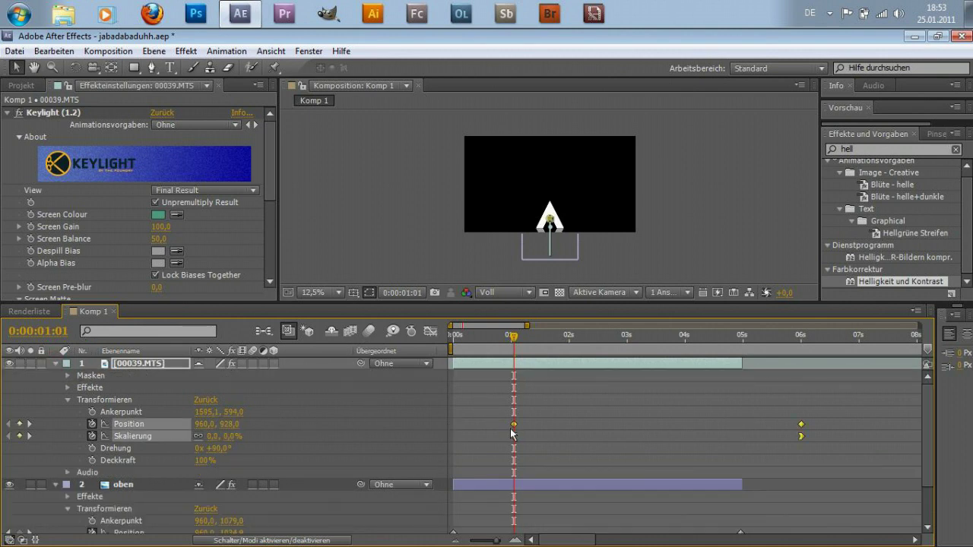
left_click_drag(514, 430, 456, 432)
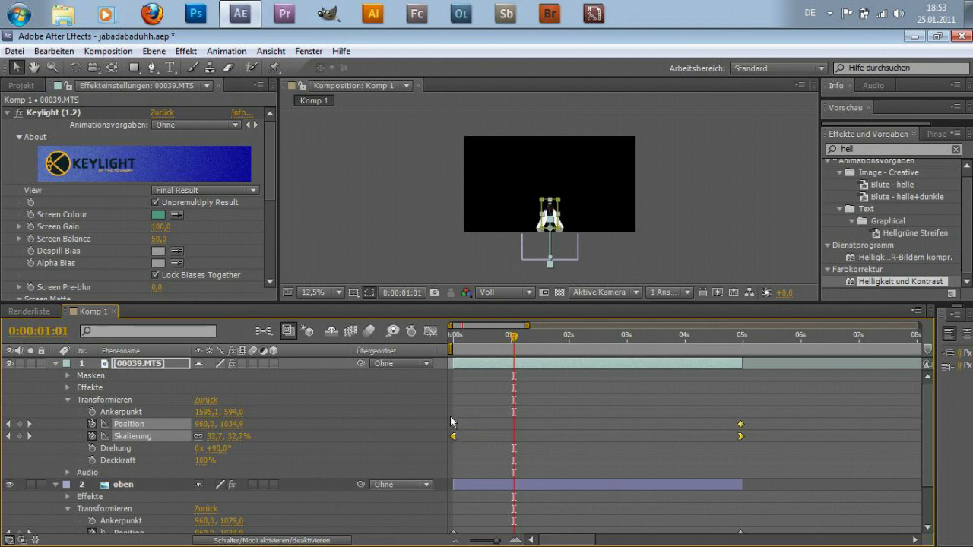
left_click_drag(362, 363, 350, 498)
left_click_drag(350, 497, 360, 485)
key("Delete")
mouse_move(472, 333)
left_mouse_down()
mouse_move(571, 346)
mouse_move(526, 350)
left_mouse_up()
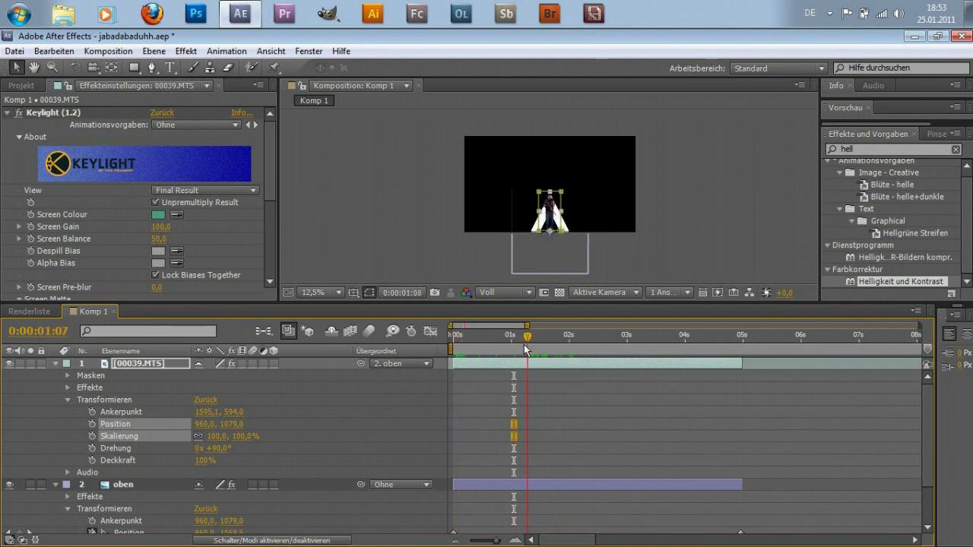
scroll(529, 236, "up", 3)
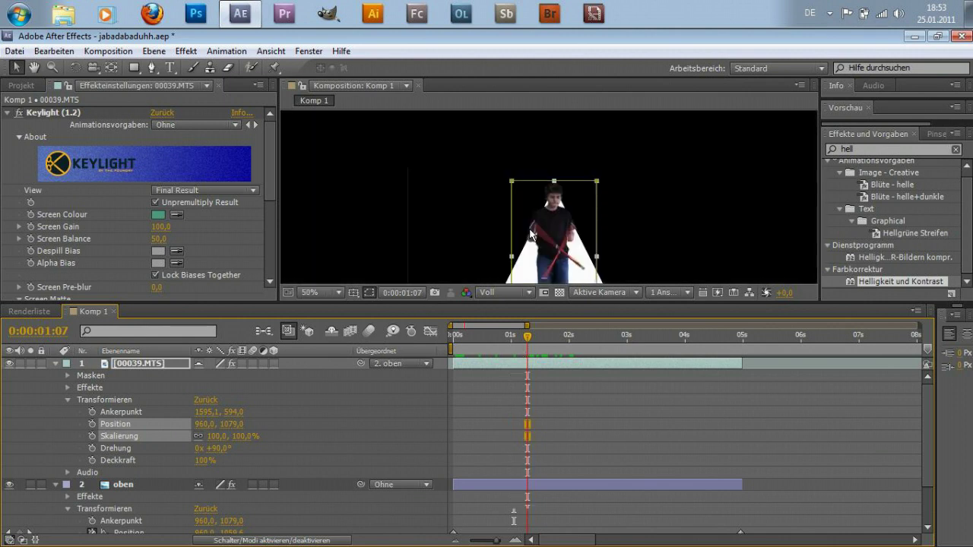
scroll(530, 235, "up", 2)
key("h")
left_click_drag(666, 270, 600, 109)
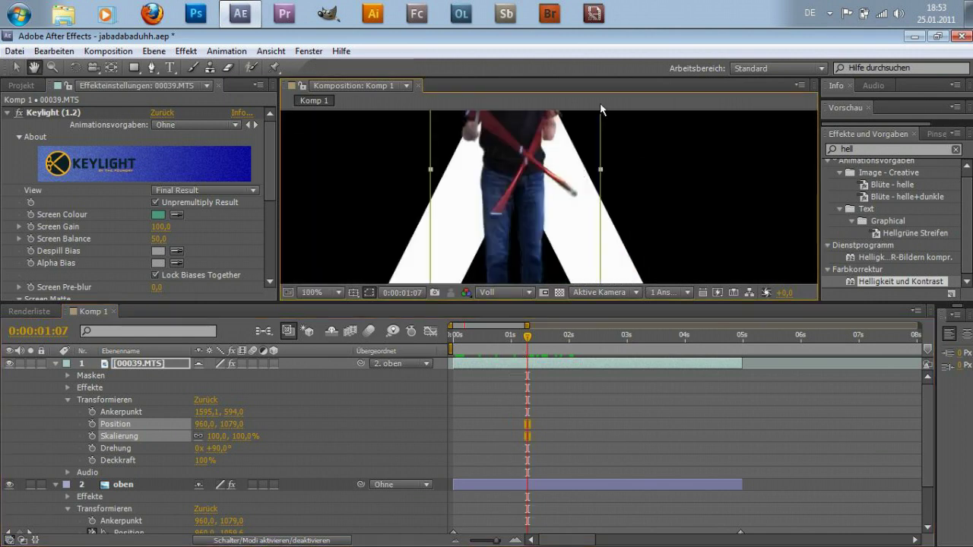
scroll(643, 199, "down", 3)
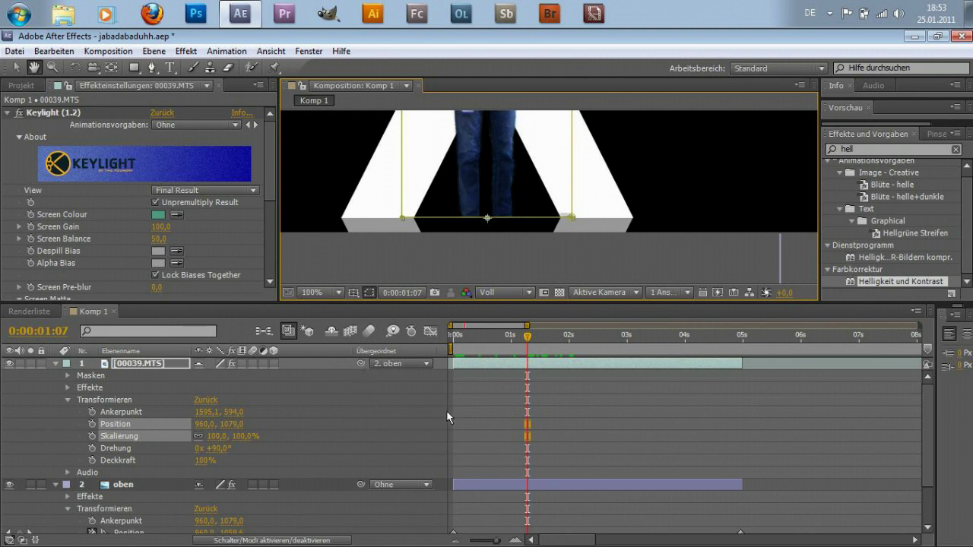
key("v")
key("comma")
key("comma")
key("period")
key("period")
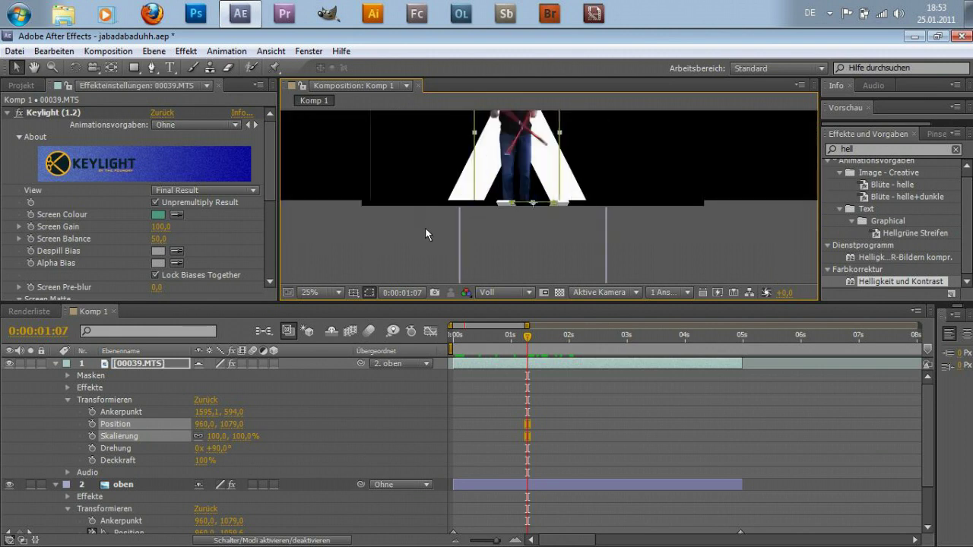
key("period")
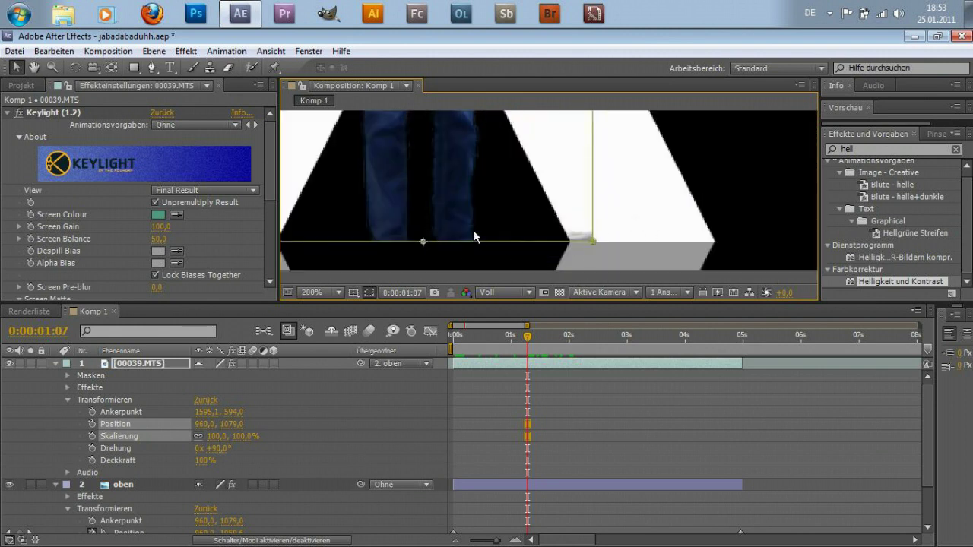
Reduce the 00039.MTS layer's scale from 126% to 118% so the person sits smaller on the A.
scroll(261, 415, "down", 3)
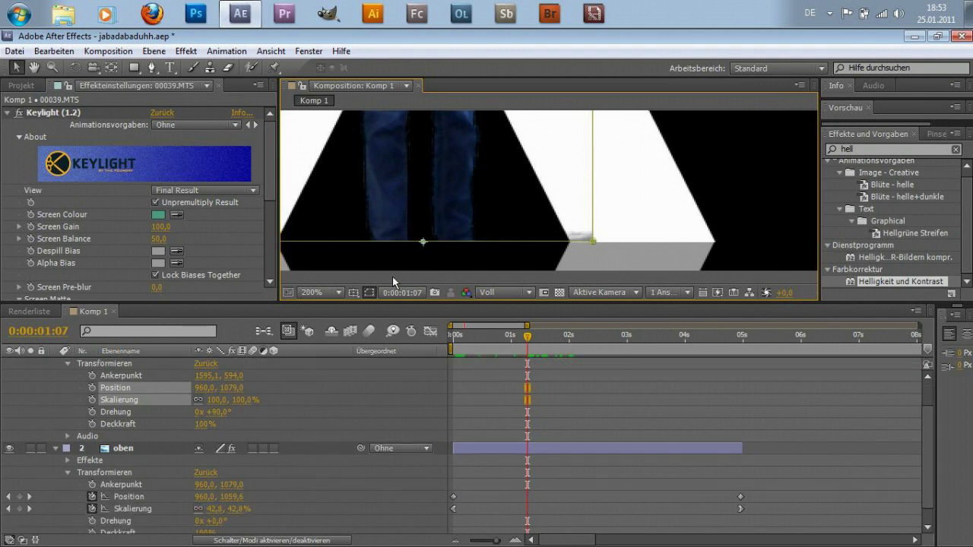
scroll(383, 244, "down", 1)
mouse_move(236, 397)
left_mouse_down()
mouse_move(187, 394)
mouse_move(300, 385)
left_mouse_up()
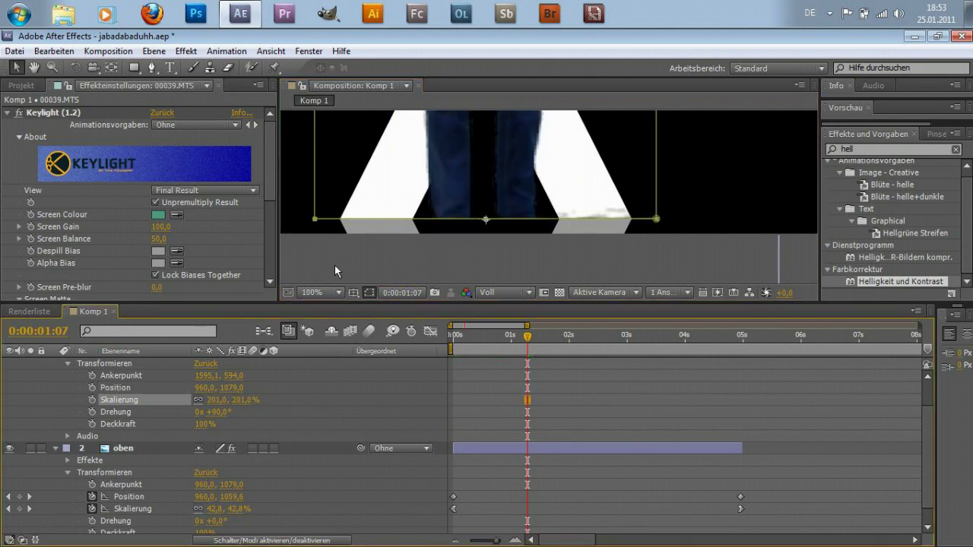
scroll(335, 265, "down", 6)
scroll(452, 161, "up", 1)
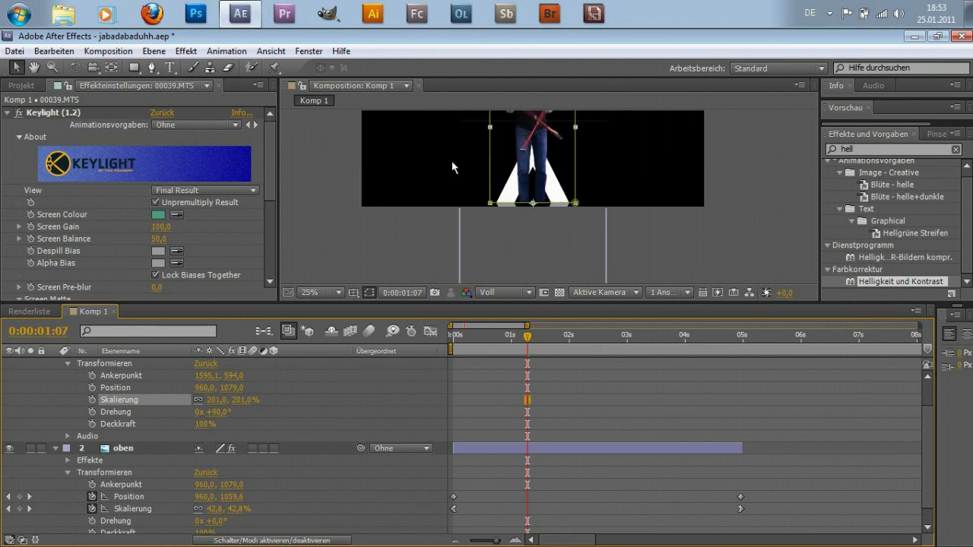
left_click_drag(452, 160, 422, 218)
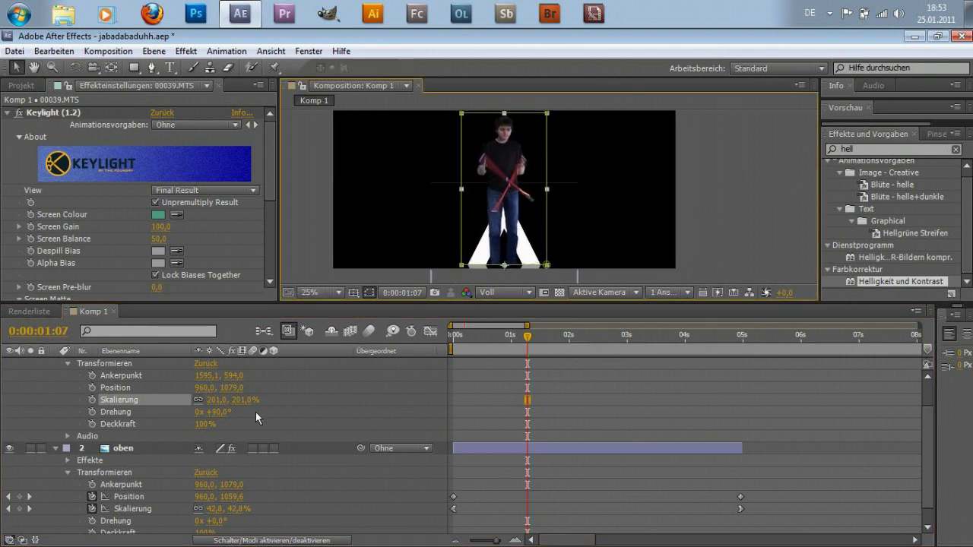
left_click_drag(238, 405, 196, 407)
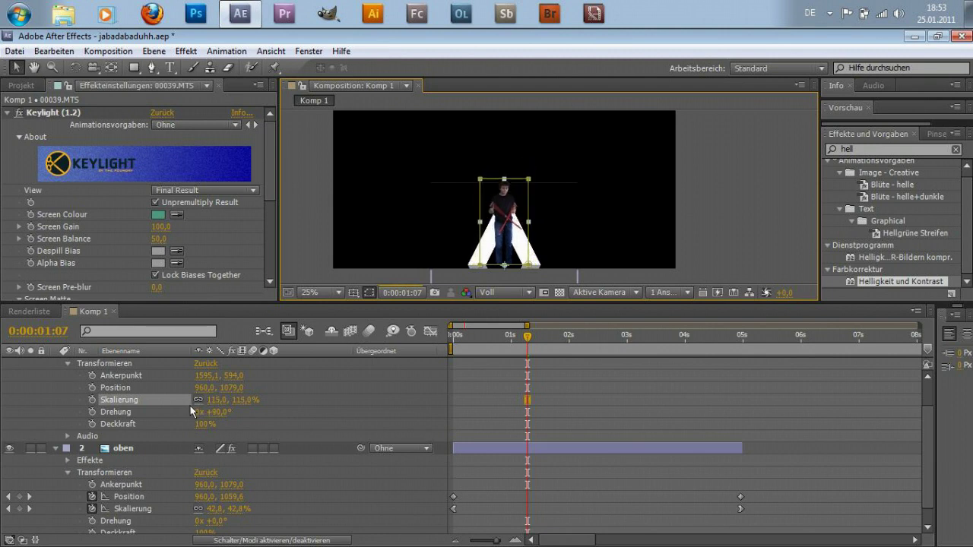
left_click_drag(196, 405, 192, 406)
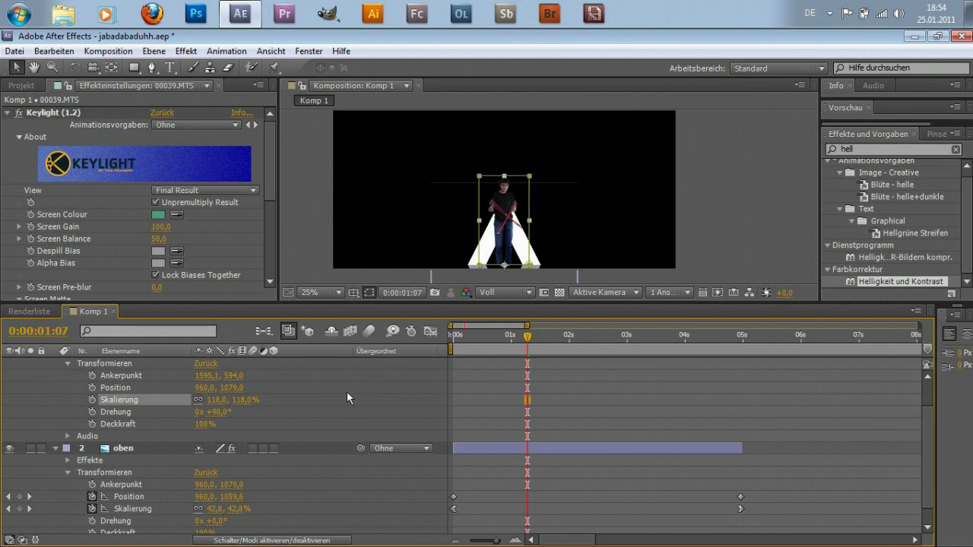
scroll(347, 392, "up", 1)
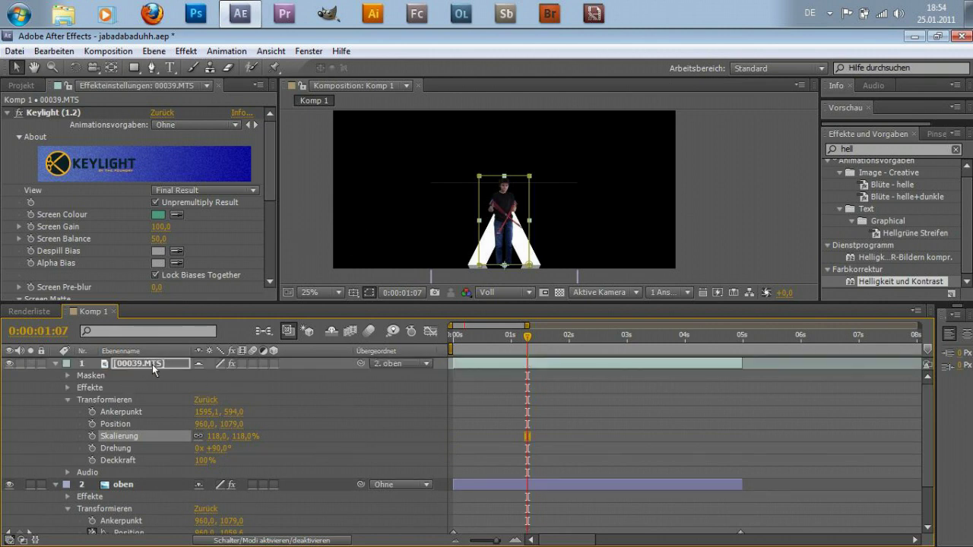
Duplicate the footage layer and set the top copy's rotation to +270°.
key("ctrl+d")
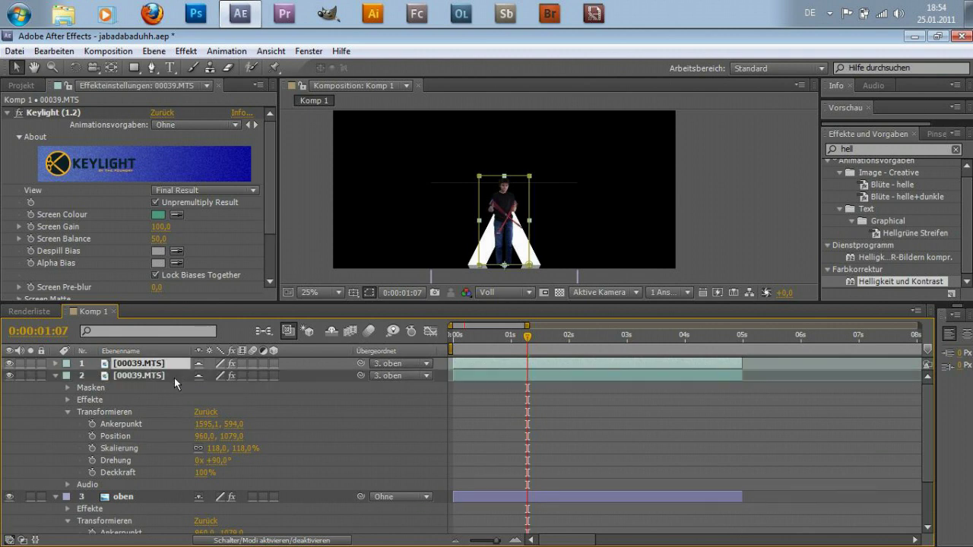
left_click(56, 376)
key("F2")
left_click(56, 364)
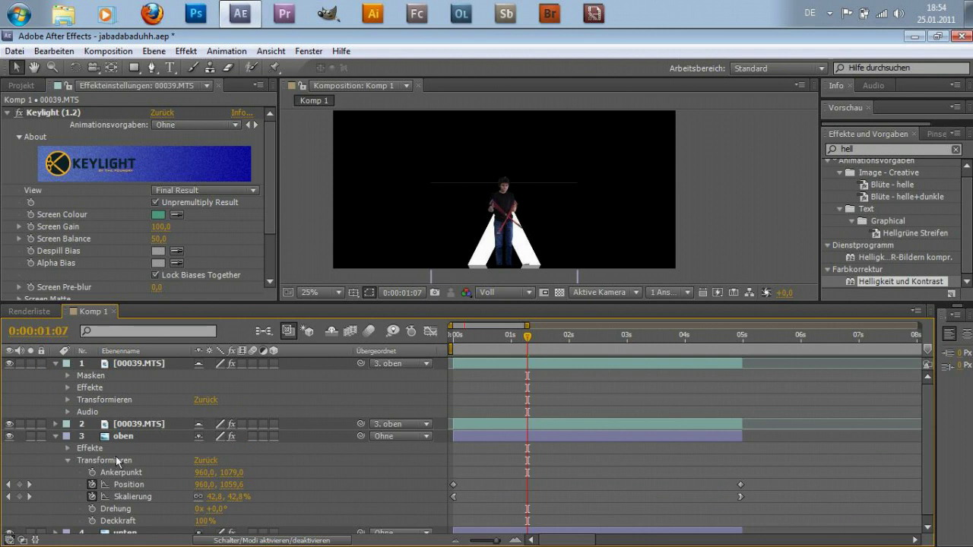
left_click(68, 400)
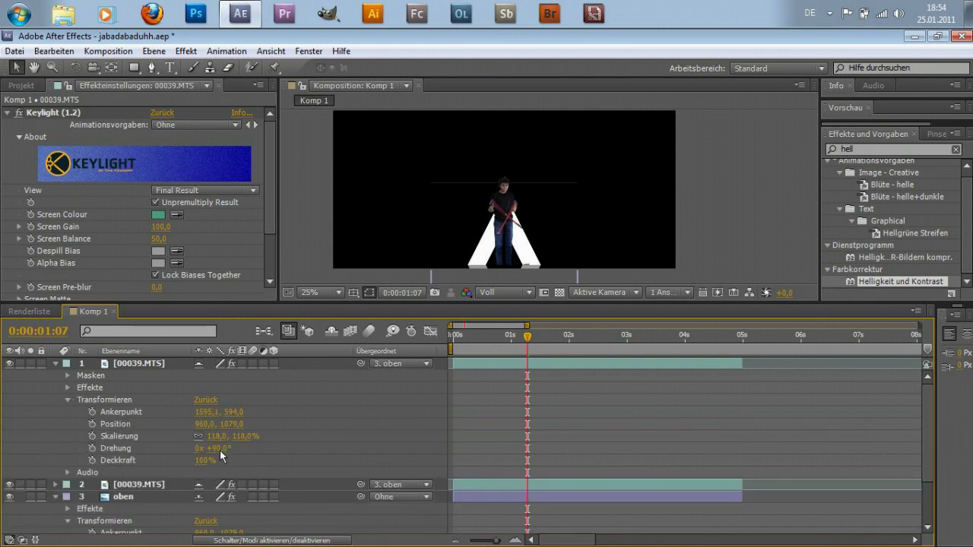
type("70")
key("Return")
left_click_drag(544, 334, 489, 343)
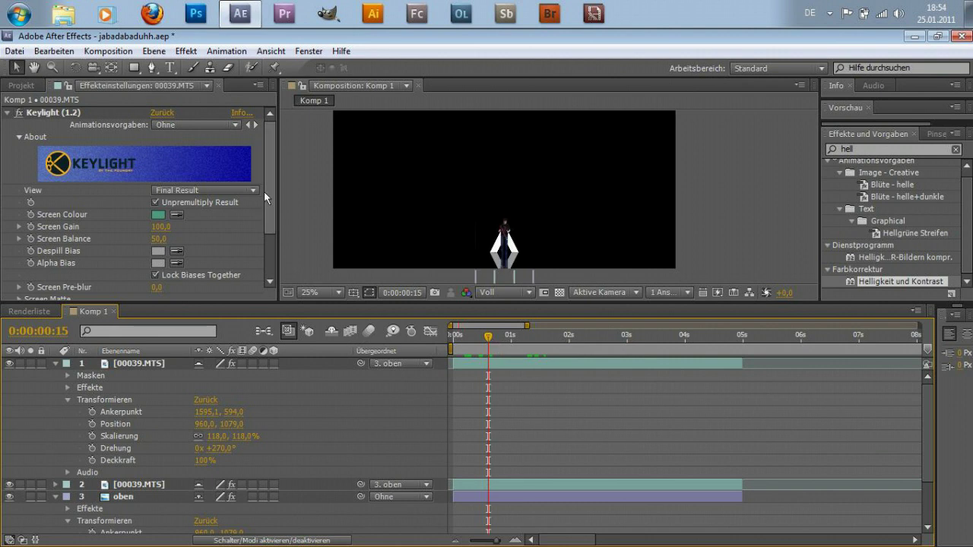
left_click(8, 112)
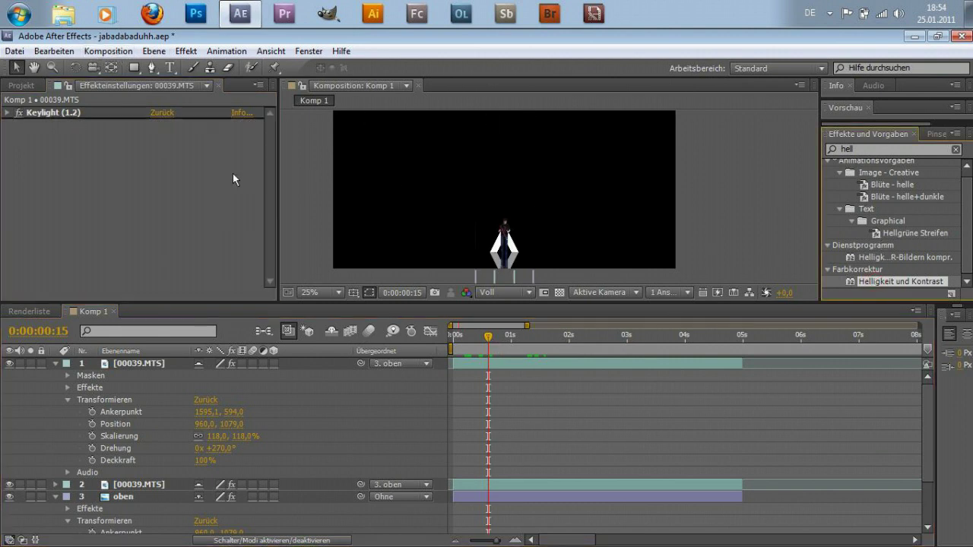
Apply Helligkeit und Kontrast to the top footage copy with Helligkeit at -22.
left_click_drag(878, 282, 228, 176)
mouse_move(156, 150)
left_mouse_down()
mouse_move(77, 160)
mouse_move(127, 155)
left_mouse_up()
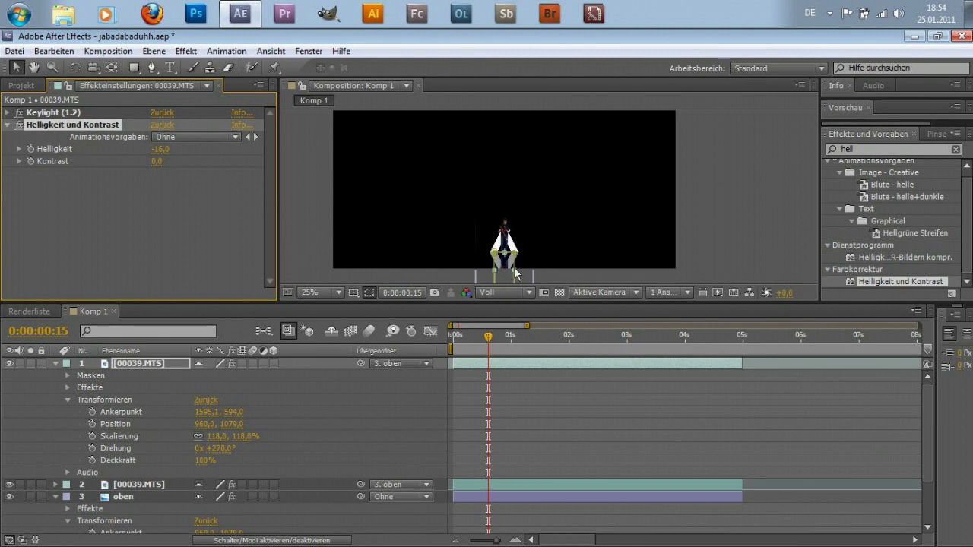
scroll(548, 228, "up", 2)
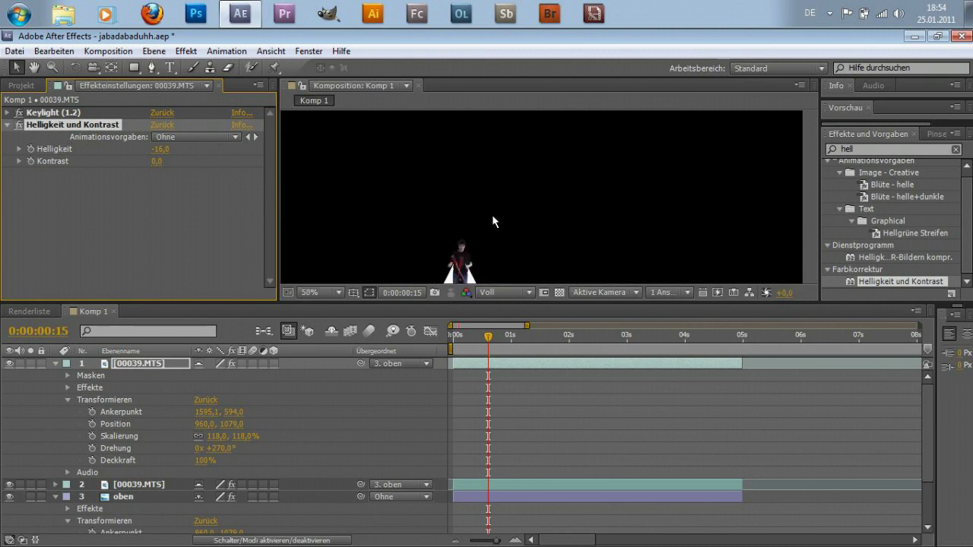
key("h")
left_click_drag(525, 239, 544, 202)
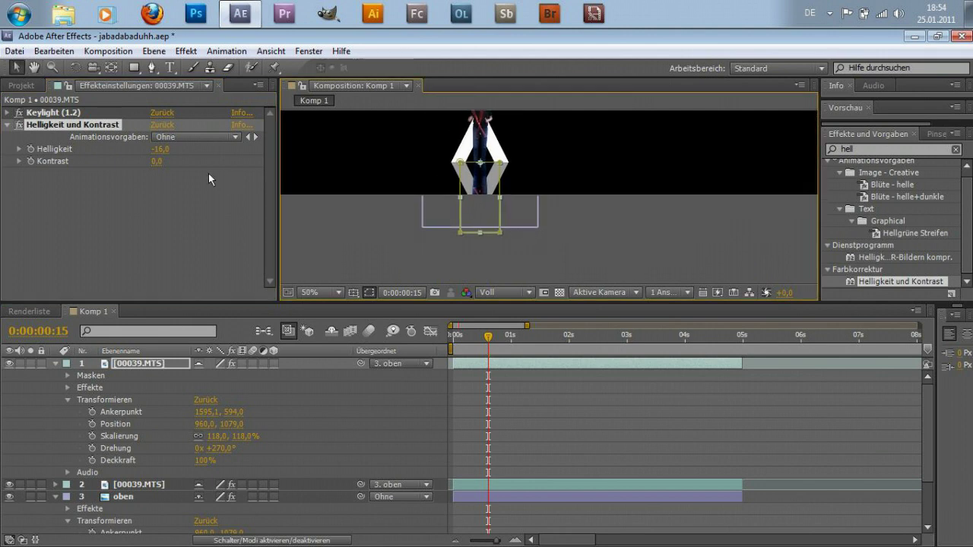
mouse_move(160, 149)
left_mouse_down()
mouse_move(97, 153)
mouse_move(137, 152)
mouse_move(116, 152)
left_mouse_up()
left_click(112, 152)
left_click_drag(163, 149, 160, 155)
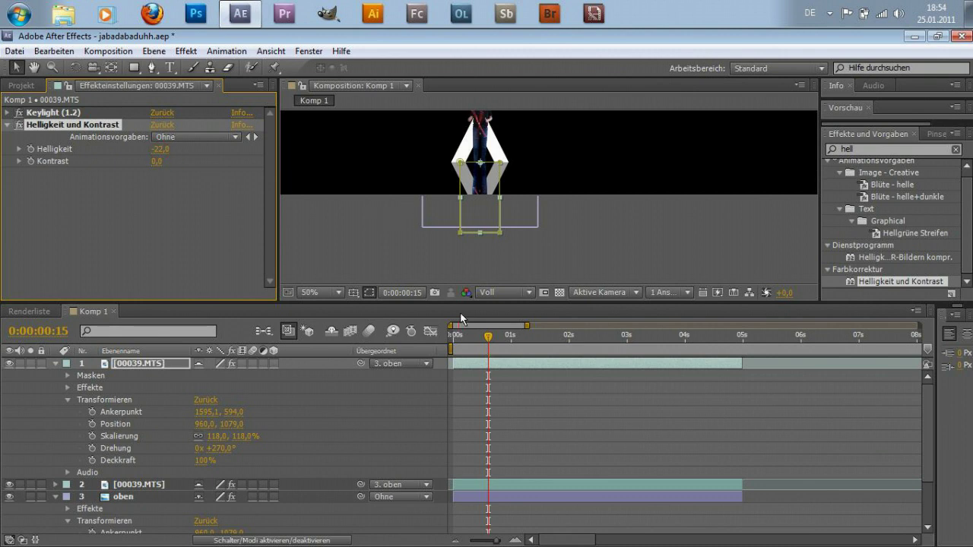
left_click(56, 364)
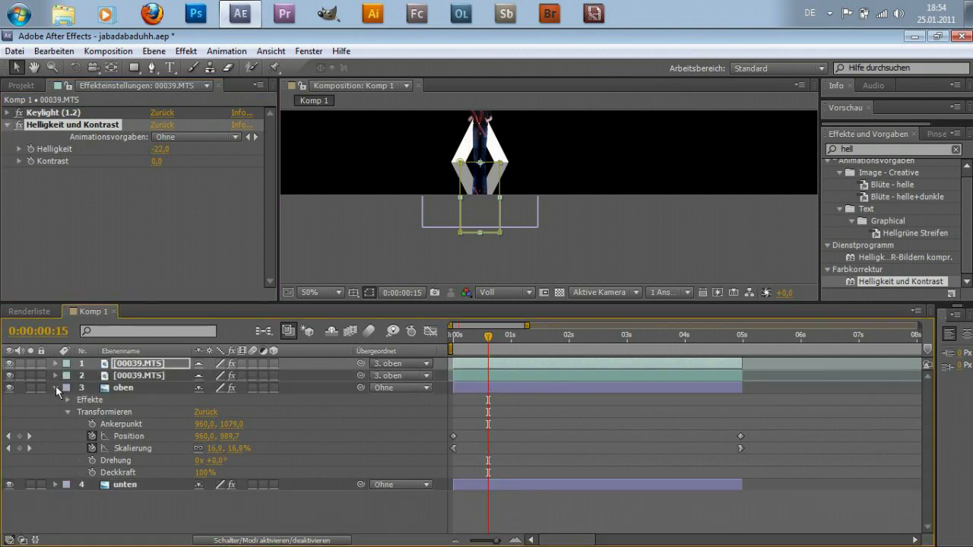
Collapse the oben layer and toggle the two 00039.MTS footage copies off and on to compare them.
left_click(56, 388)
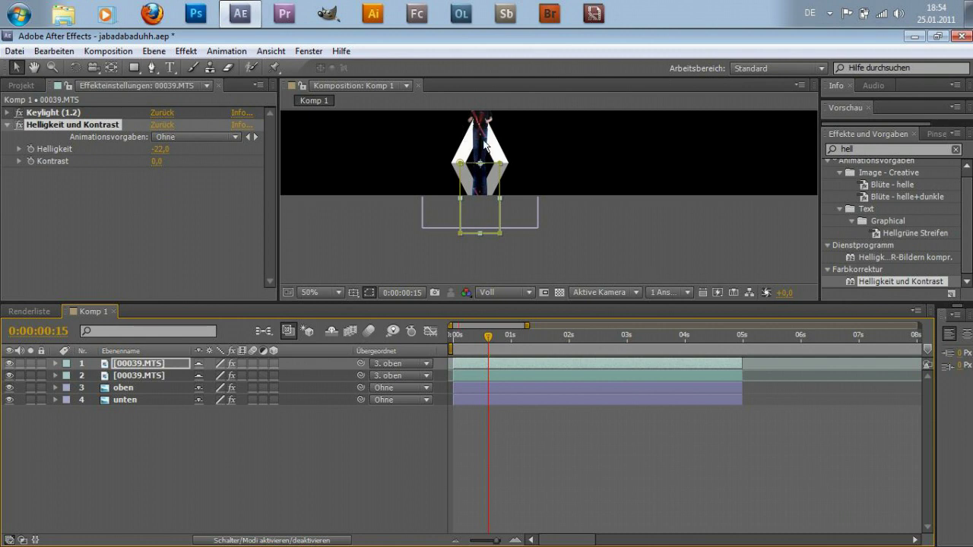
left_click(10, 364)
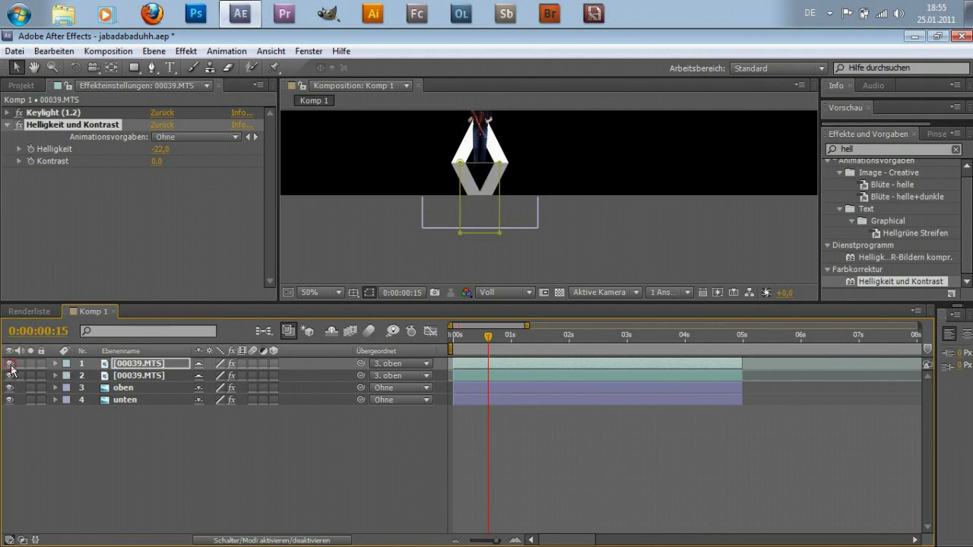
left_click(10, 375)
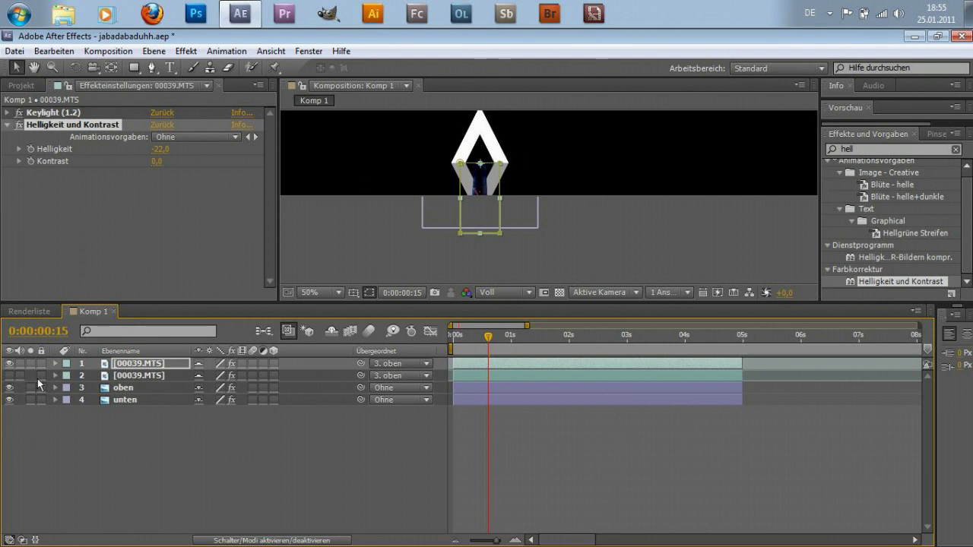
left_click(10, 375)
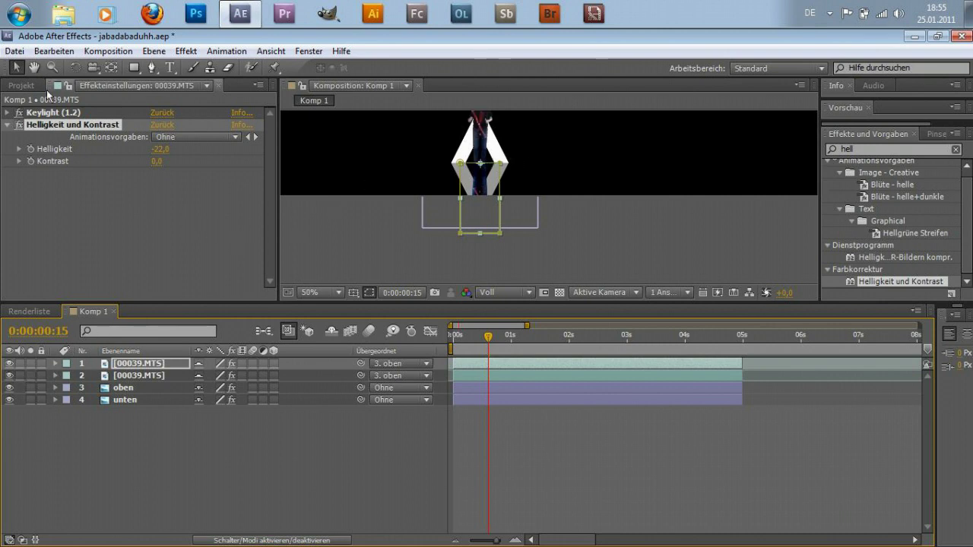
left_click(22, 85)
Drag Unbenannt1.jpg into Komp 1 as the top layer and re-centre the composition view.
left_click(50, 253)
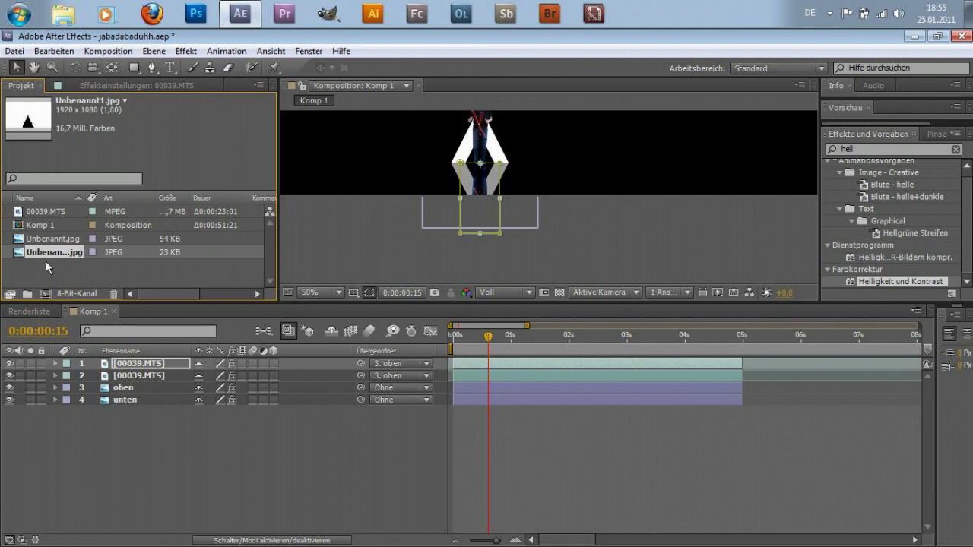
mouse_move(50, 252)
left_mouse_down()
mouse_move(282, 400)
mouse_move(277, 363)
left_mouse_up()
scroll(523, 172, "down", 4)
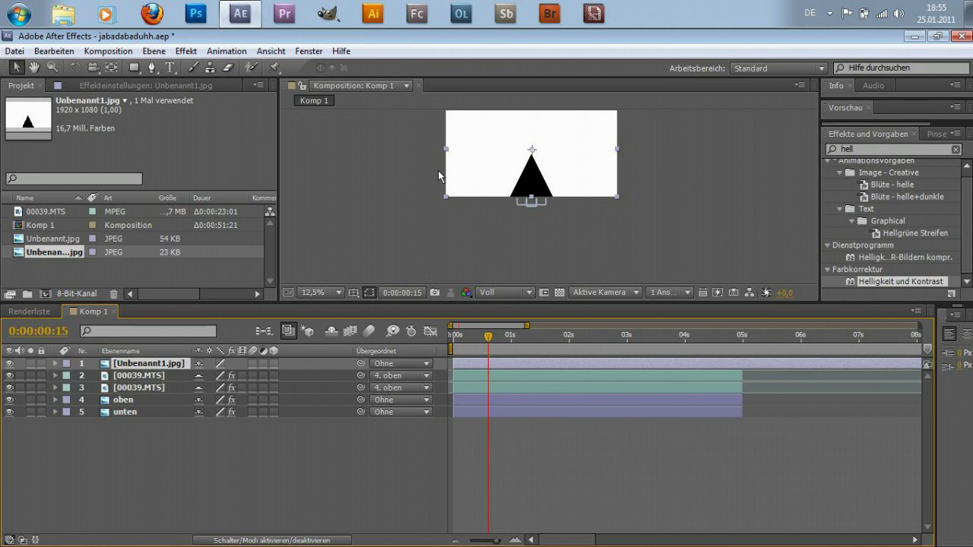
left_click_drag(439, 162, 415, 210)
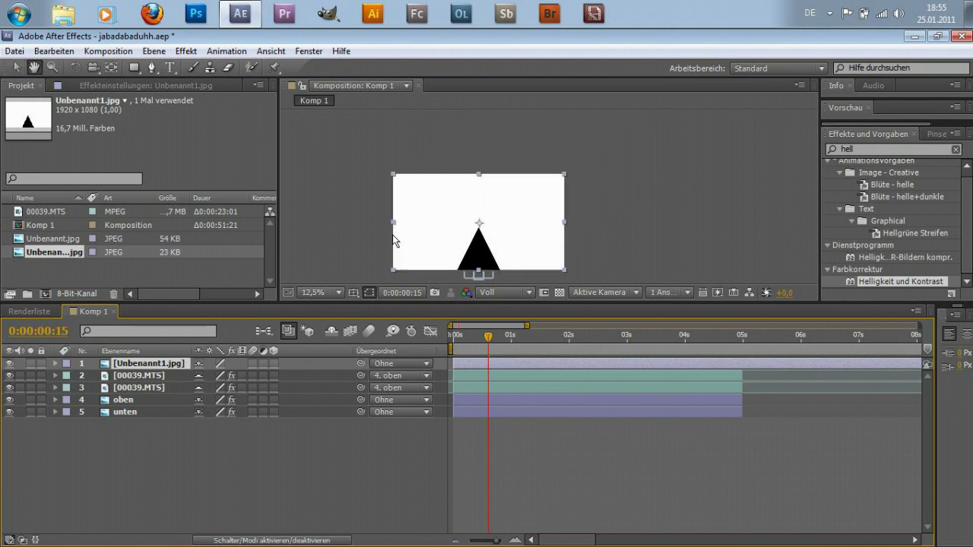
left_click(94, 89)
left_click(878, 150)
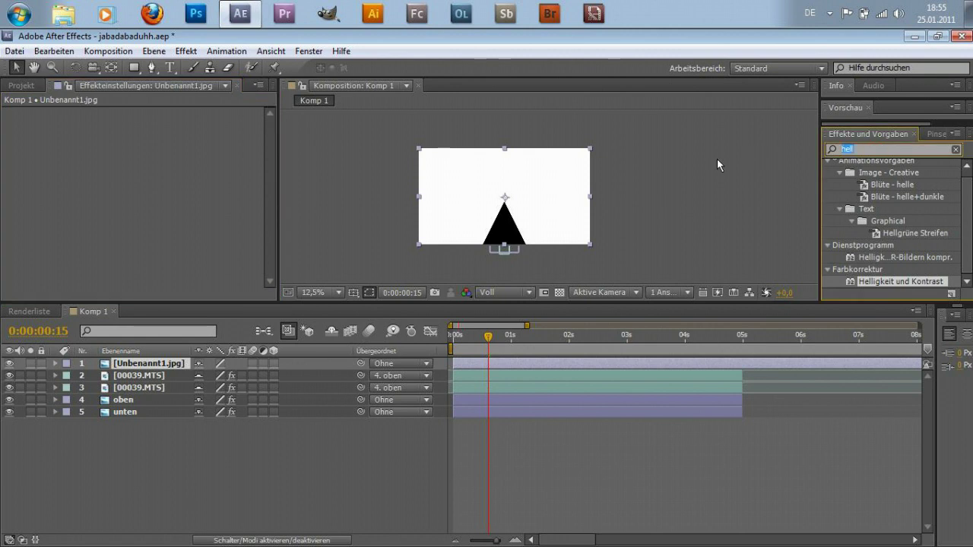
Apply Color Key to Unbenannt1.jpg with a white (FFFFFF) key colour and tolerance 255.
type("col")
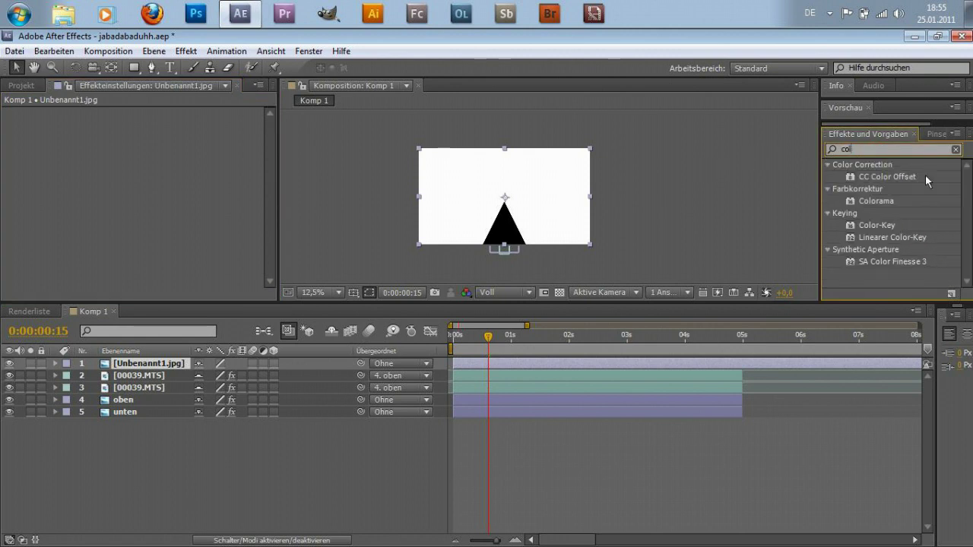
left_click_drag(876, 227, 165, 174)
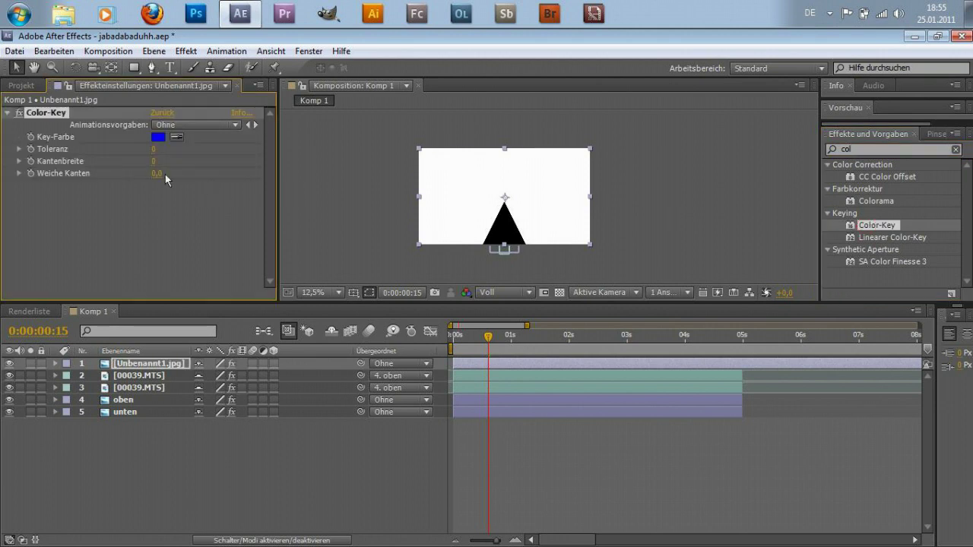
left_click(170, 135)
left_click_drag(434, 247, 348, 160)
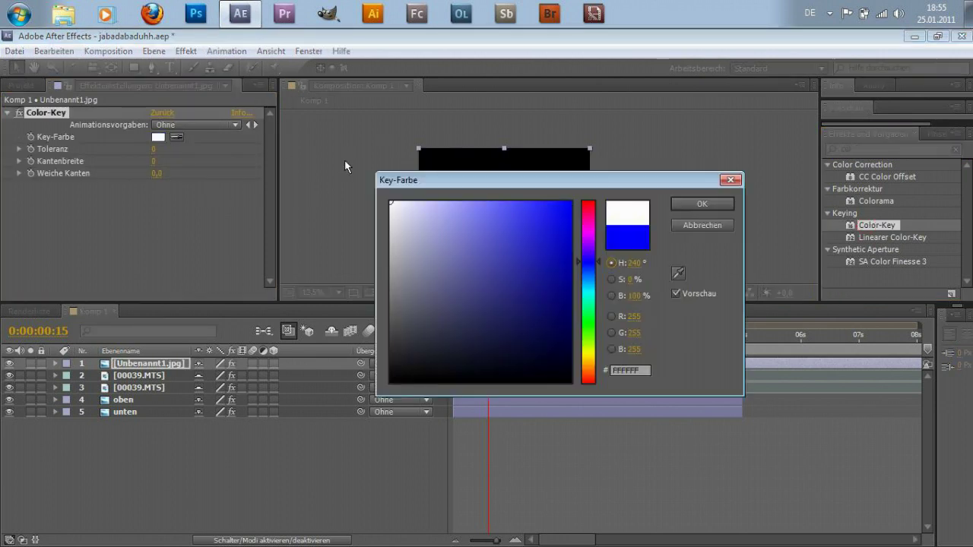
left_click(711, 208)
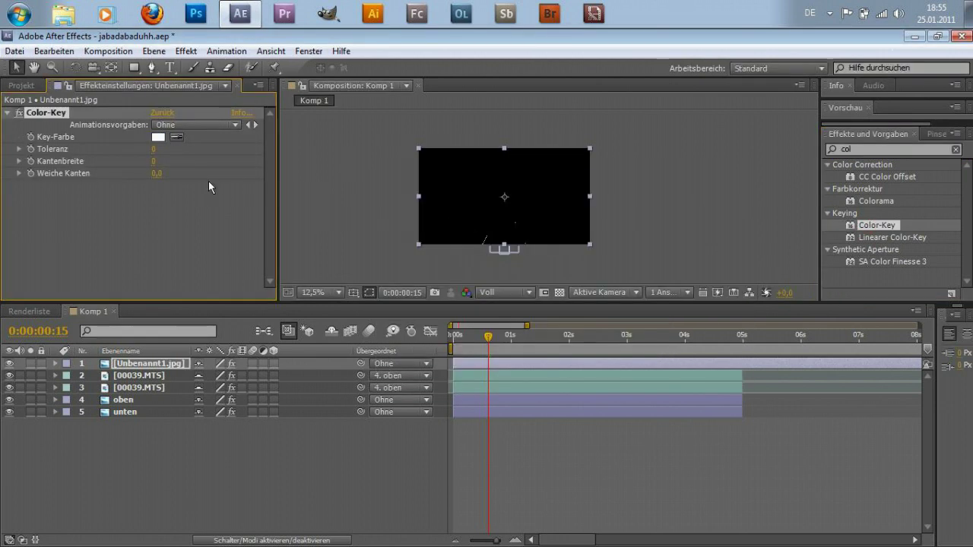
left_click_drag(155, 153, 233, 154)
scroll(423, 209, "up", 1)
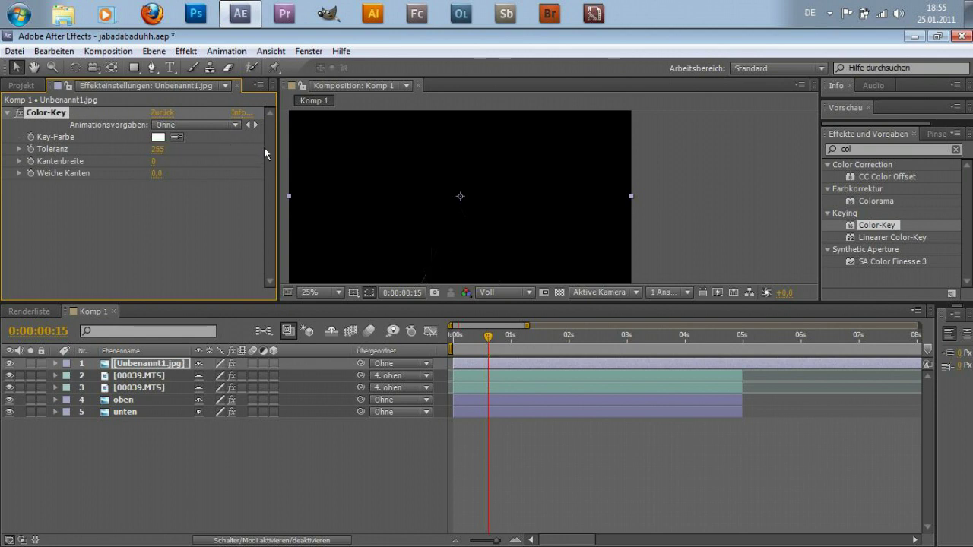
scroll(380, 209, "down", 1)
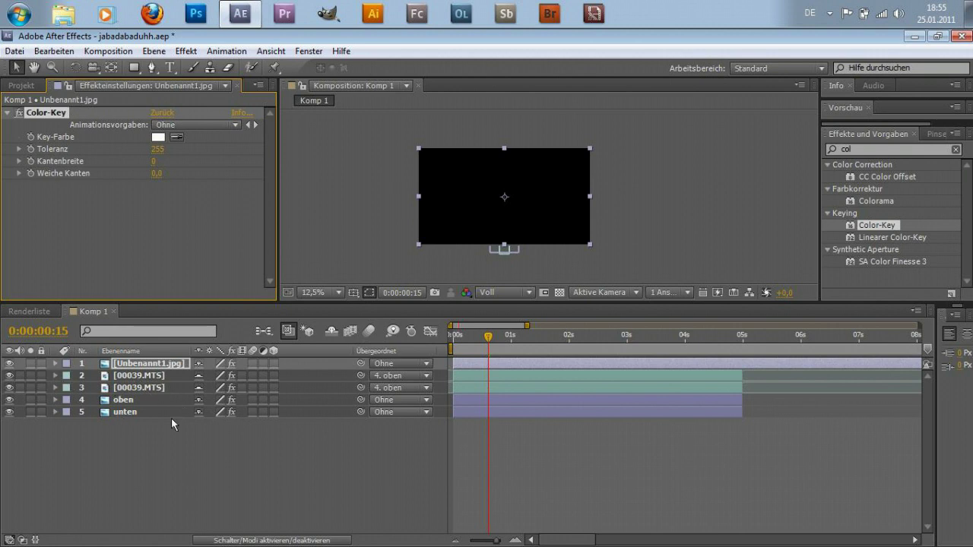
Rename the Unbenannt1.jpg layer to 'deck'.
right_click(145, 366)
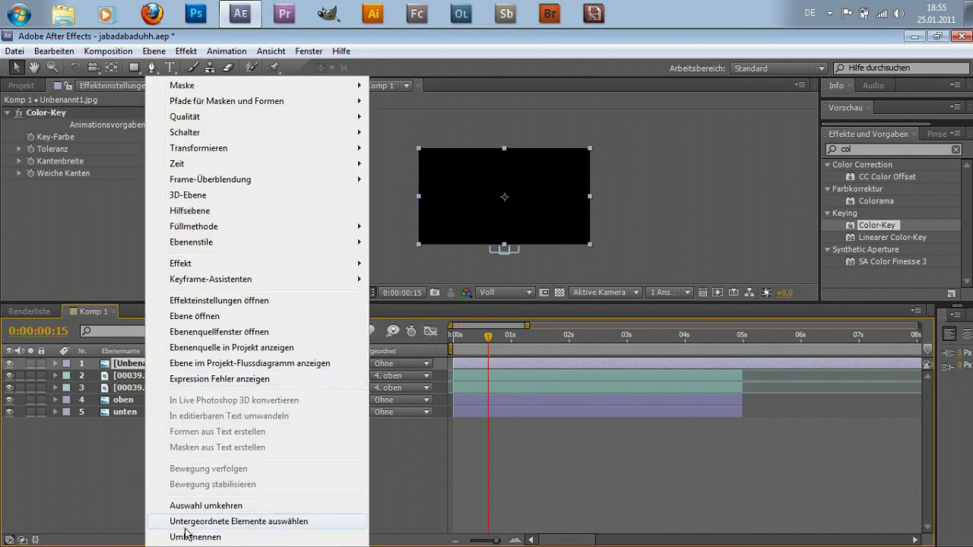
left_click(190, 537)
type("deck")
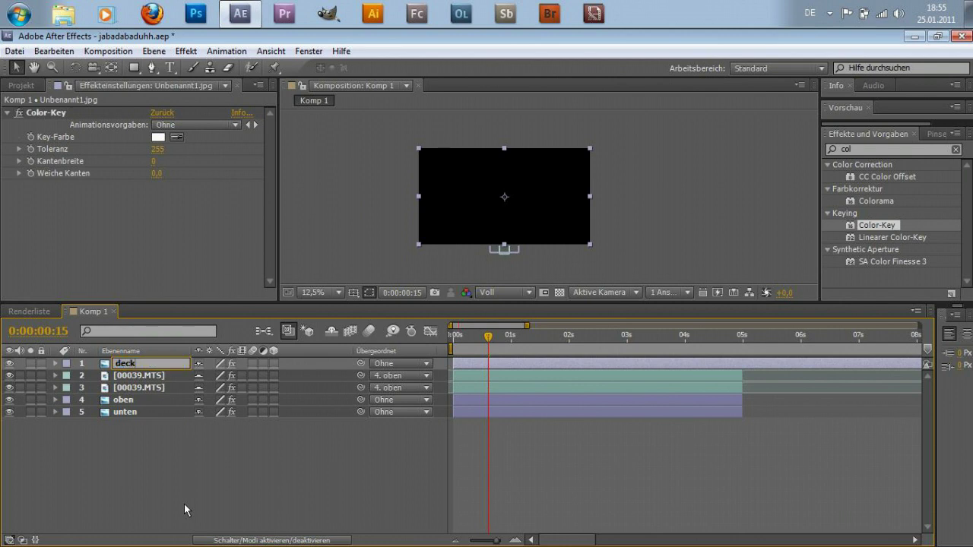
left_click(158, 449)
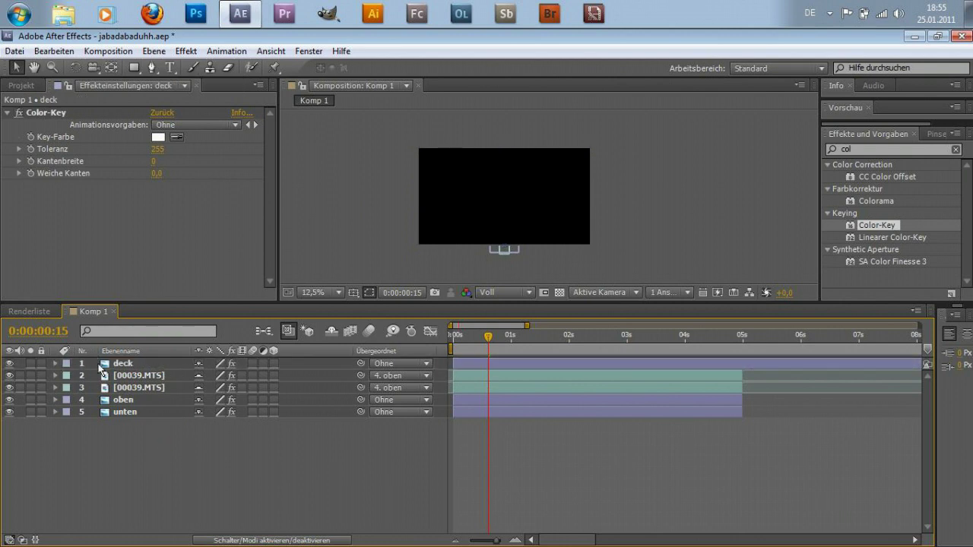
scroll(493, 208, "up", 1)
scroll(488, 193, "down", 1)
Select oben's Anchor Point, Position and Scale properties and show layers by source name.
left_click(55, 400)
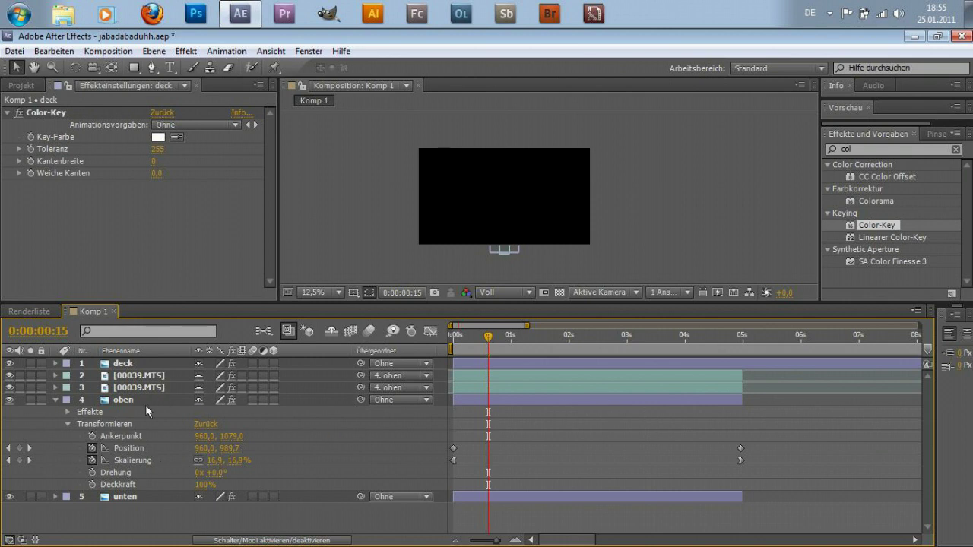
left_click(113, 439)
left_click(116, 448, "shift")
left_click(116, 460, "shift")
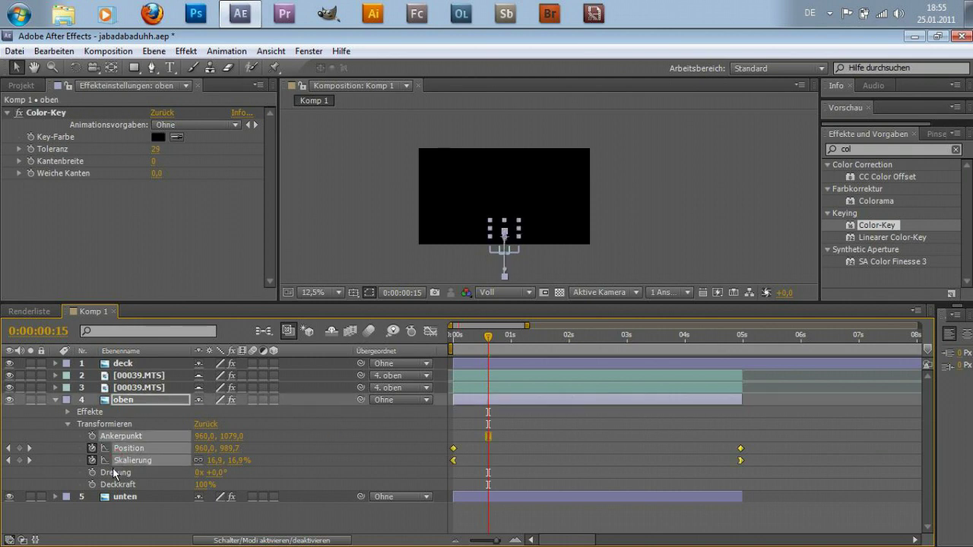
left_click(118, 472, "shift")
left_click(121, 475, "ctrl")
left_click(122, 352)
left_click(116, 363)
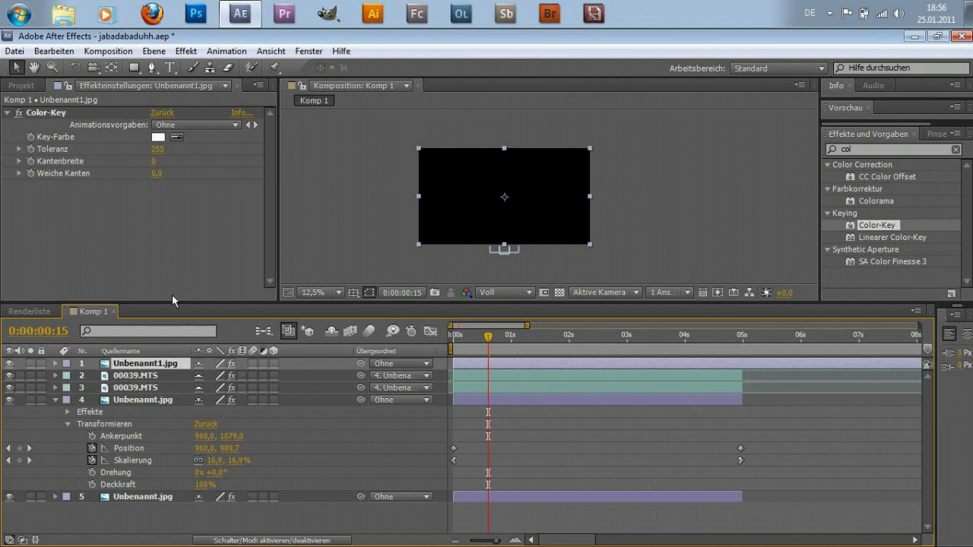
Select the top Unbenannt1.jpg layer and zoom the Composition view to 50%.
left_click(120, 368)
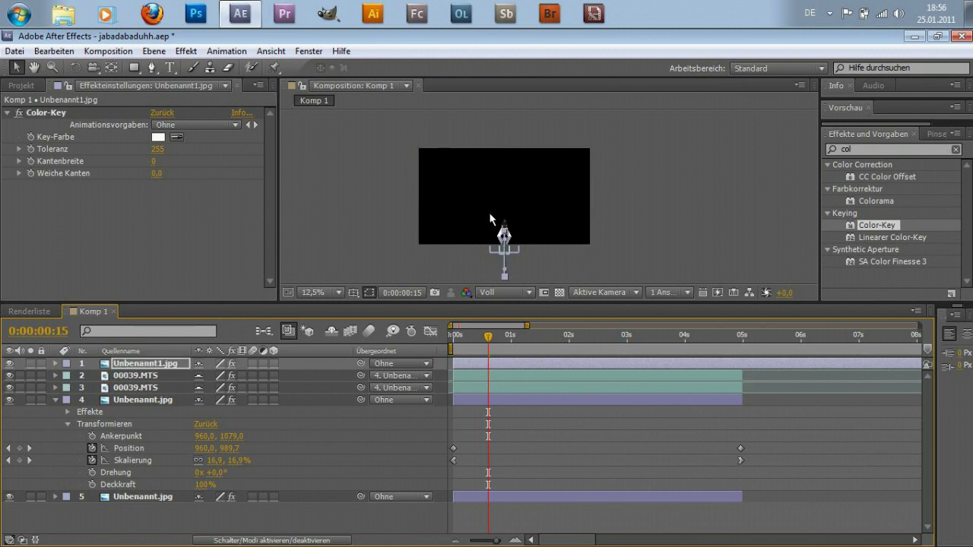
key("period")
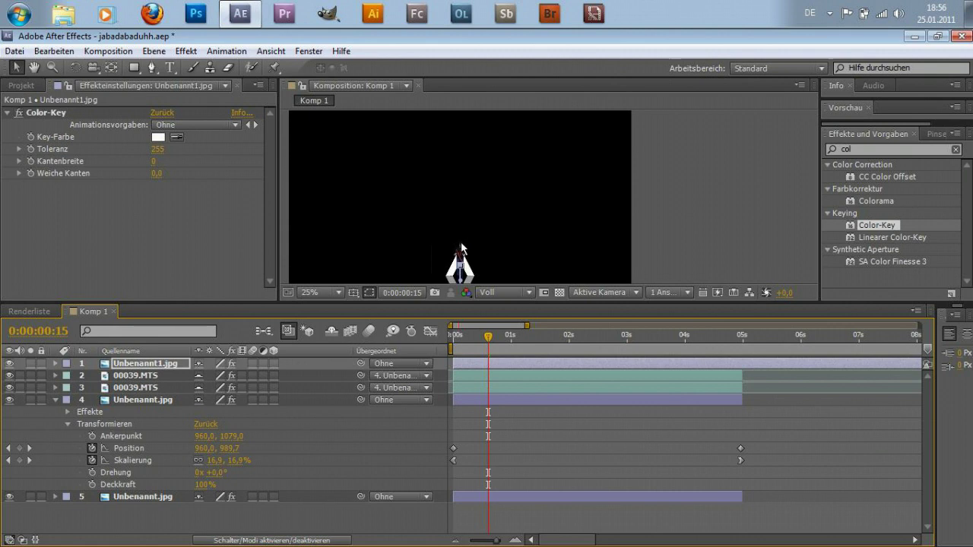
left_click_drag(464, 253, 482, 196)
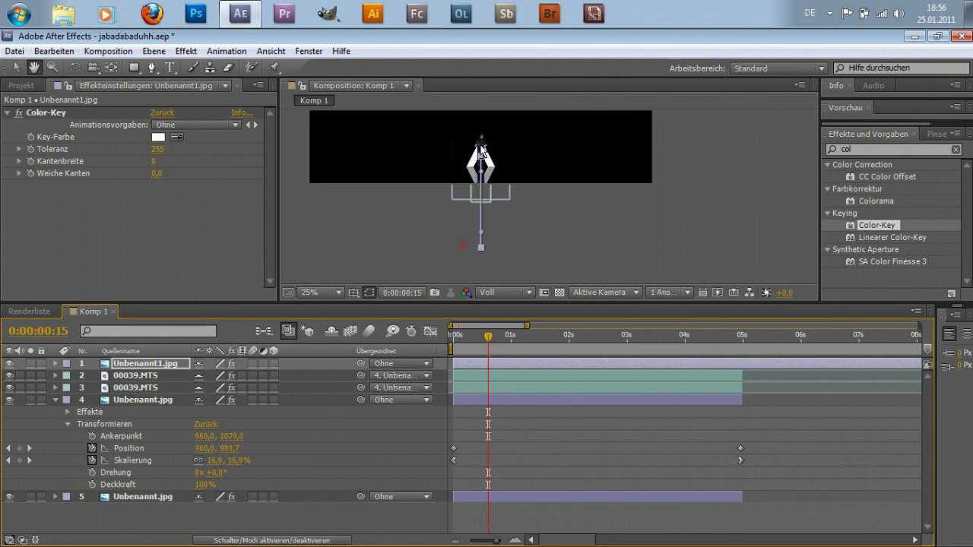
left_click(56, 363)
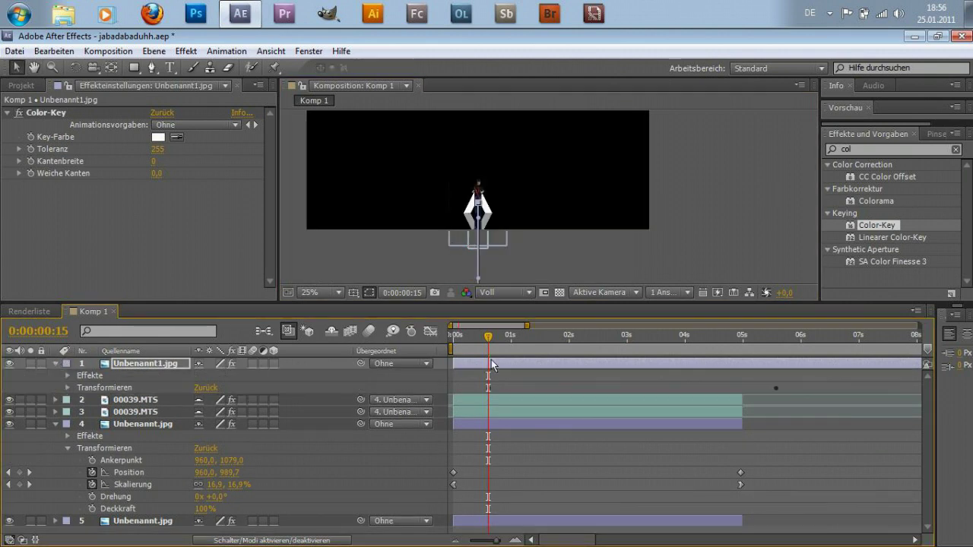
key("period")
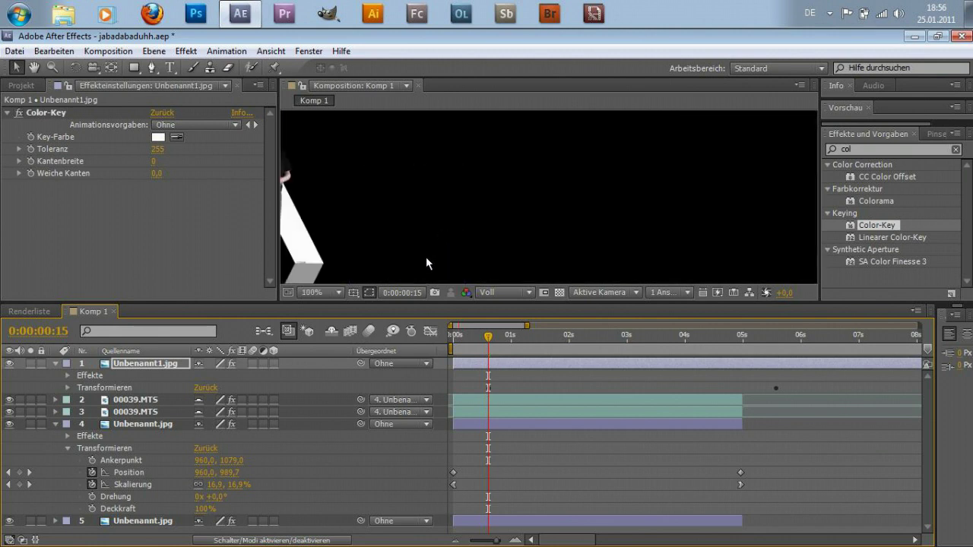
Shift the layer's Position and Scale keyframes to start at 0 s and preview the zoom.
left_click(481, 337)
left_click_drag(511, 340, 577, 340)
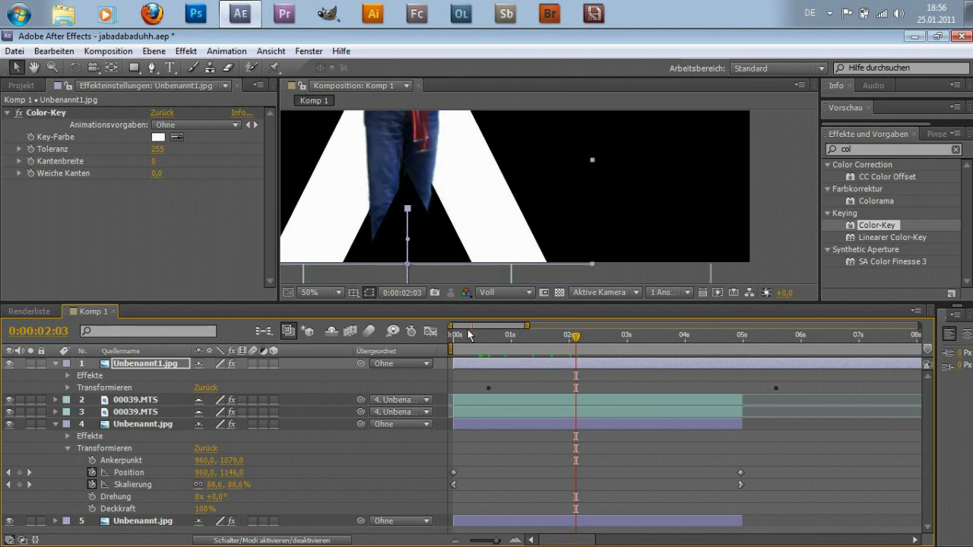
left_click(66, 388)
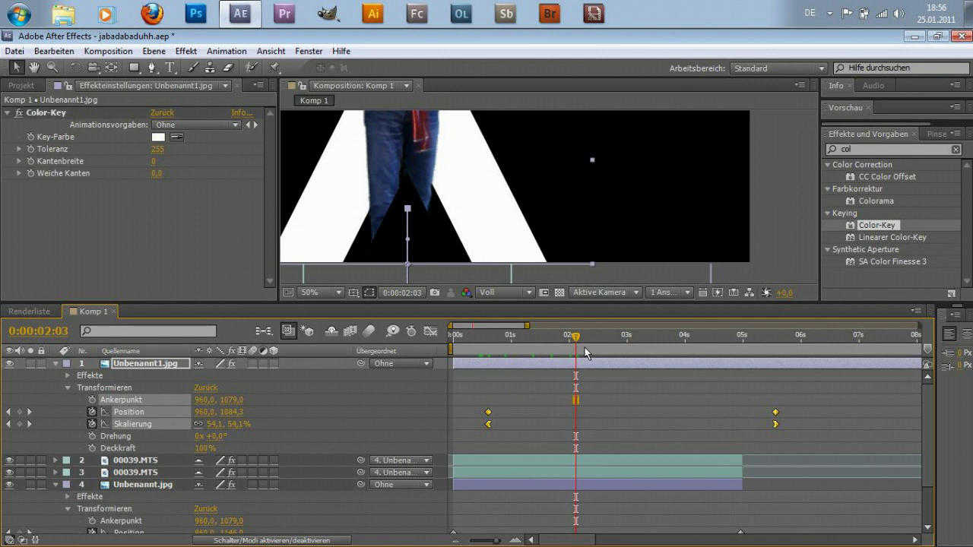
left_click_drag(488, 414, 453, 417)
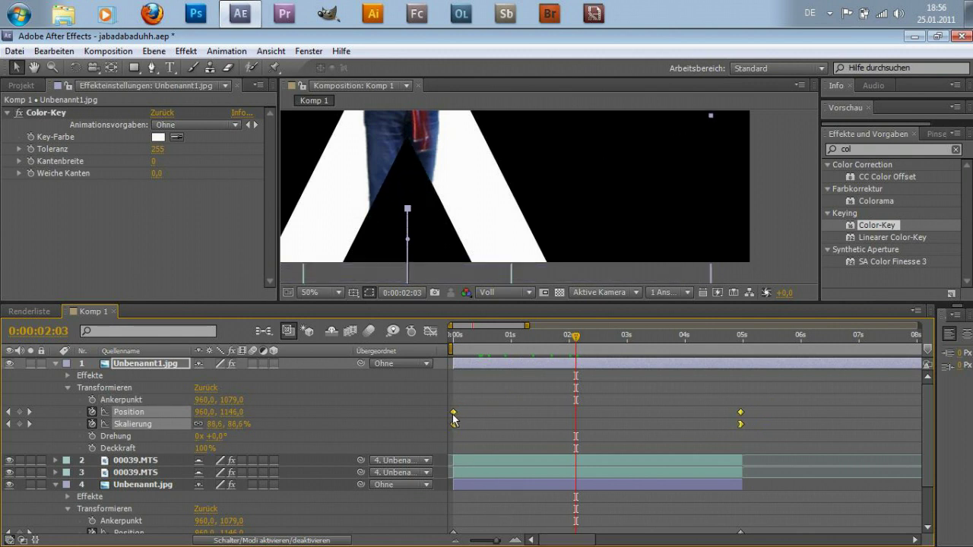
left_click_drag(456, 340, 550, 344)
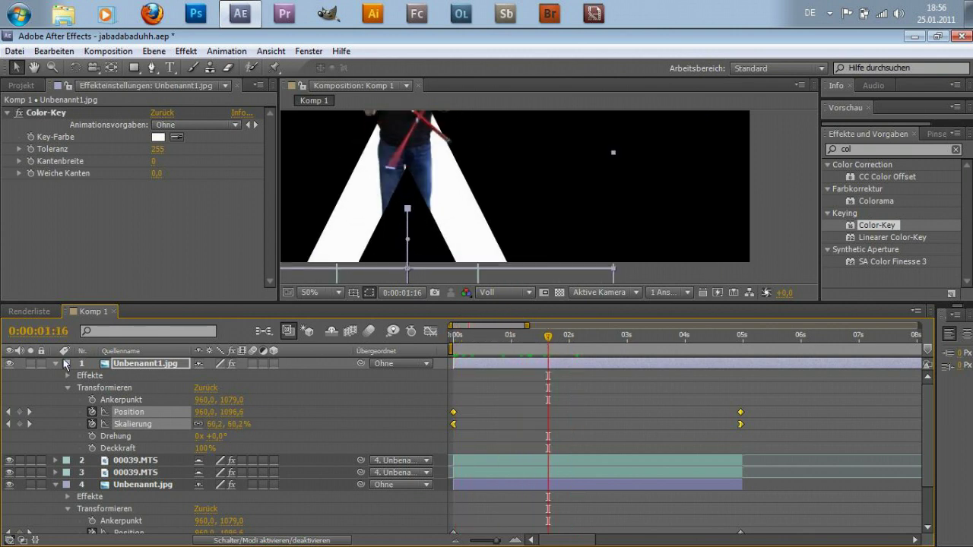
Collapse the top Unbenannt1.jpg layer and duplicate it with Ctrl+D.
left_click(48, 368)
left_click(58, 365)
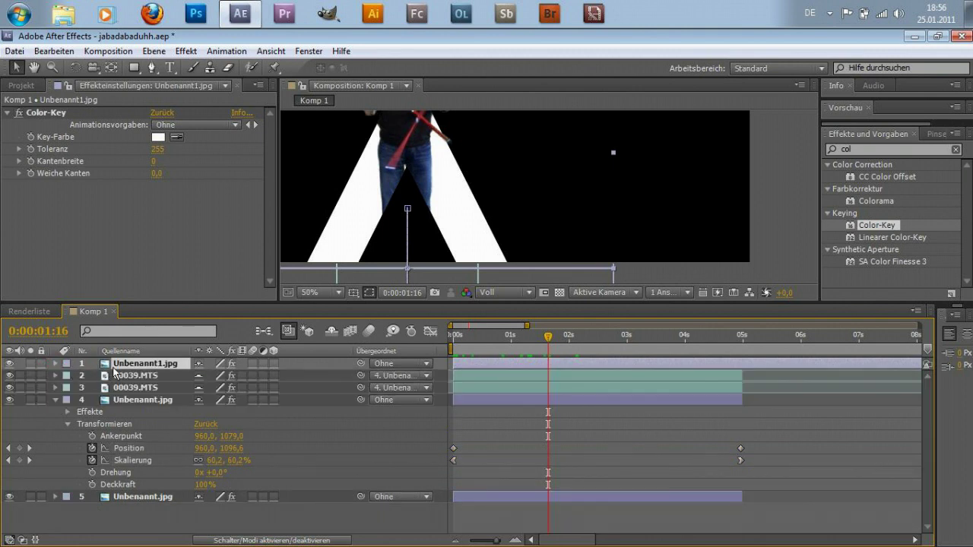
key("ctrl+d")
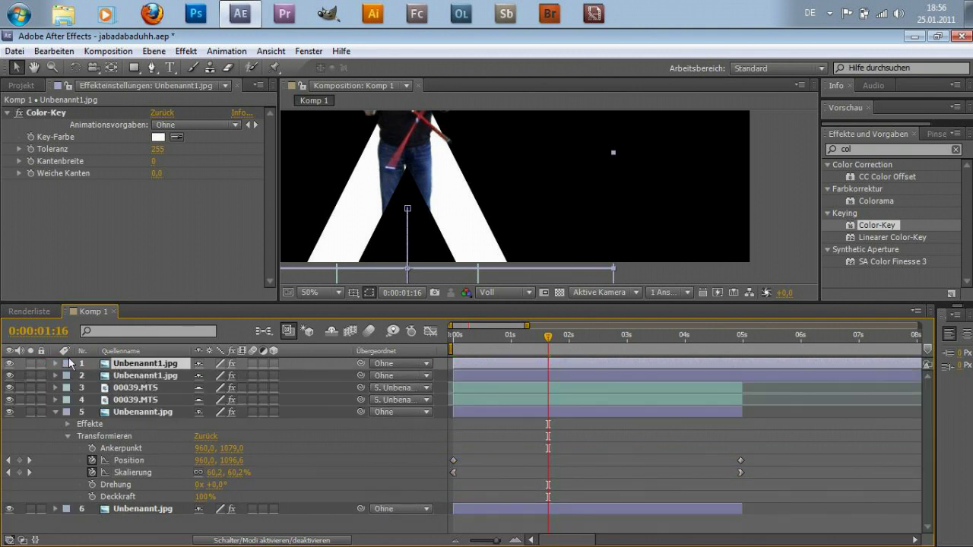
Set the new top copy's Rotation to 180° and zoom the viewer to 25%.
left_click(57, 365)
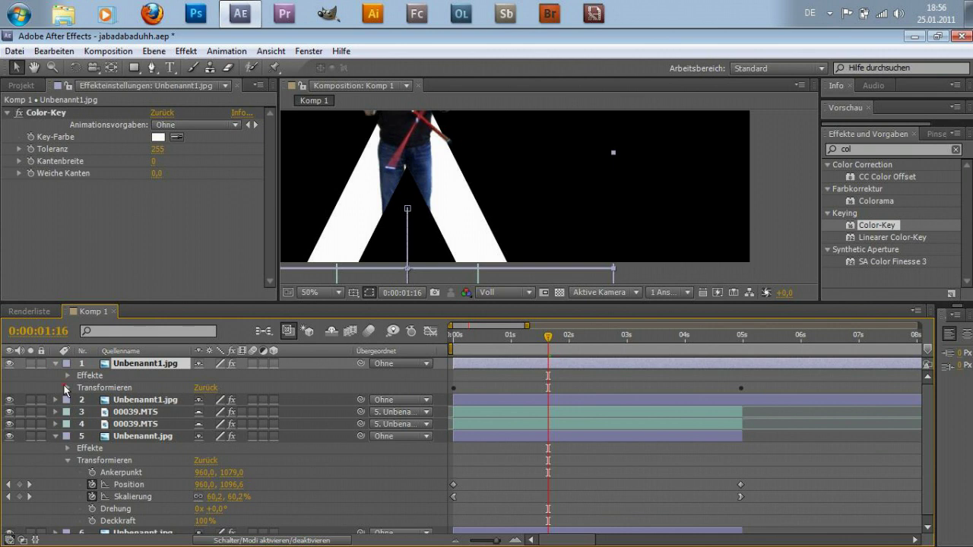
left_click(67, 387)
left_click(221, 438)
type("180")
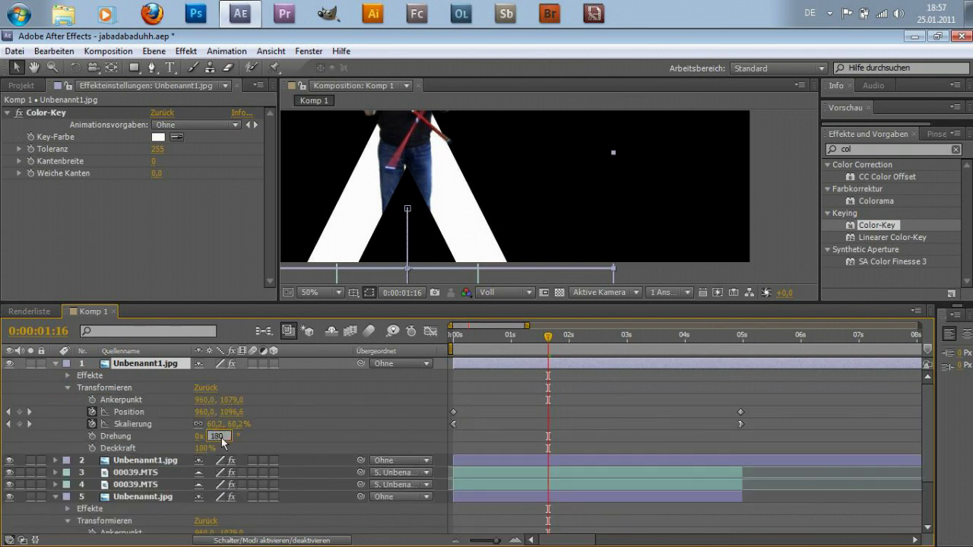
left_click(314, 422)
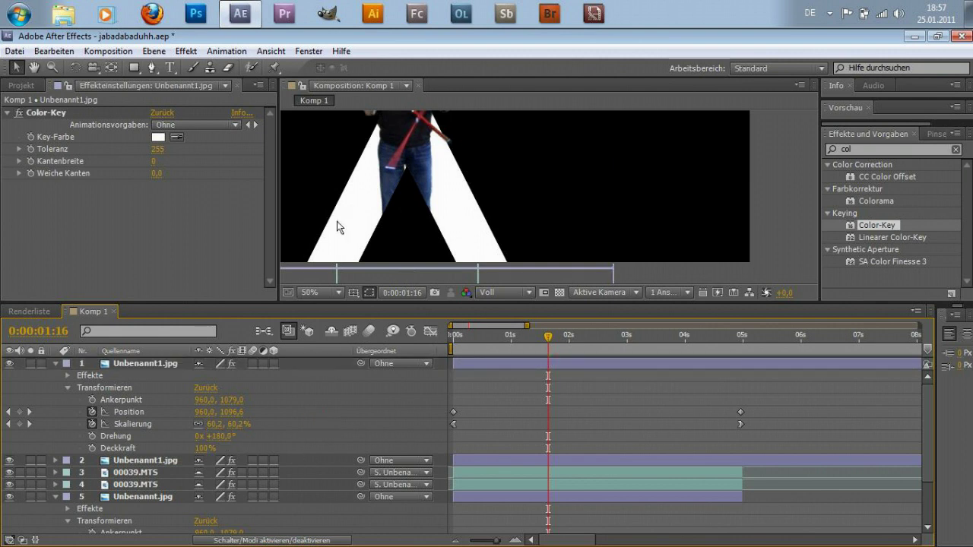
key("comma")
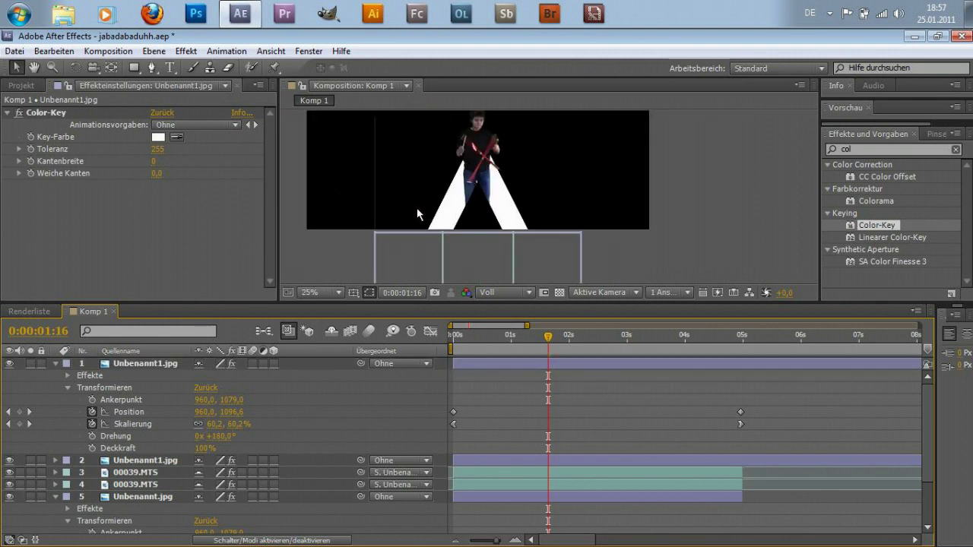
left_click_drag(489, 340, 523, 339)
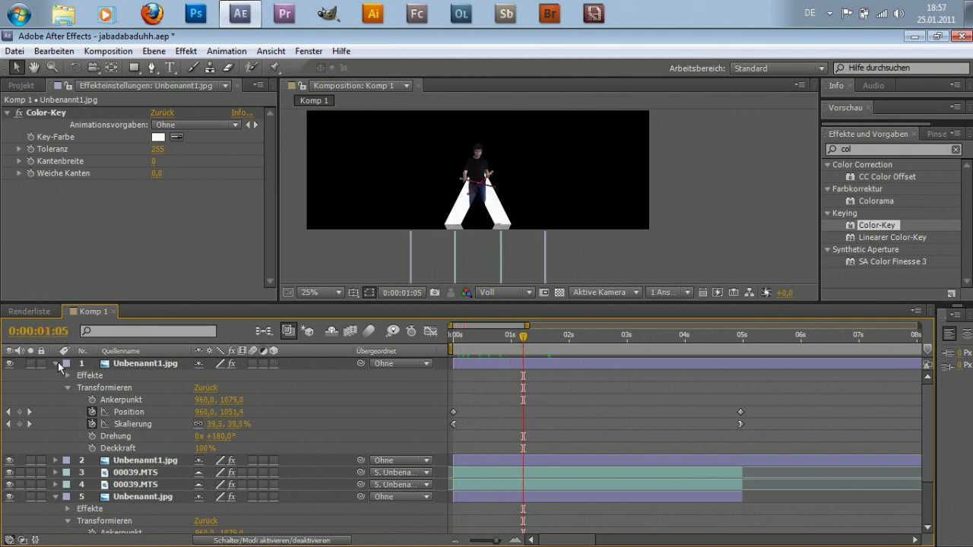
Collapse the layers, duplicate all six, and move the duplicated set to the top of the stack.
left_click(55, 363)
left_click(55, 413)
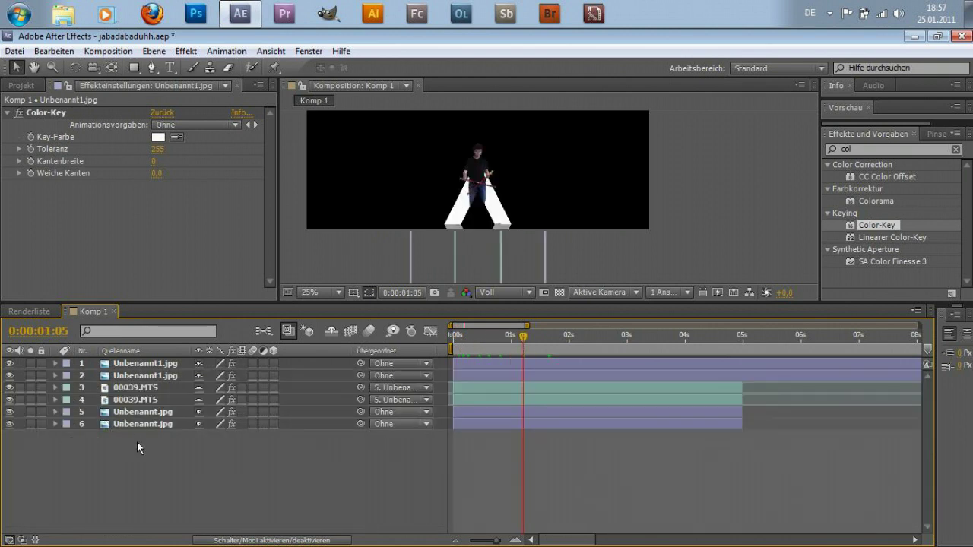
left_click_drag(137, 442, 163, 376)
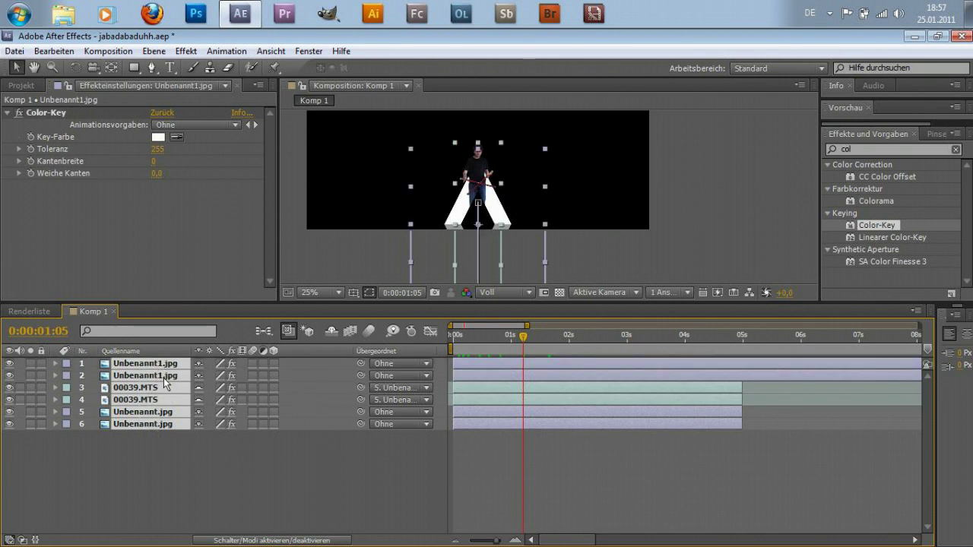
key("ctrl+d")
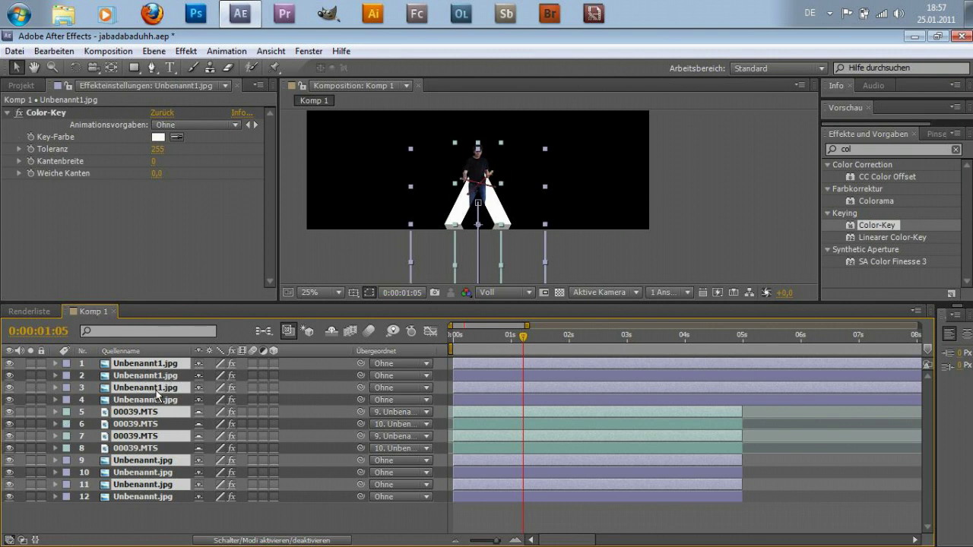
left_click_drag(146, 391, 144, 500)
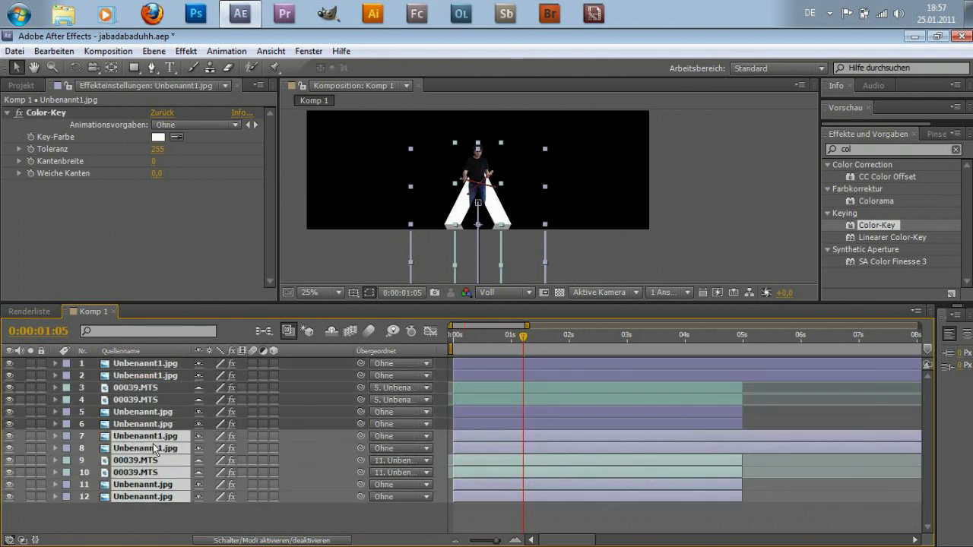
left_click_drag(146, 444, 153, 361)
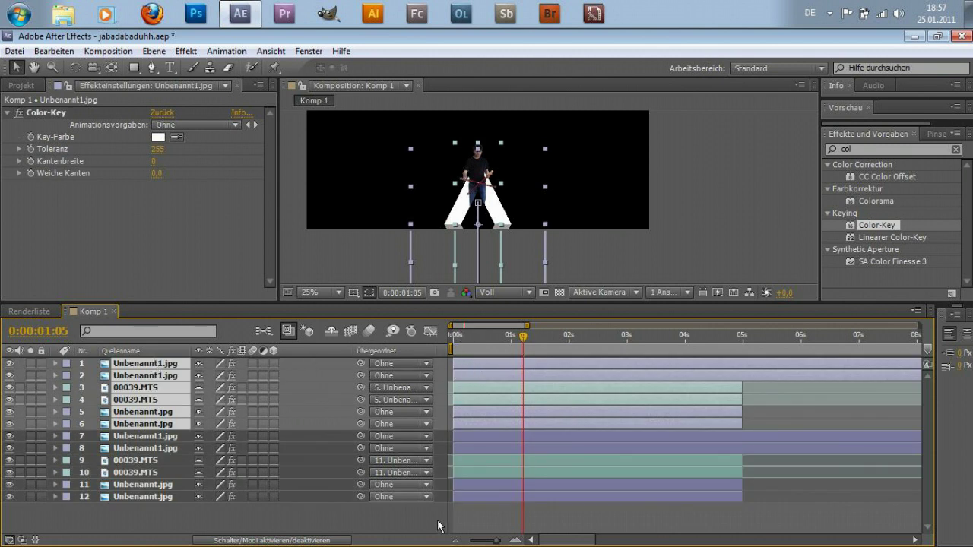
Zoom the timeline out and try trimming the top two layers, then undo that trim.
left_click(455, 540)
left_click(455, 540)
left_click(455, 540)
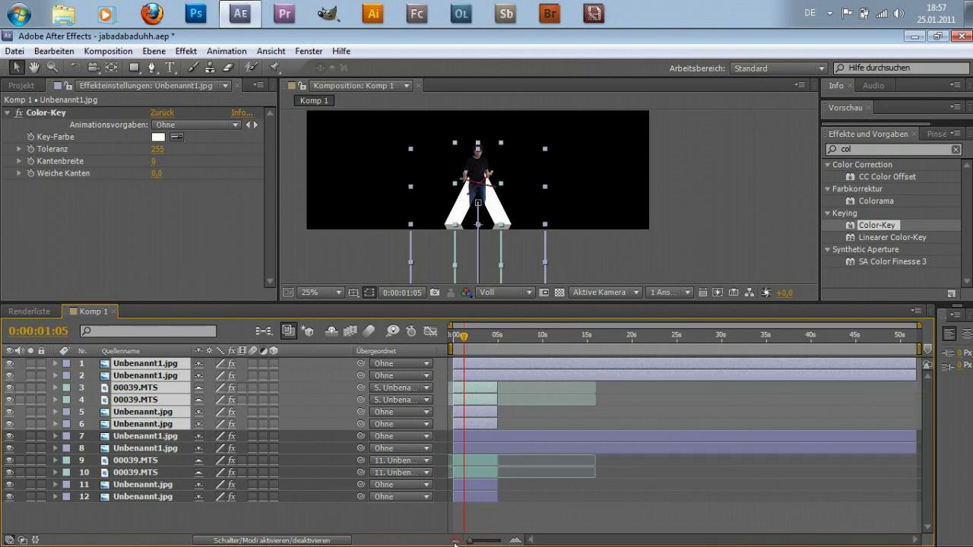
left_click(736, 364)
mouse_move(915, 372)
left_mouse_down()
mouse_move(613, 365)
mouse_move(811, 372)
left_mouse_up()
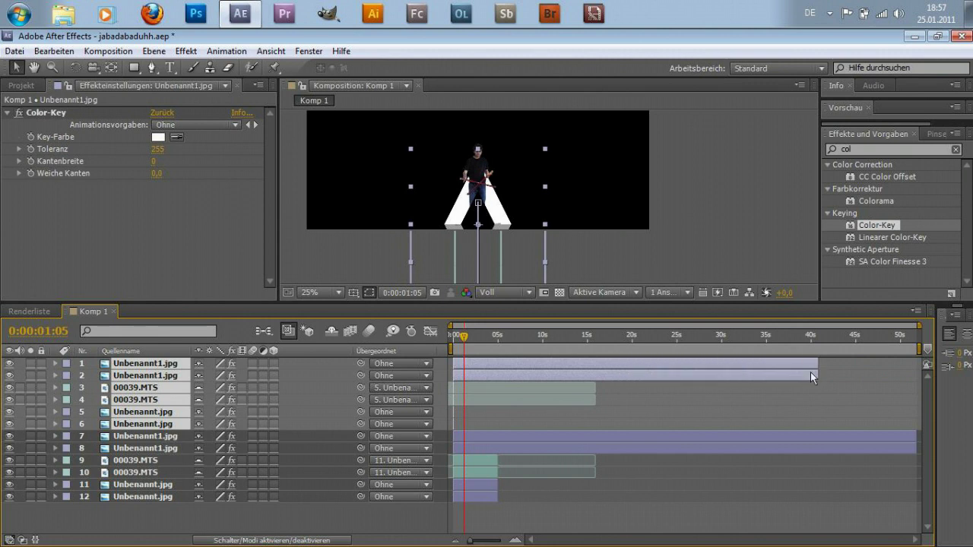
key("ctrl+z")
key("ctrl+z")
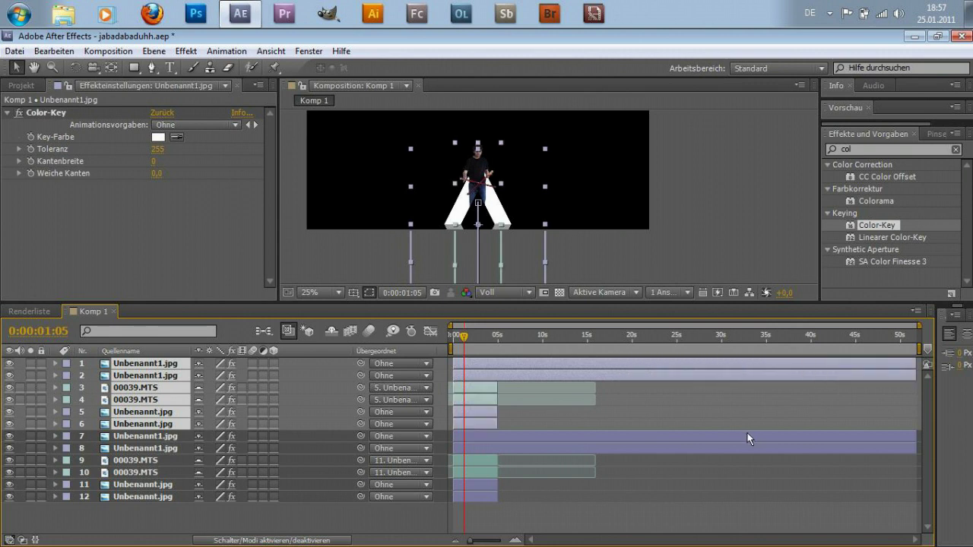
left_click(728, 482)
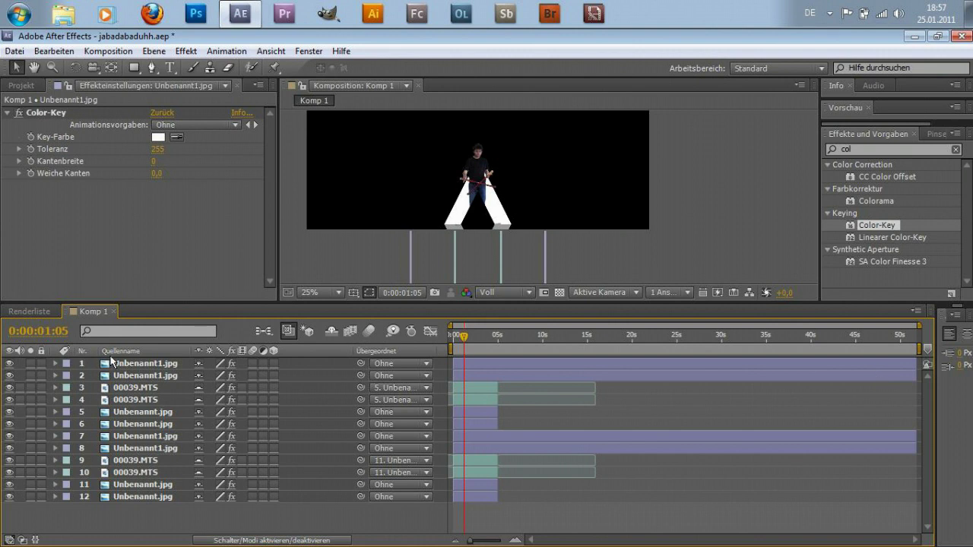
Select layers 1, 2, 7 and 8 and pull their out-points back to about 6 s.
left_click(149, 365)
left_click(156, 376, "ctrl")
left_click(184, 438, "ctrl")
left_click(183, 437, "ctrl")
left_click(152, 438, "ctrl")
left_click(152, 448, "ctrl")
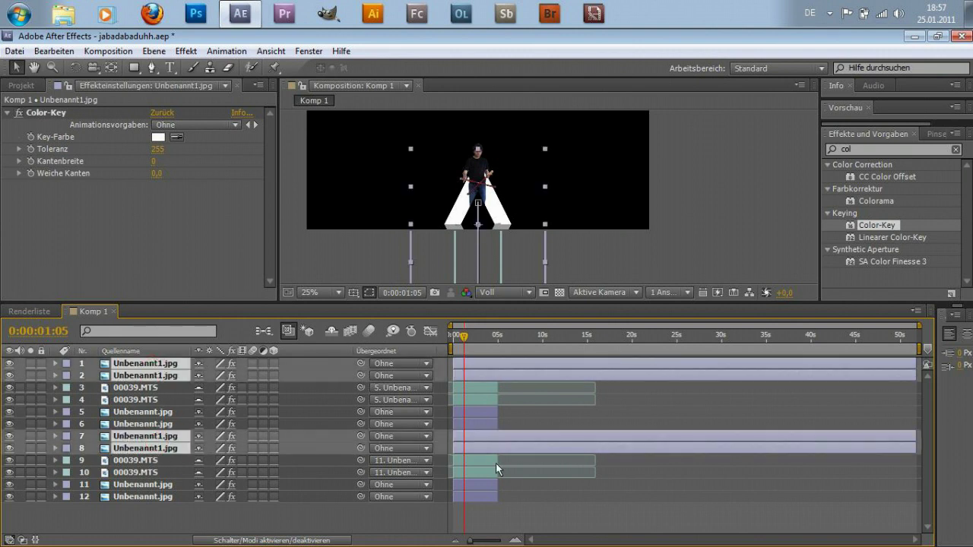
left_click_drag(917, 449, 508, 449)
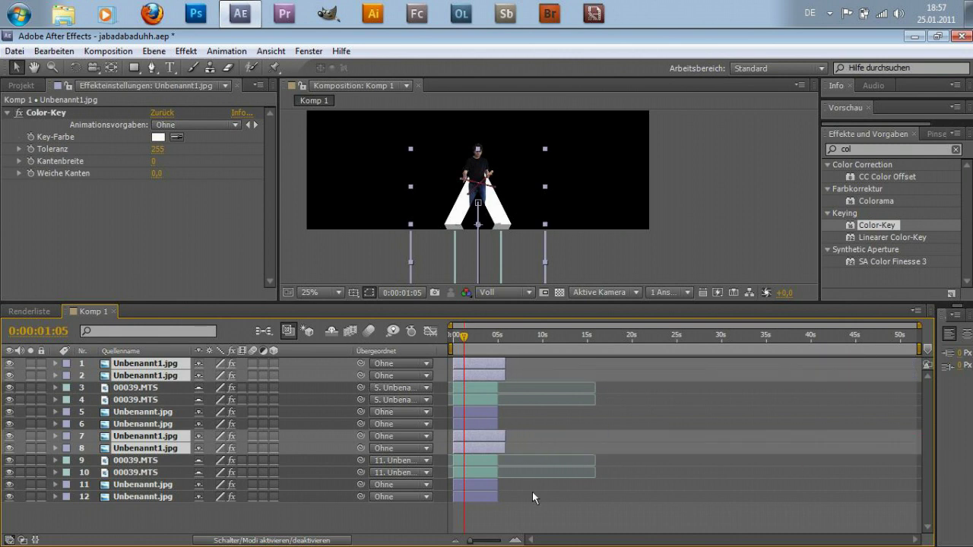
Zoom in and trim those four layers to end exactly at 5 seconds, then deselect.
left_click(510, 542)
left_click(515, 541)
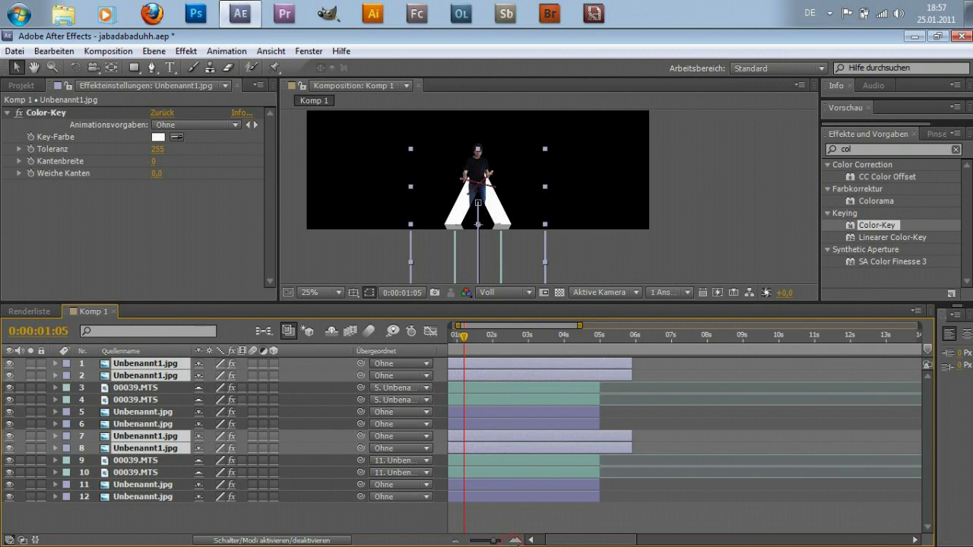
left_click(516, 542)
left_click_drag(800, 440, 735, 439)
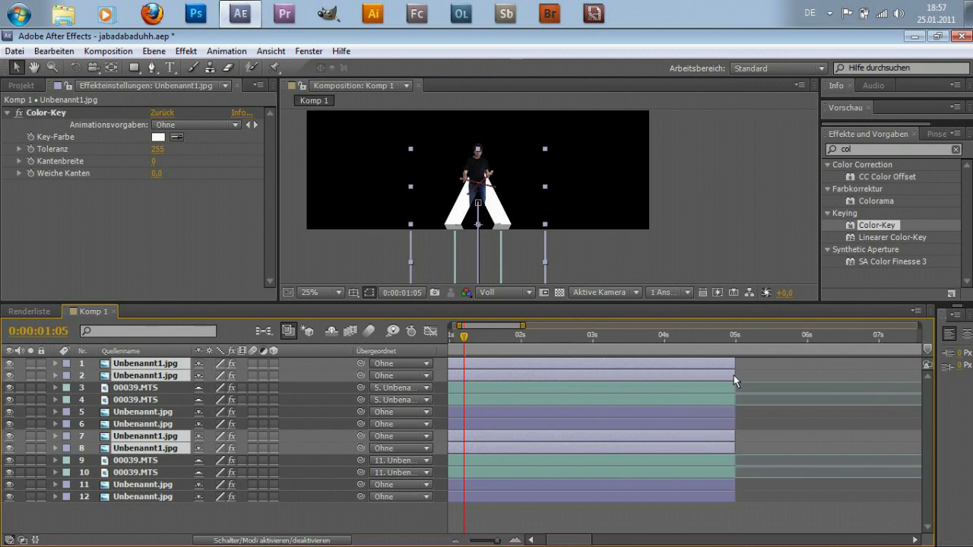
left_click(708, 341)
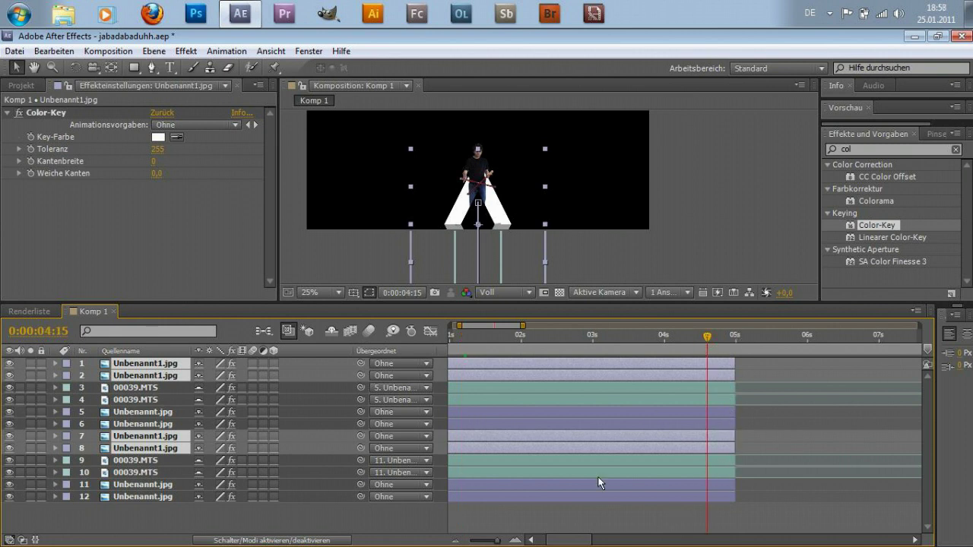
left_click(515, 542)
left_click(515, 542)
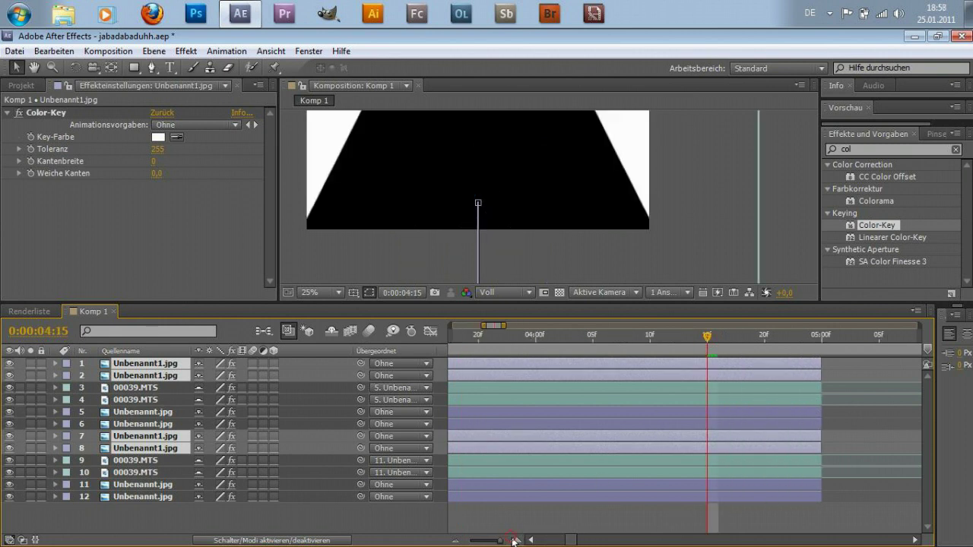
left_click(465, 541)
left_click(465, 541)
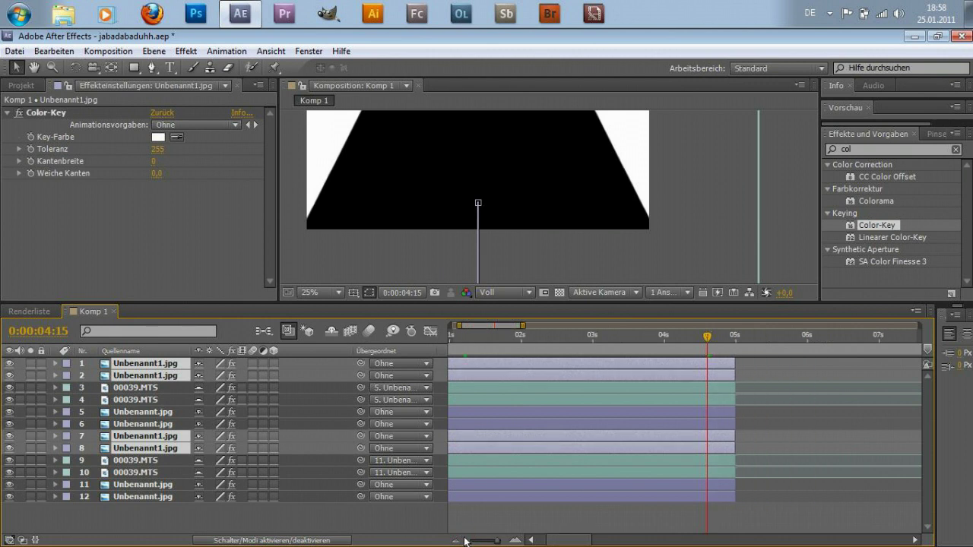
left_click(498, 506)
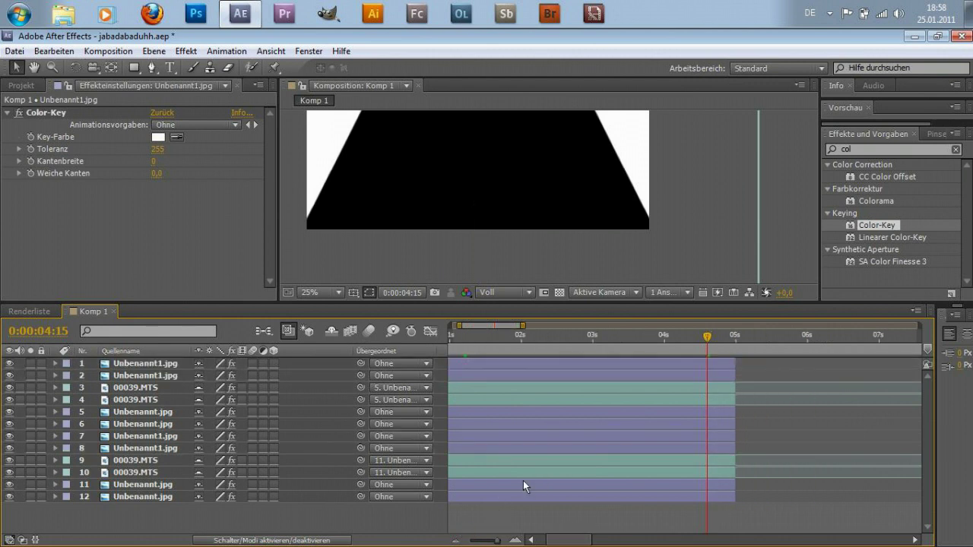
Select layers 1 through 6 in the timeline.
left_click(126, 424)
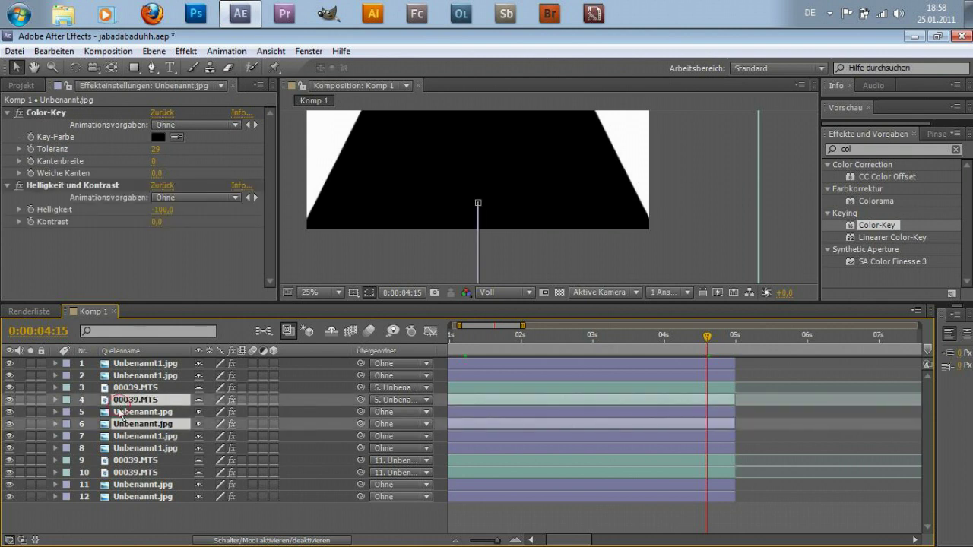
left_click(122, 412, "shift")
left_click(121, 388, "ctrl")
left_click(122, 400, "ctrl")
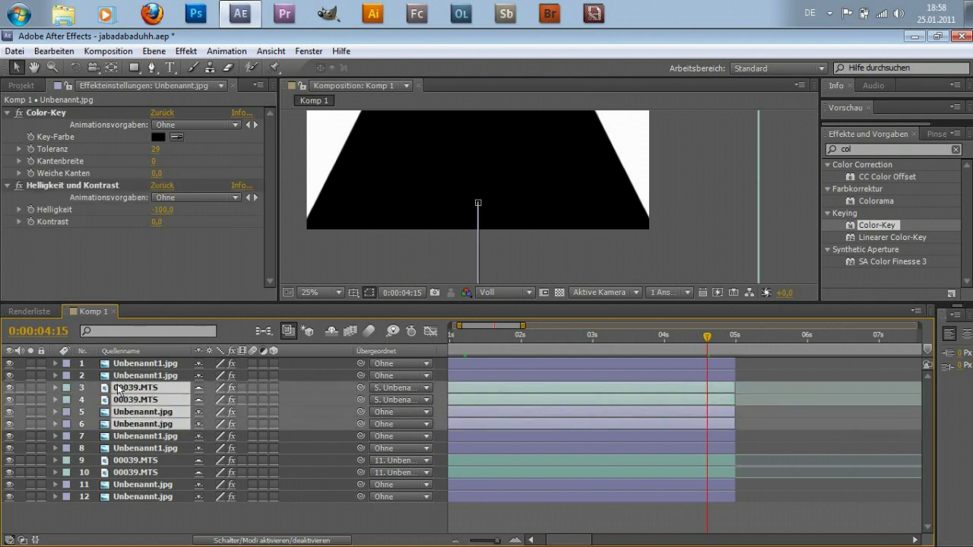
left_click(120, 376, "ctrl")
left_click(118, 365, "ctrl")
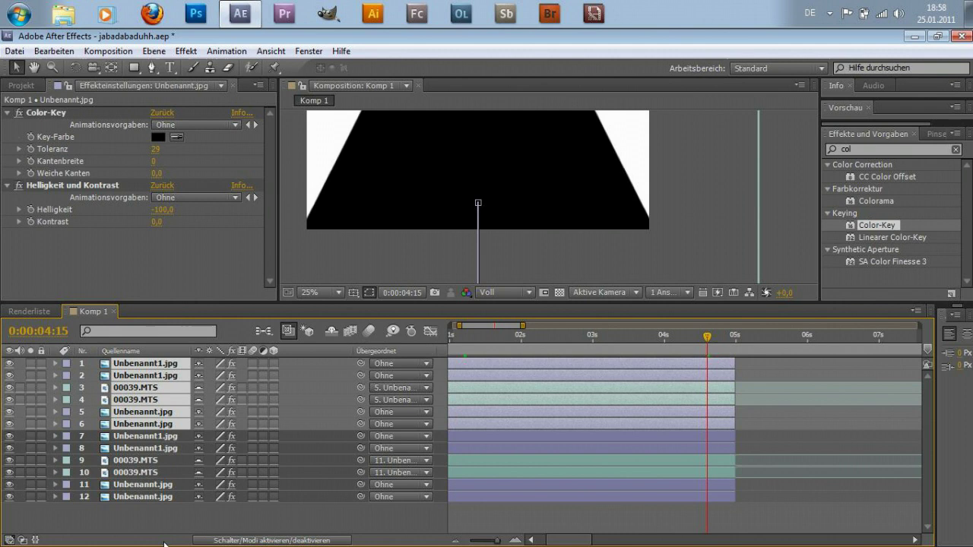
scroll(331, 251, "down", 4)
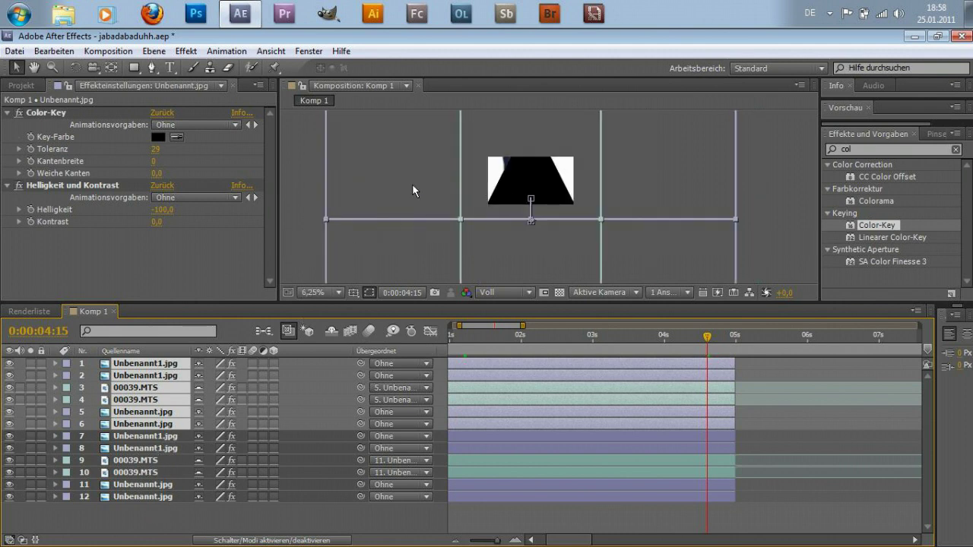
scroll(426, 200, "down", 1)
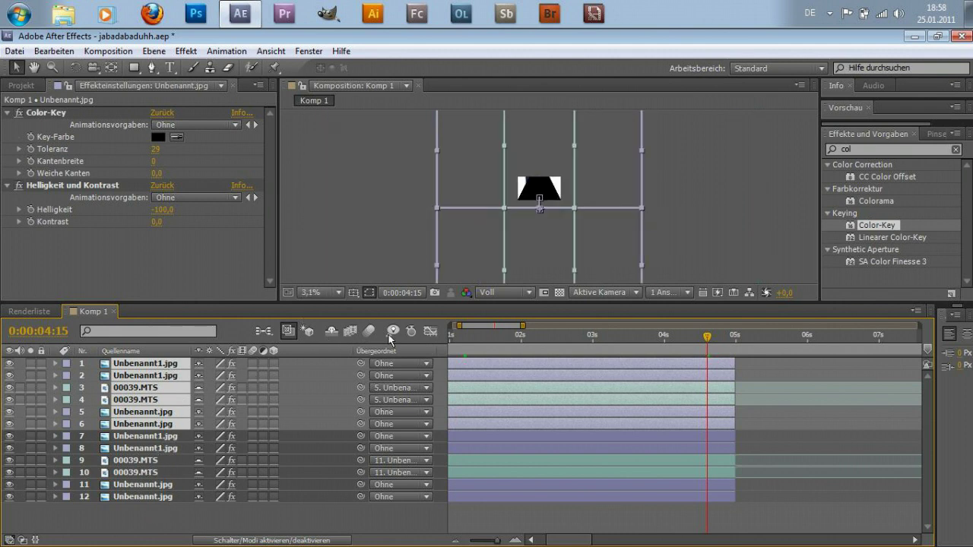
Slide layers 1–6 about 1.5 seconds later and return the playhead to the start.
left_click_drag(469, 366, 521, 362)
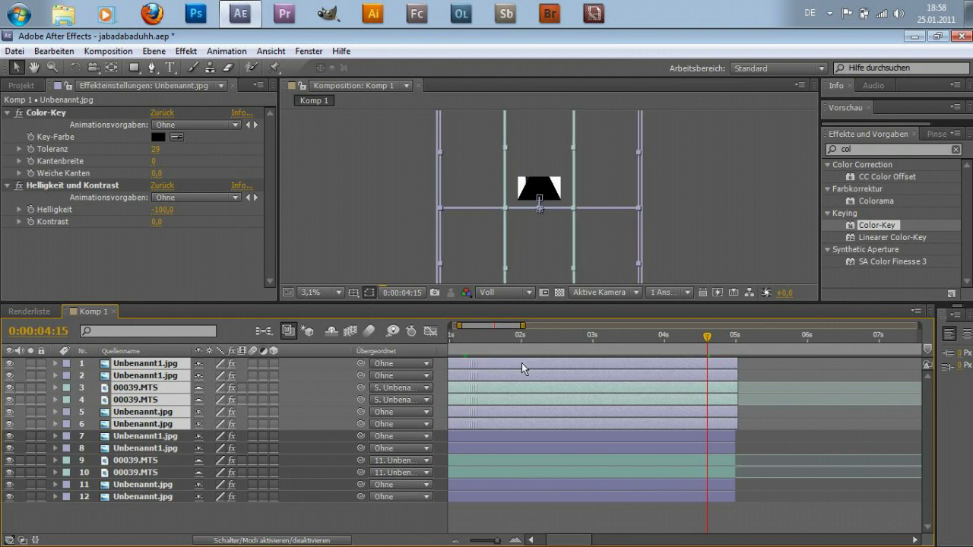
left_click_drag(555, 540, 523, 539)
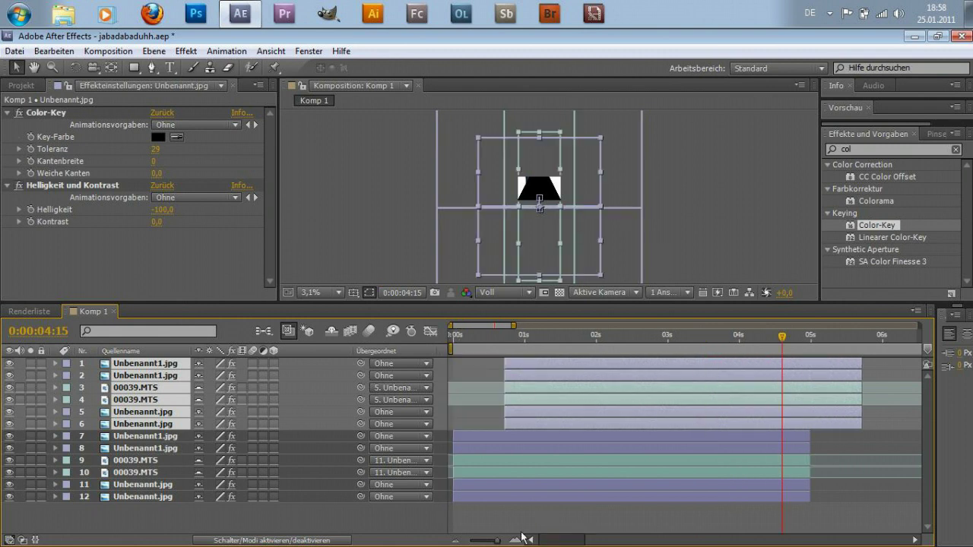
left_click_drag(545, 384, 596, 384)
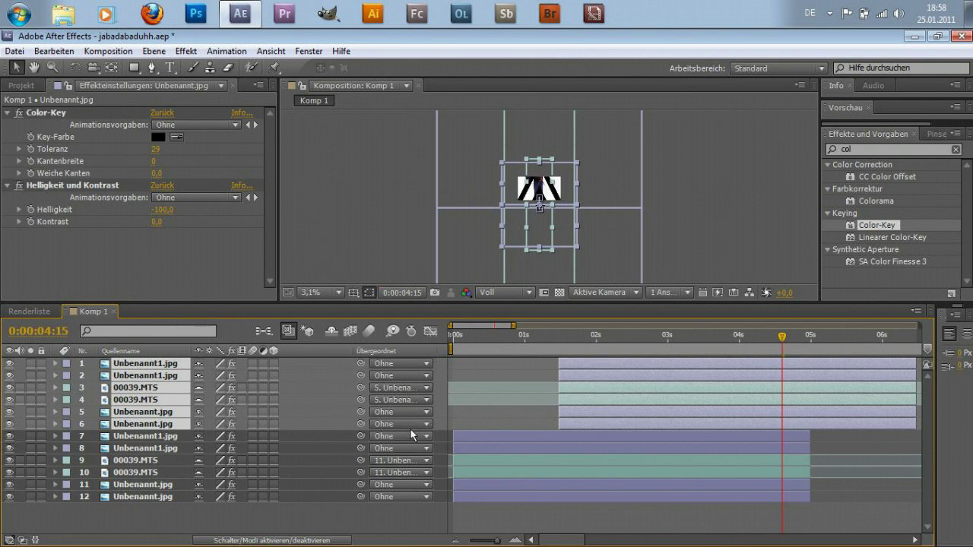
left_click_drag(455, 342, 462, 344)
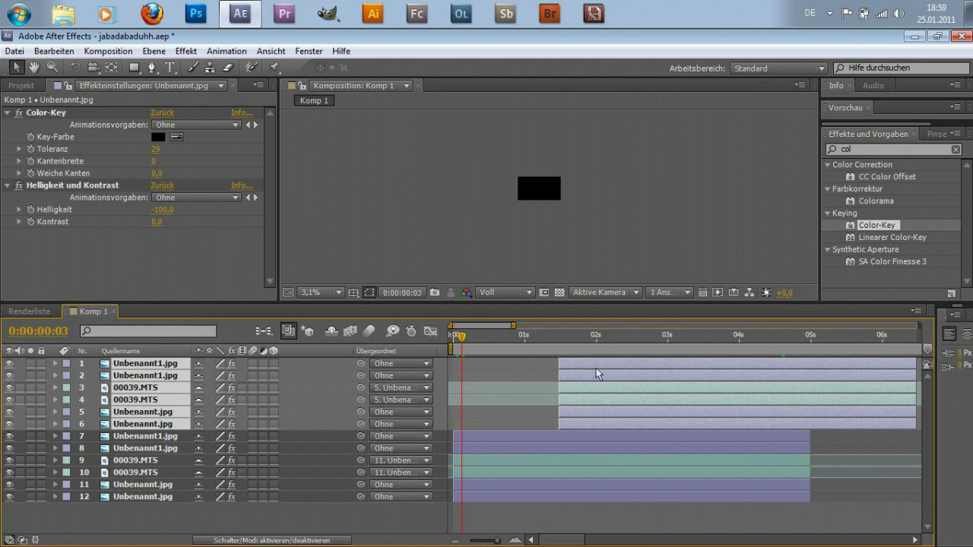
left_click(513, 541)
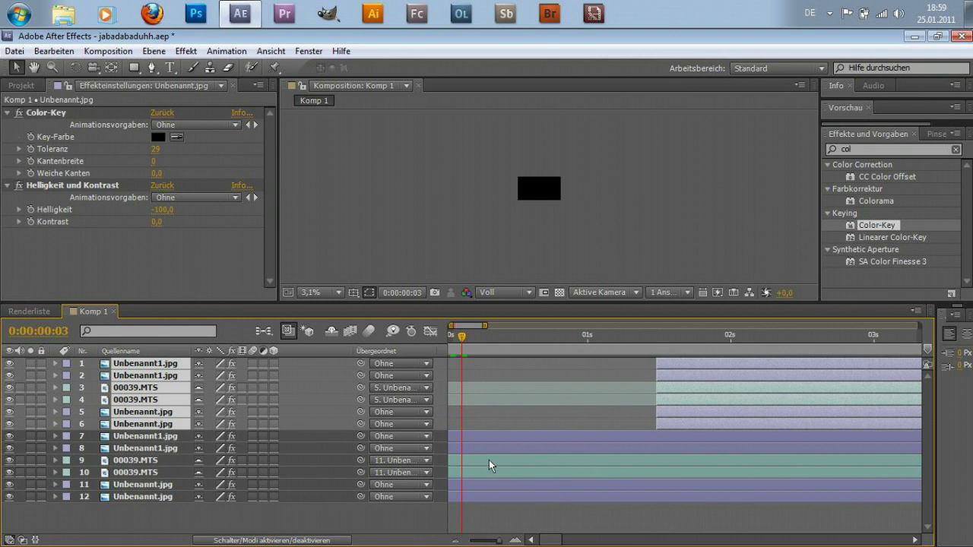
left_click(456, 542)
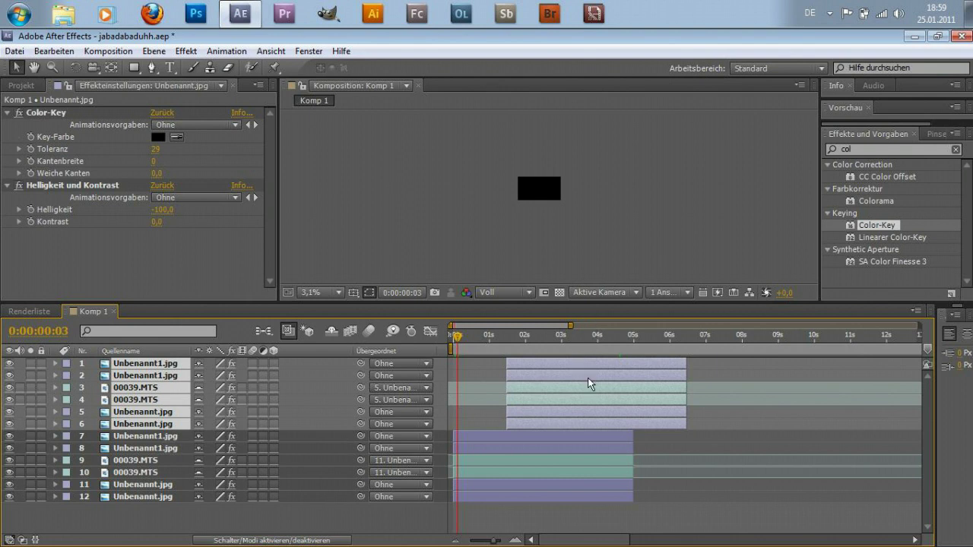
left_click_drag(457, 340, 571, 335)
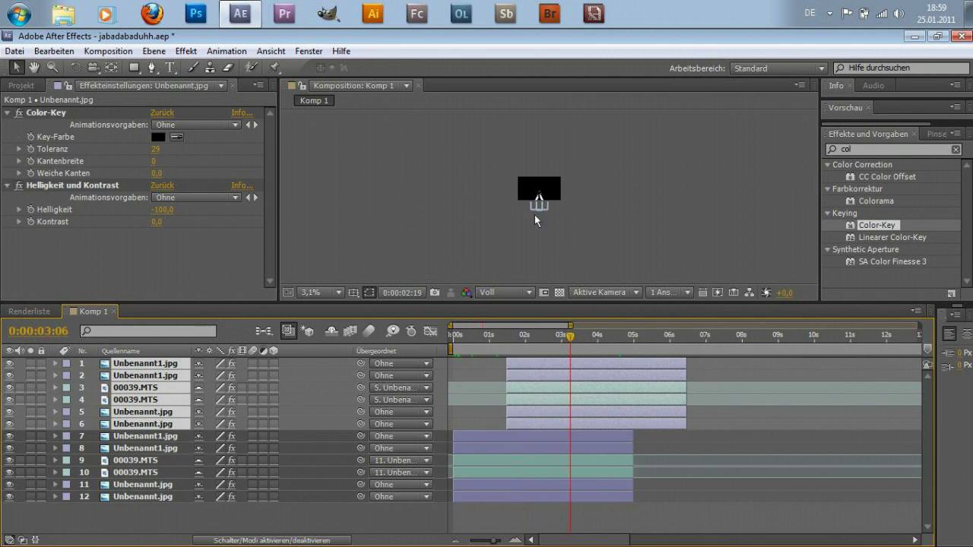
Slide layers 1–6 so they begin near the 3-second mark.
scroll(520, 215, "up", 5)
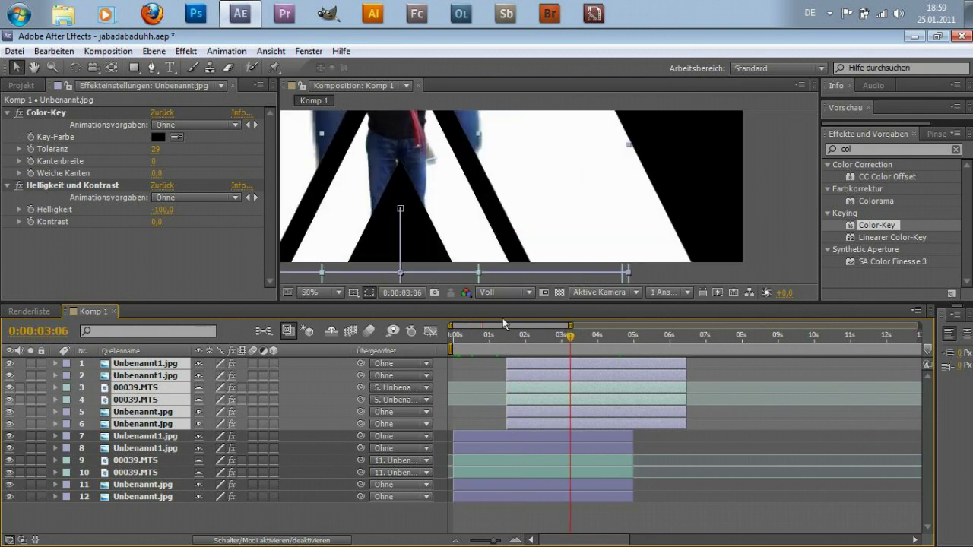
scroll(466, 251, "down", 2)
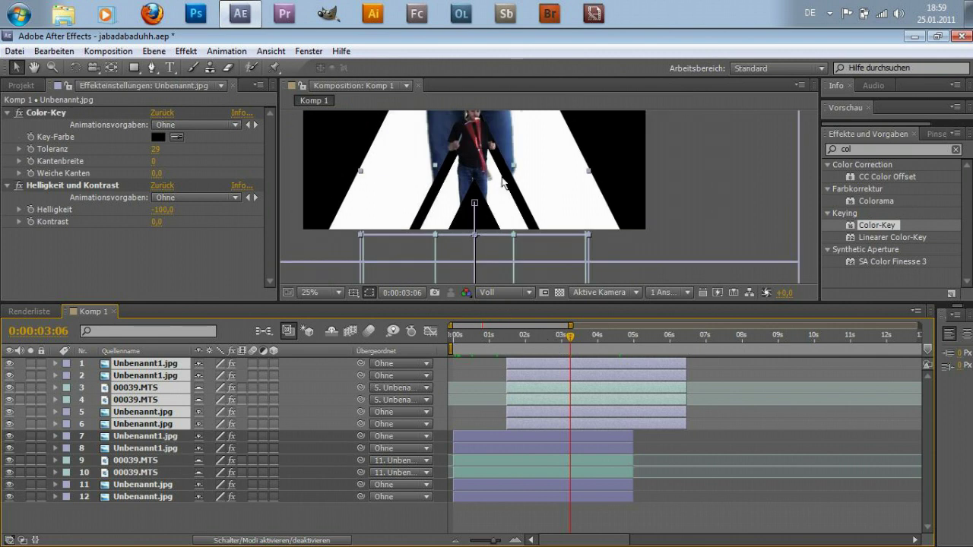
scroll(496, 156, "down", 1)
scroll(488, 169, "up", 1)
mouse_move(542, 366)
left_mouse_down()
mouse_move(585, 361)
mouse_move(587, 338)
left_mouse_up()
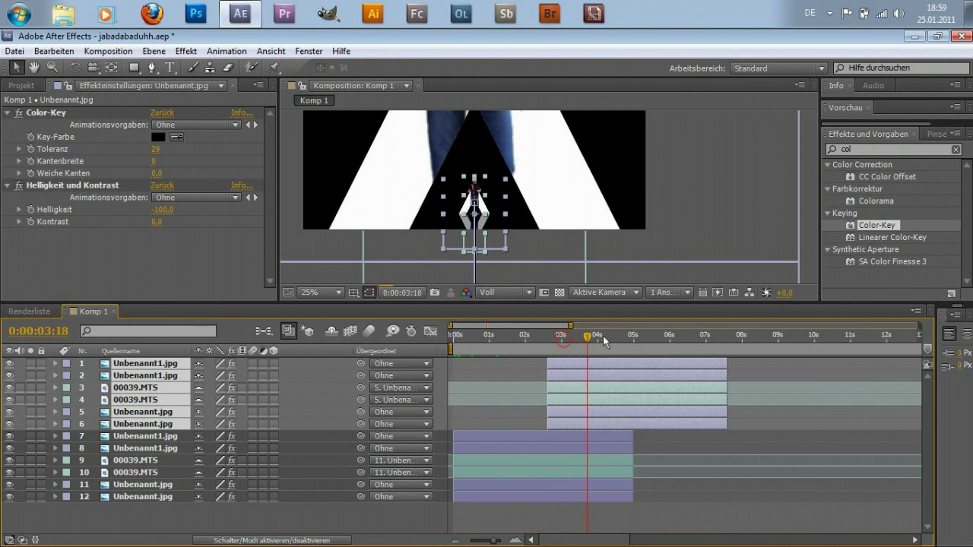
Set the preview resolution to Drittel (one-third) and step forward two frames.
left_click(494, 293)
left_click(512, 363)
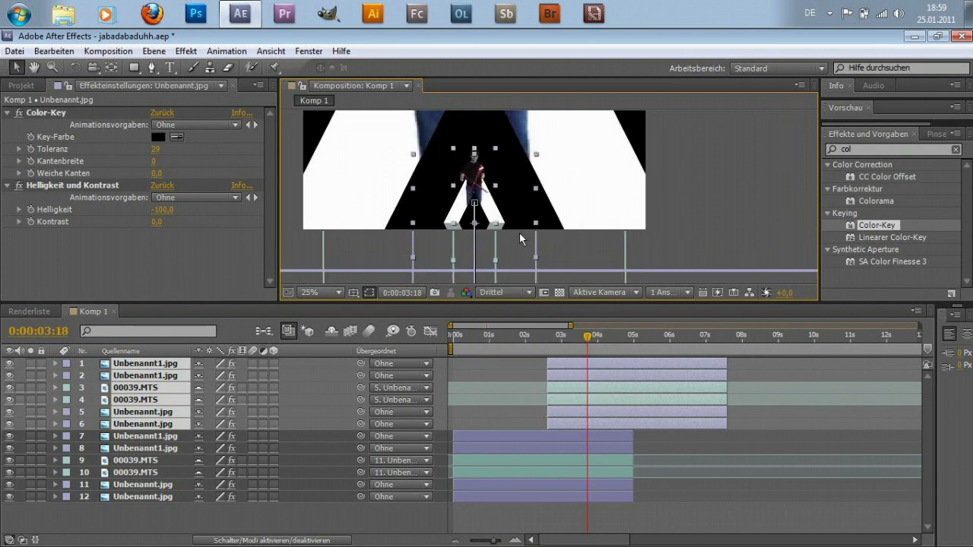
left_click(589, 340)
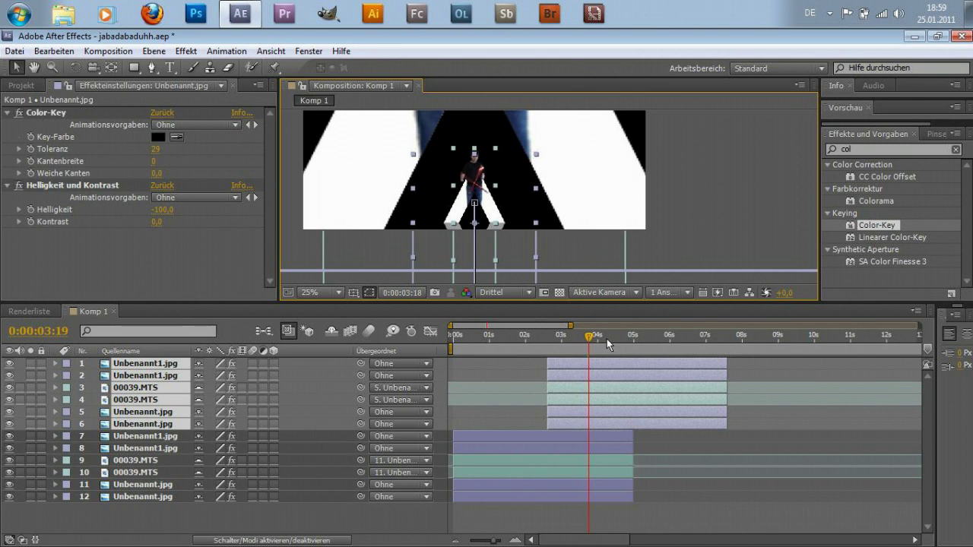
left_click(591, 340)
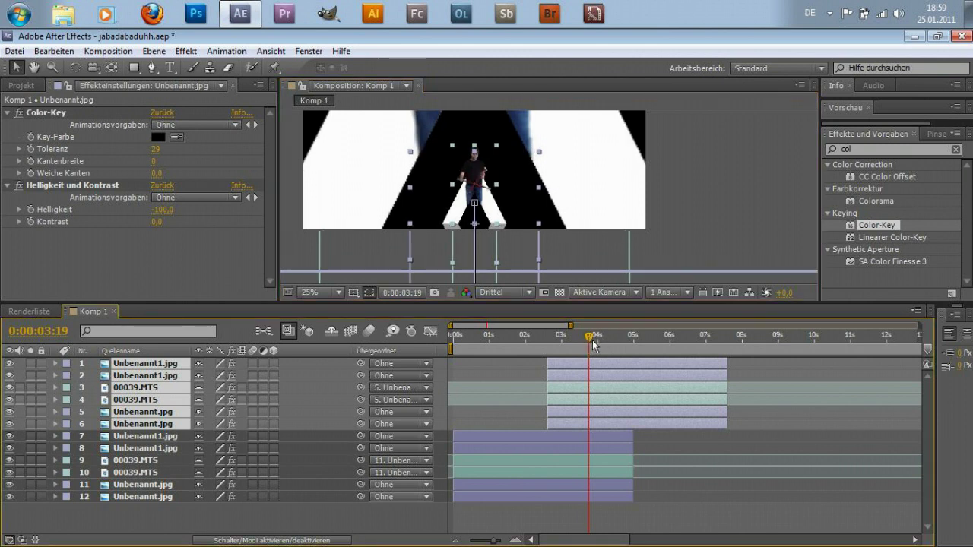